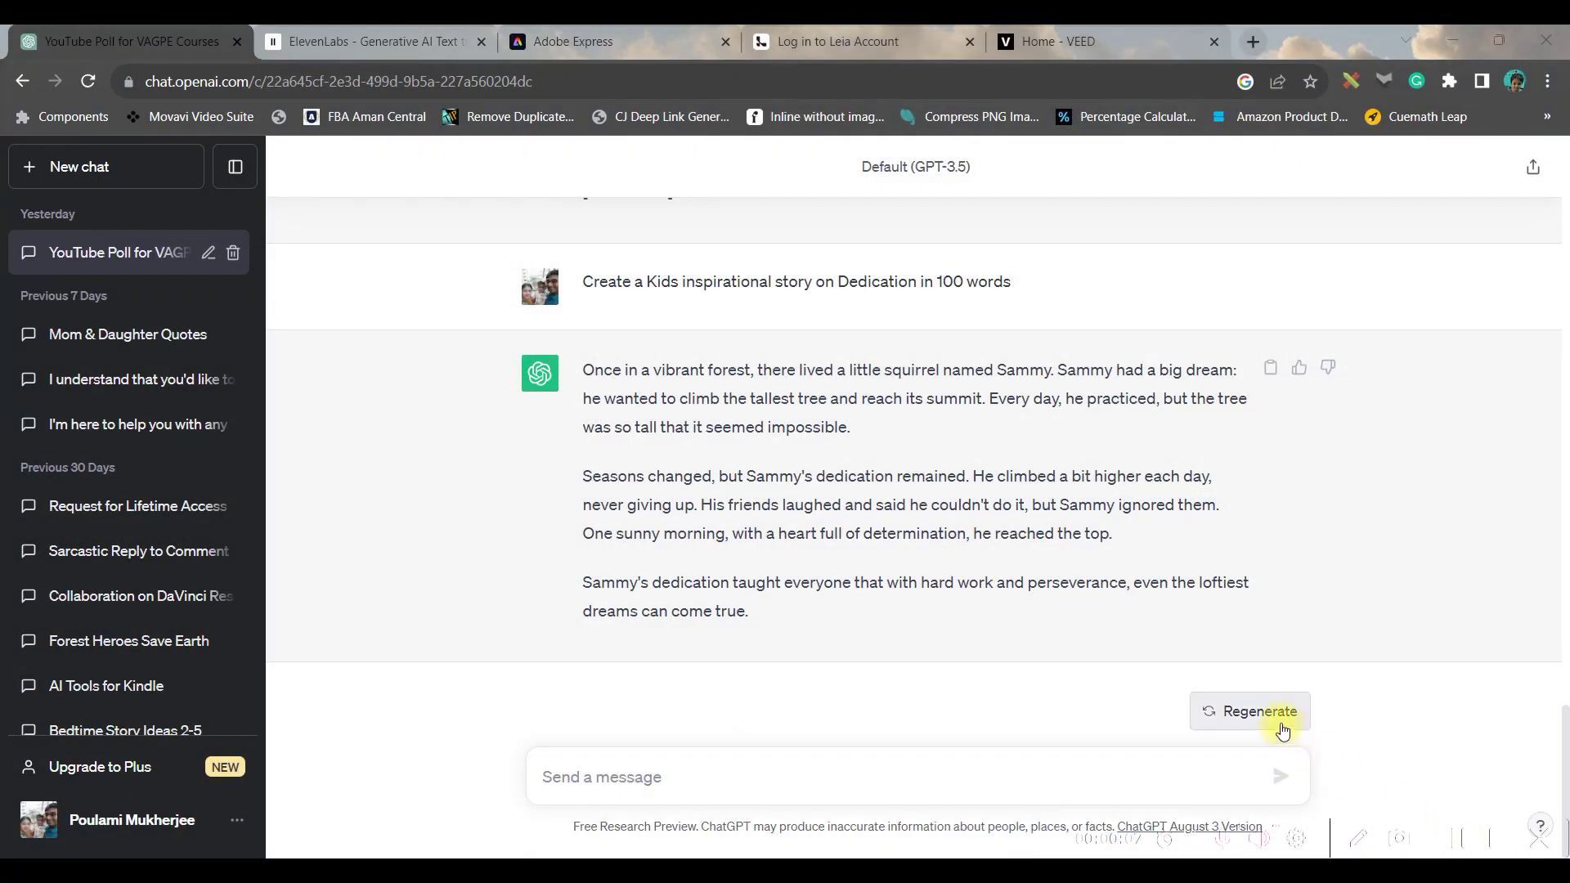
Step: Ask ChatGPT for a cheerful kids' script of Gabby the Goat introducing her farm friends
click(716, 776)
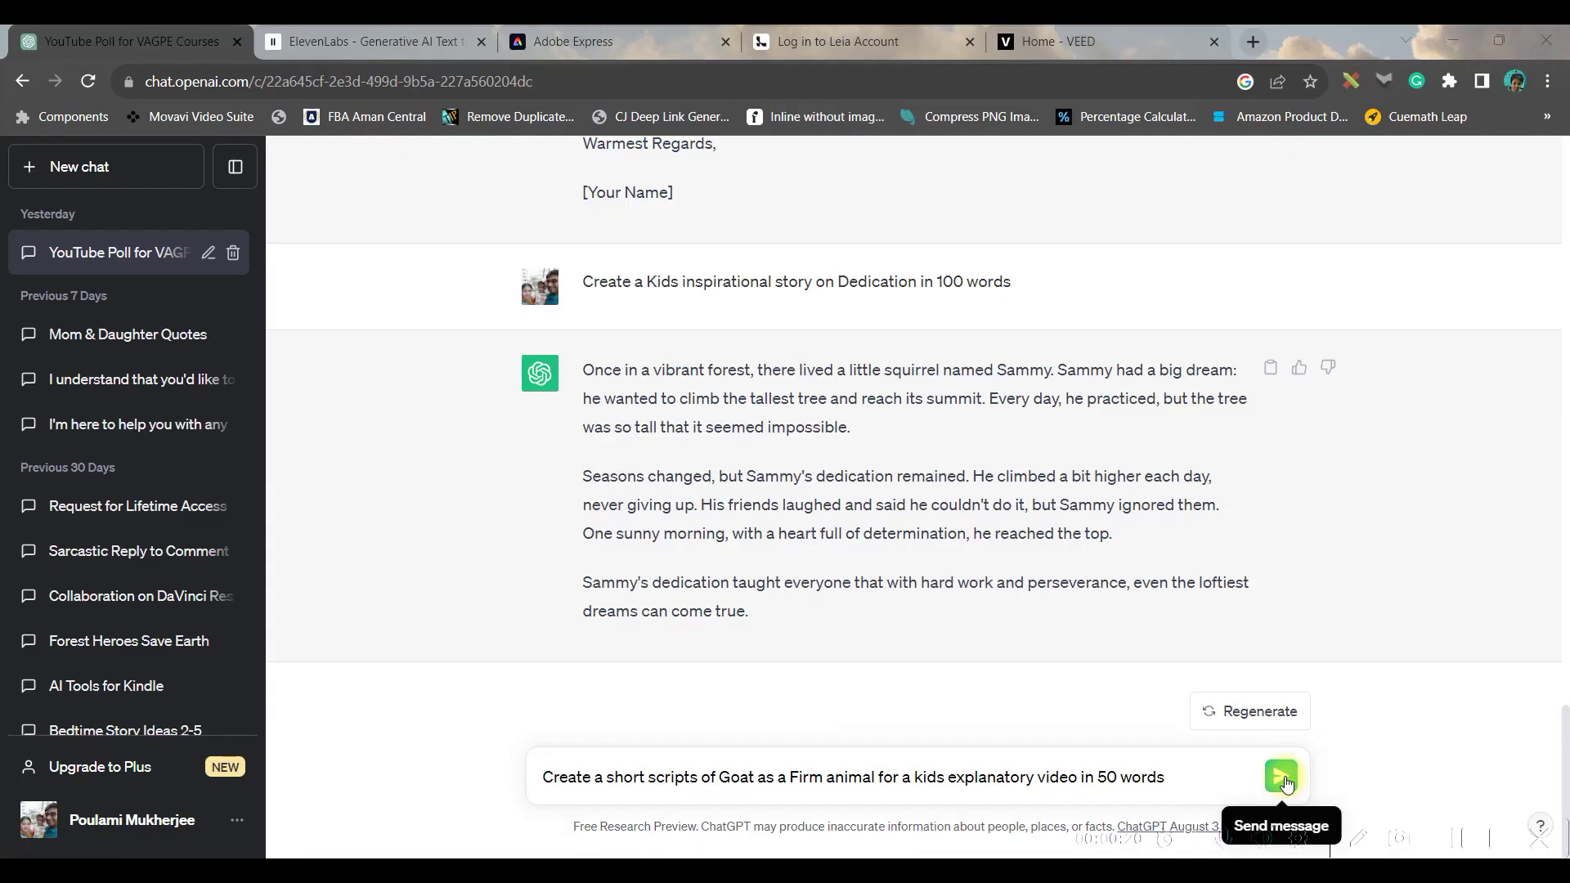
click(1281, 776)
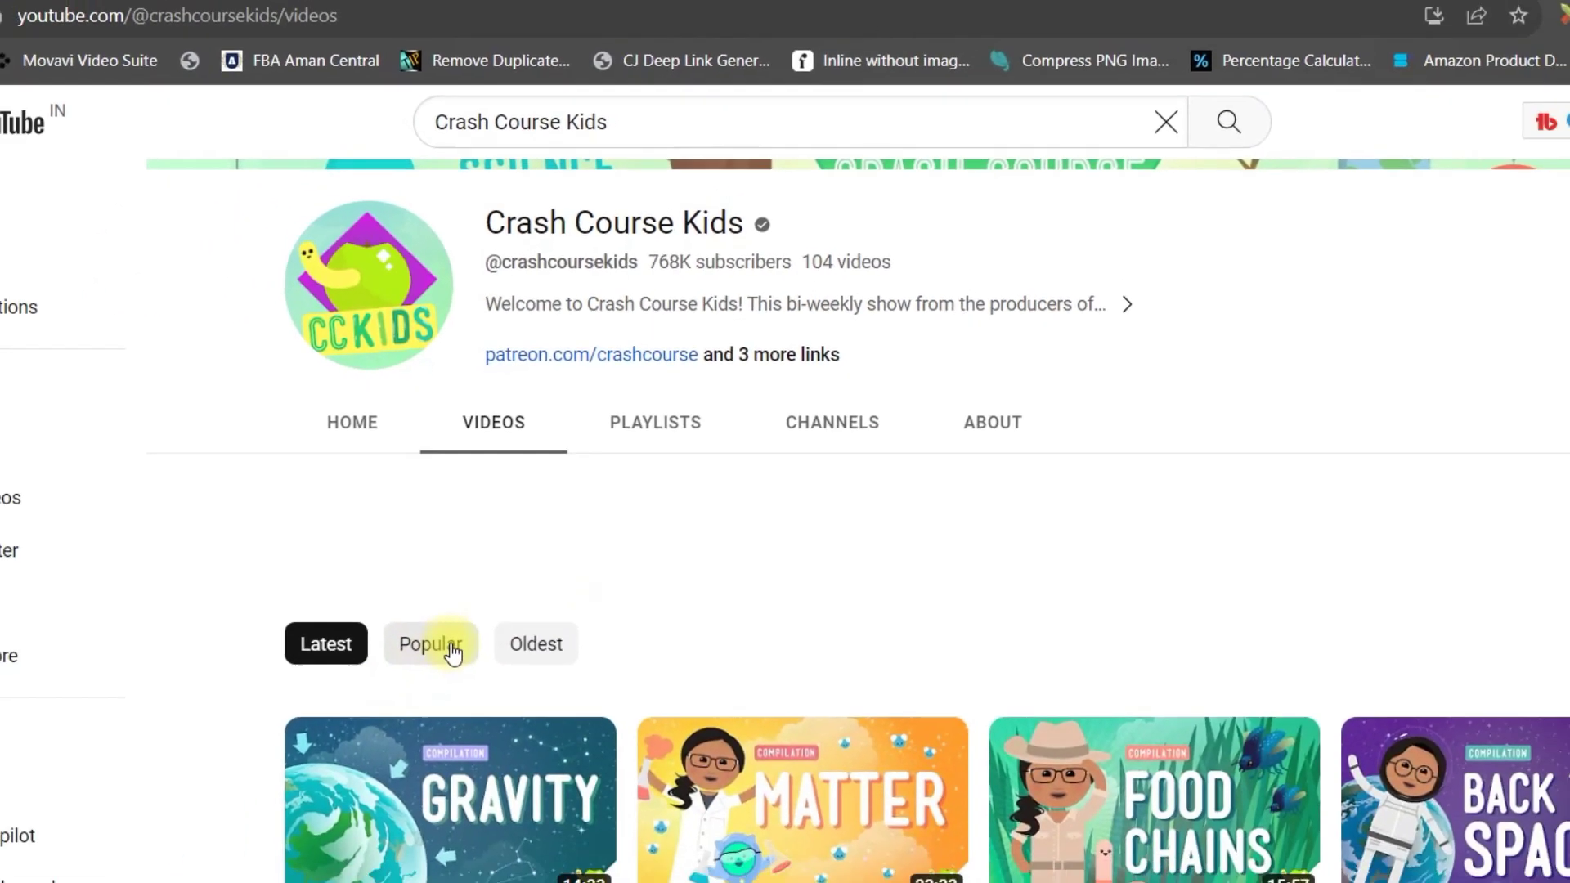
Step: Sort Crash Course Kids videos by Popular and scroll through them
click(413, 714)
scroll(605, 739, down, 3)
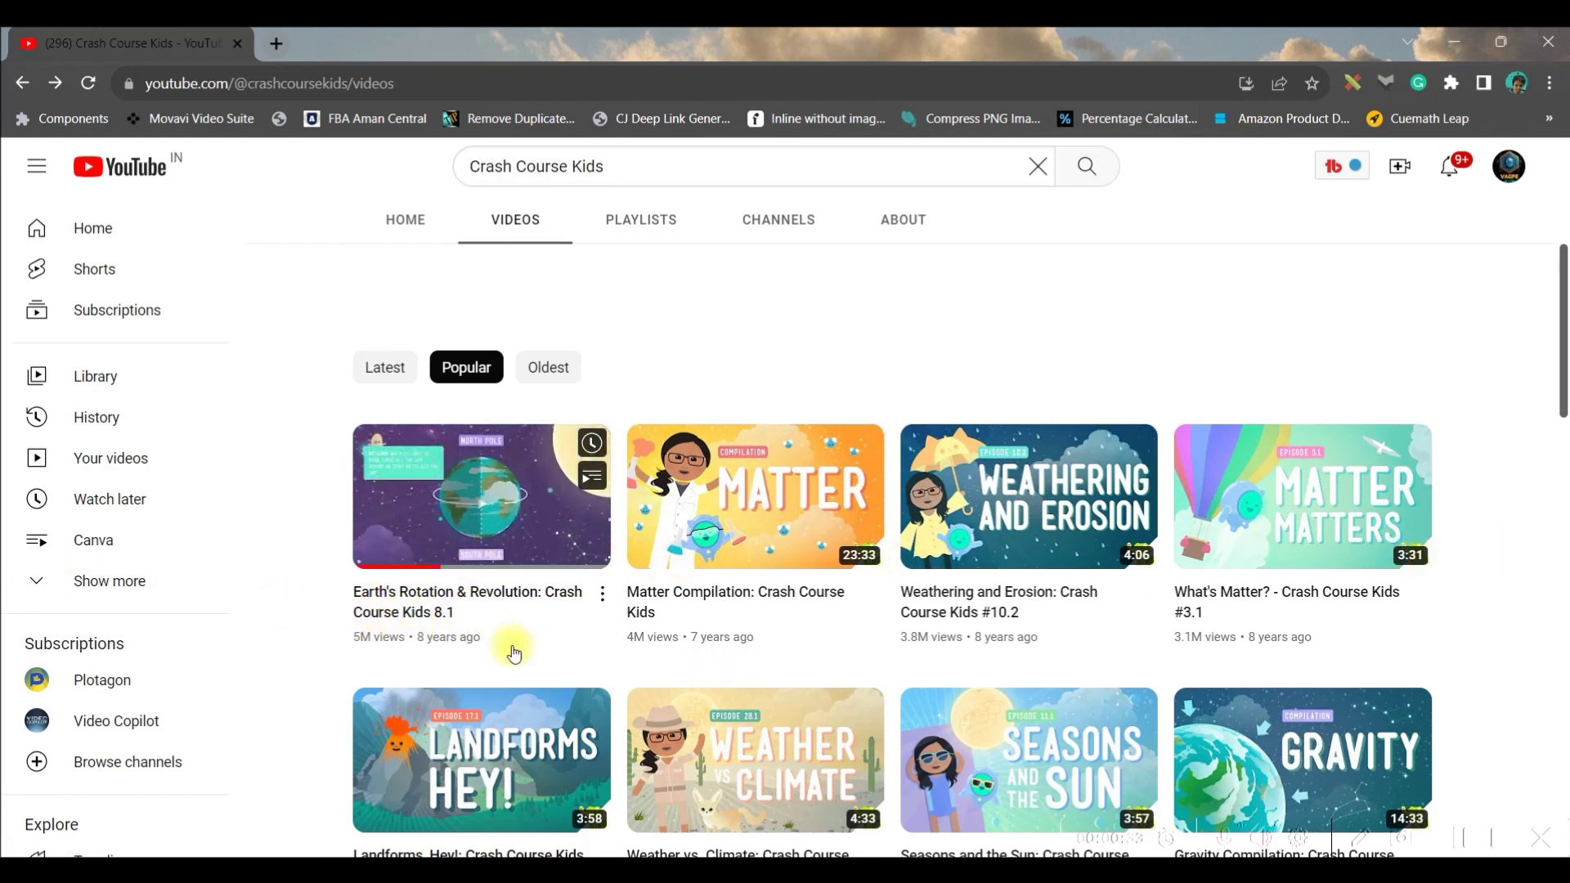
scroll(1022, 703, down, 10)
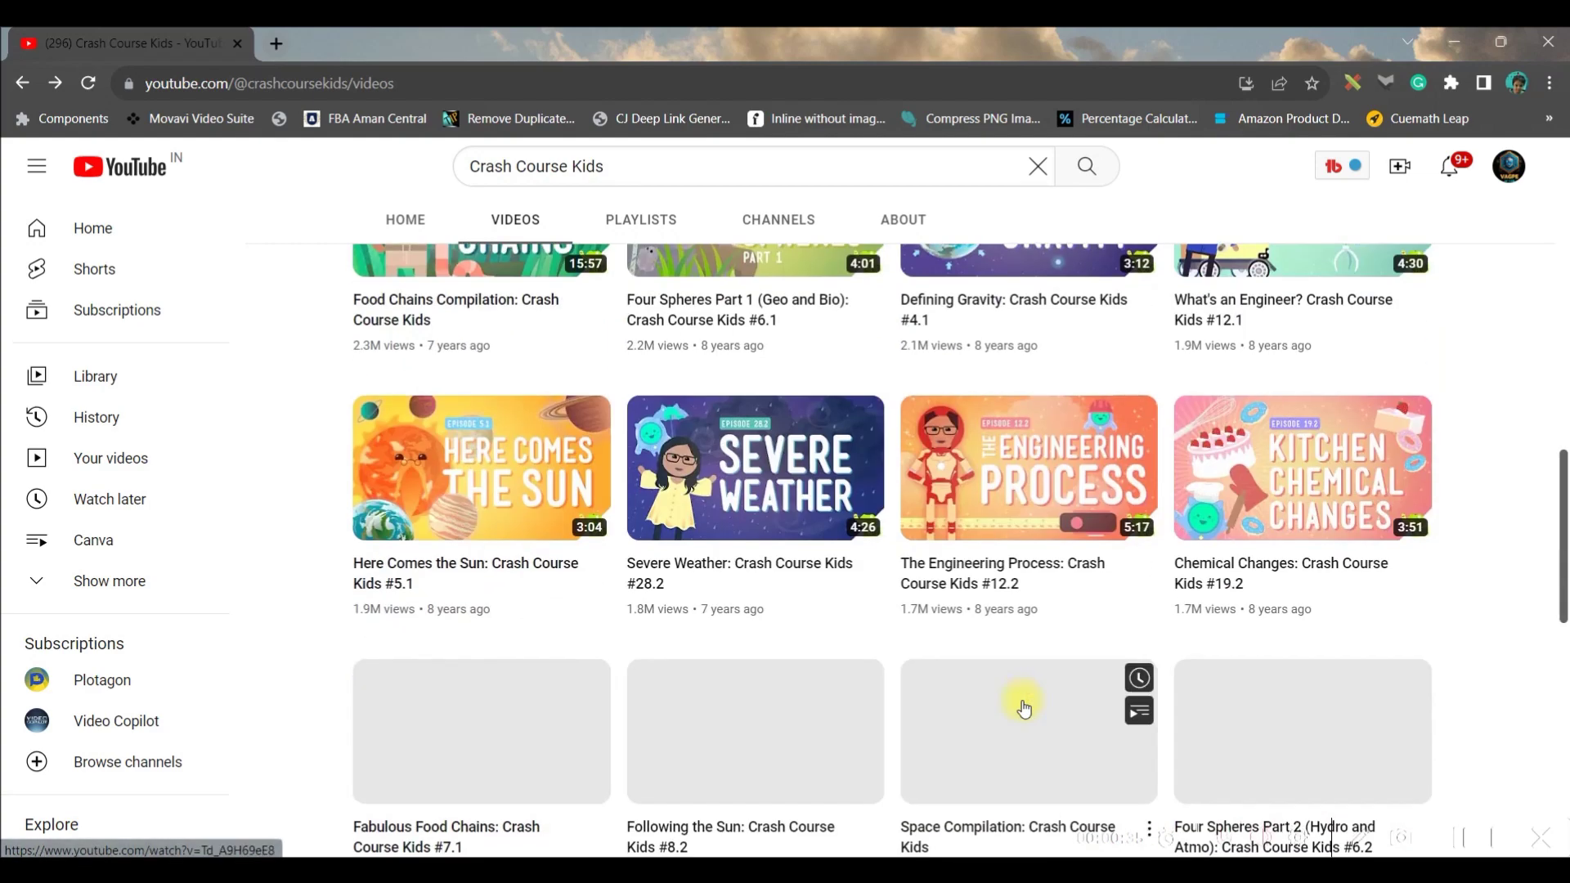
scroll(1013, 701, down, 5)
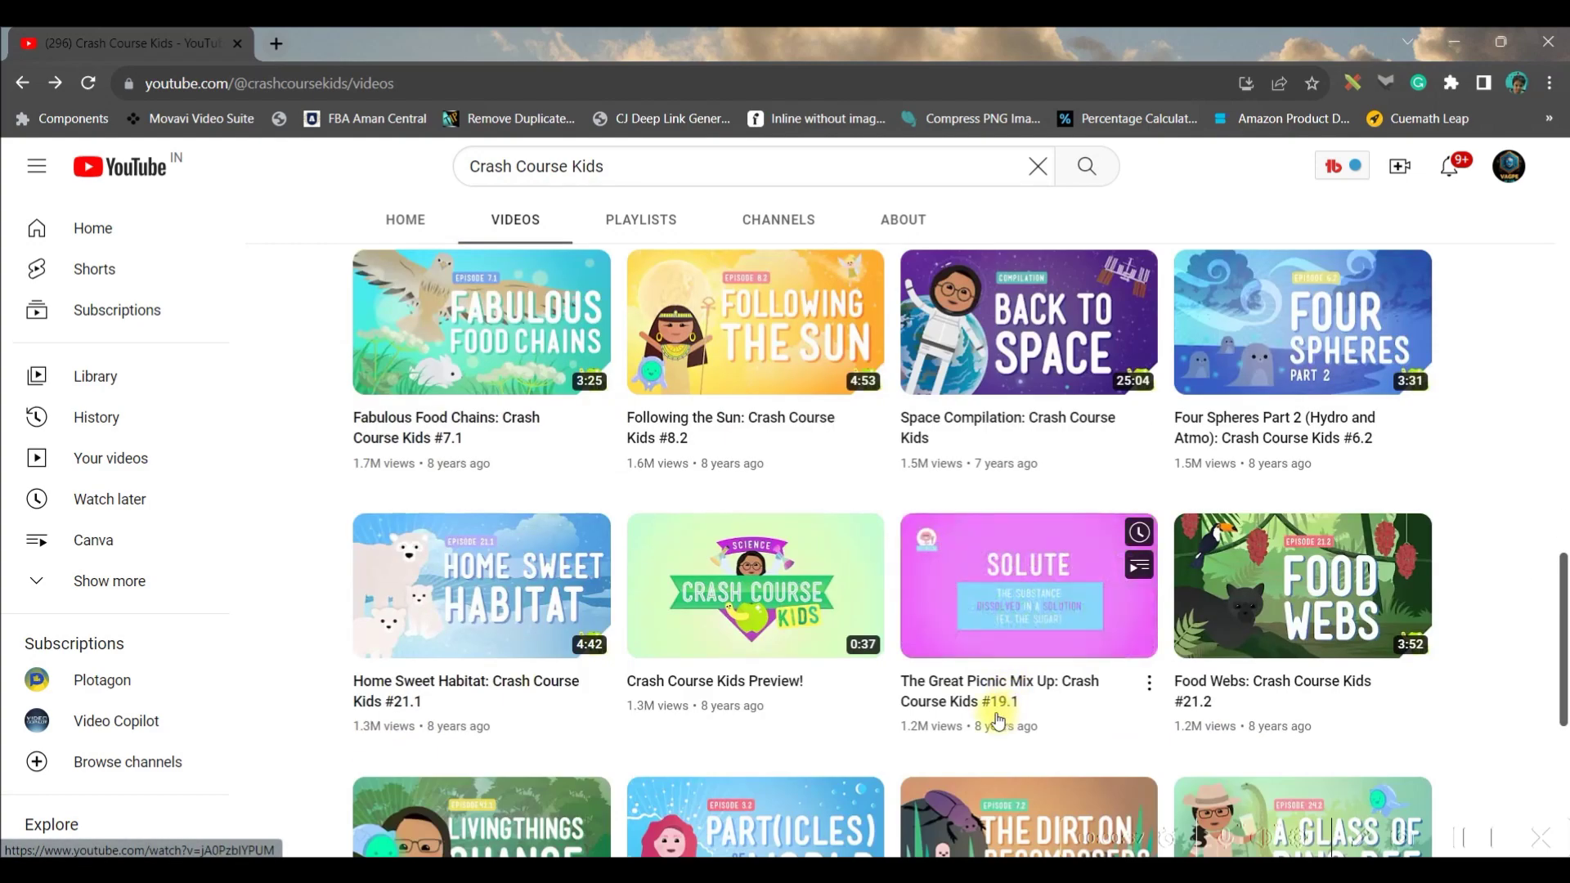
scroll(998, 716, up, 5)
scroll(992, 713, up, 5)
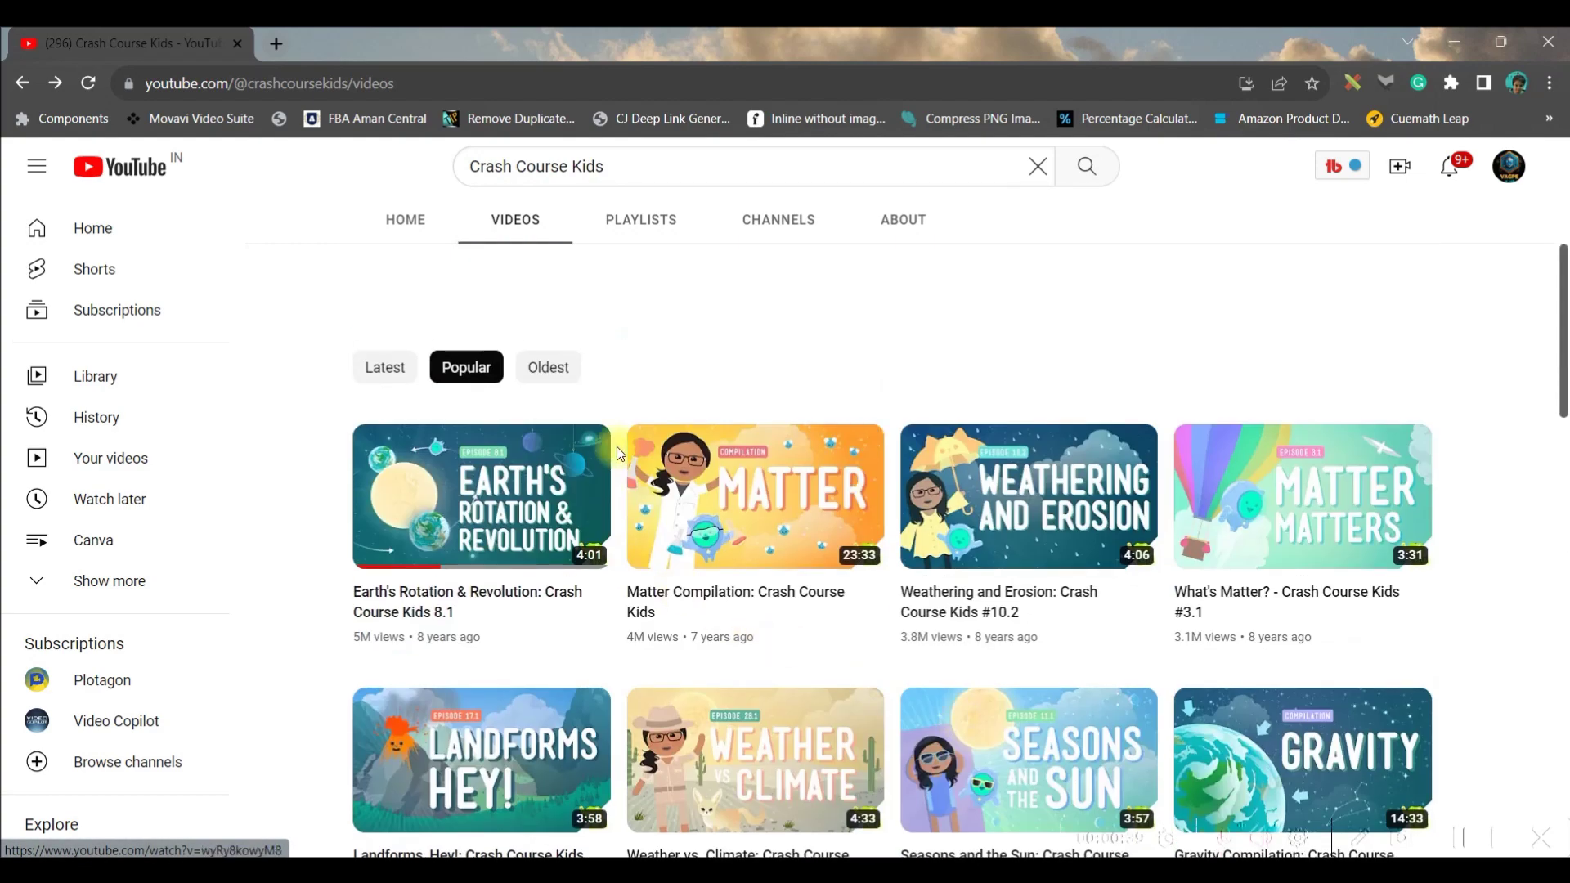
Step: Re-sort the channel's videos to Oldest and browse the list
click(548, 366)
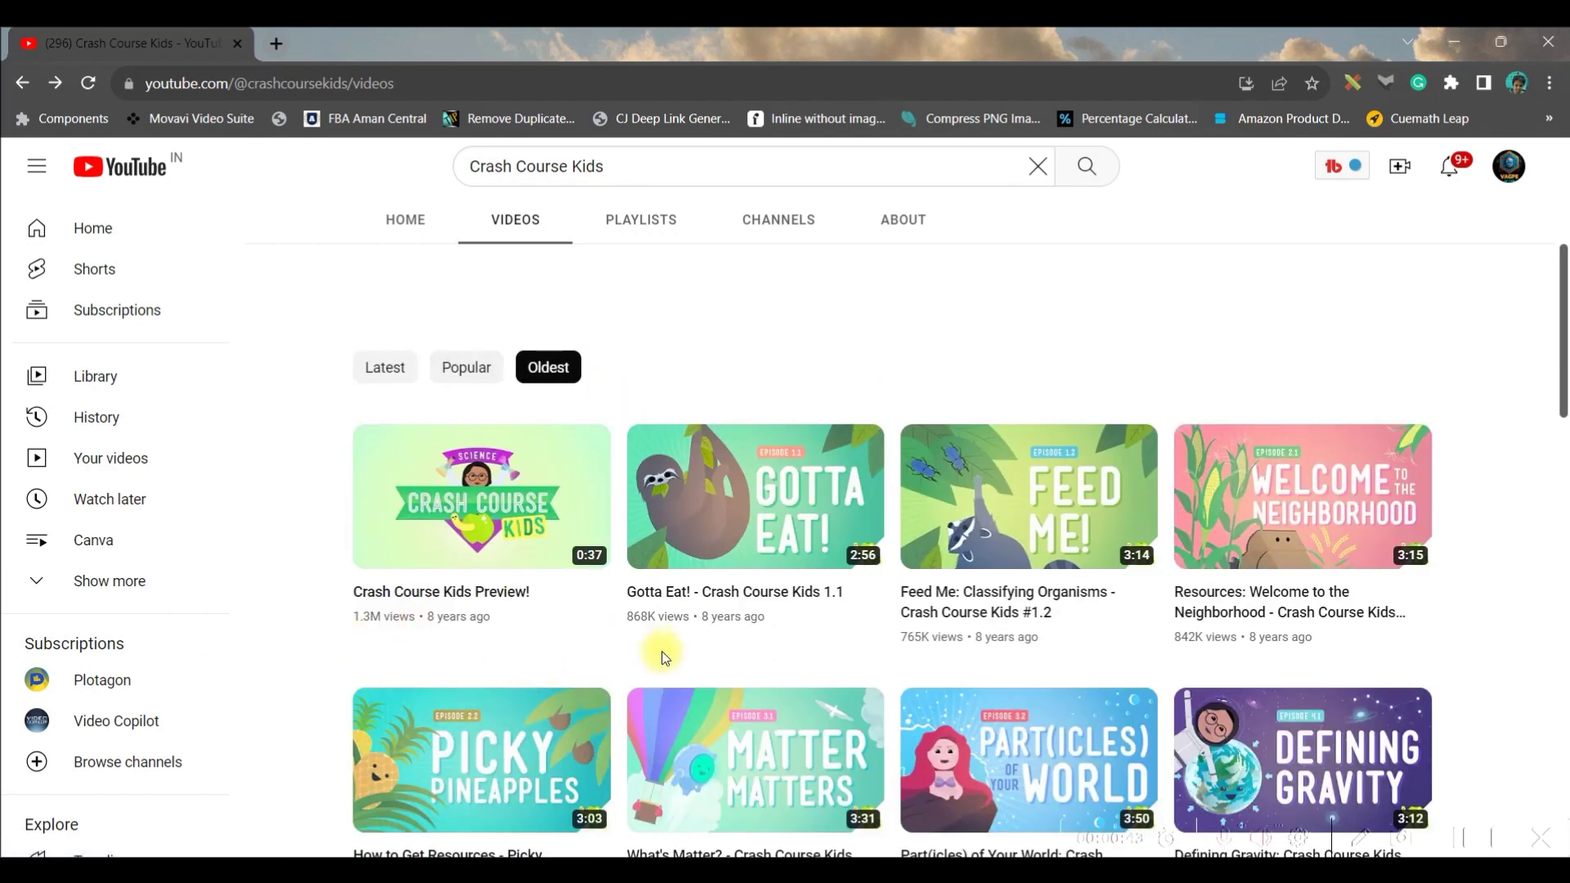
scroll(631, 640, up, 5)
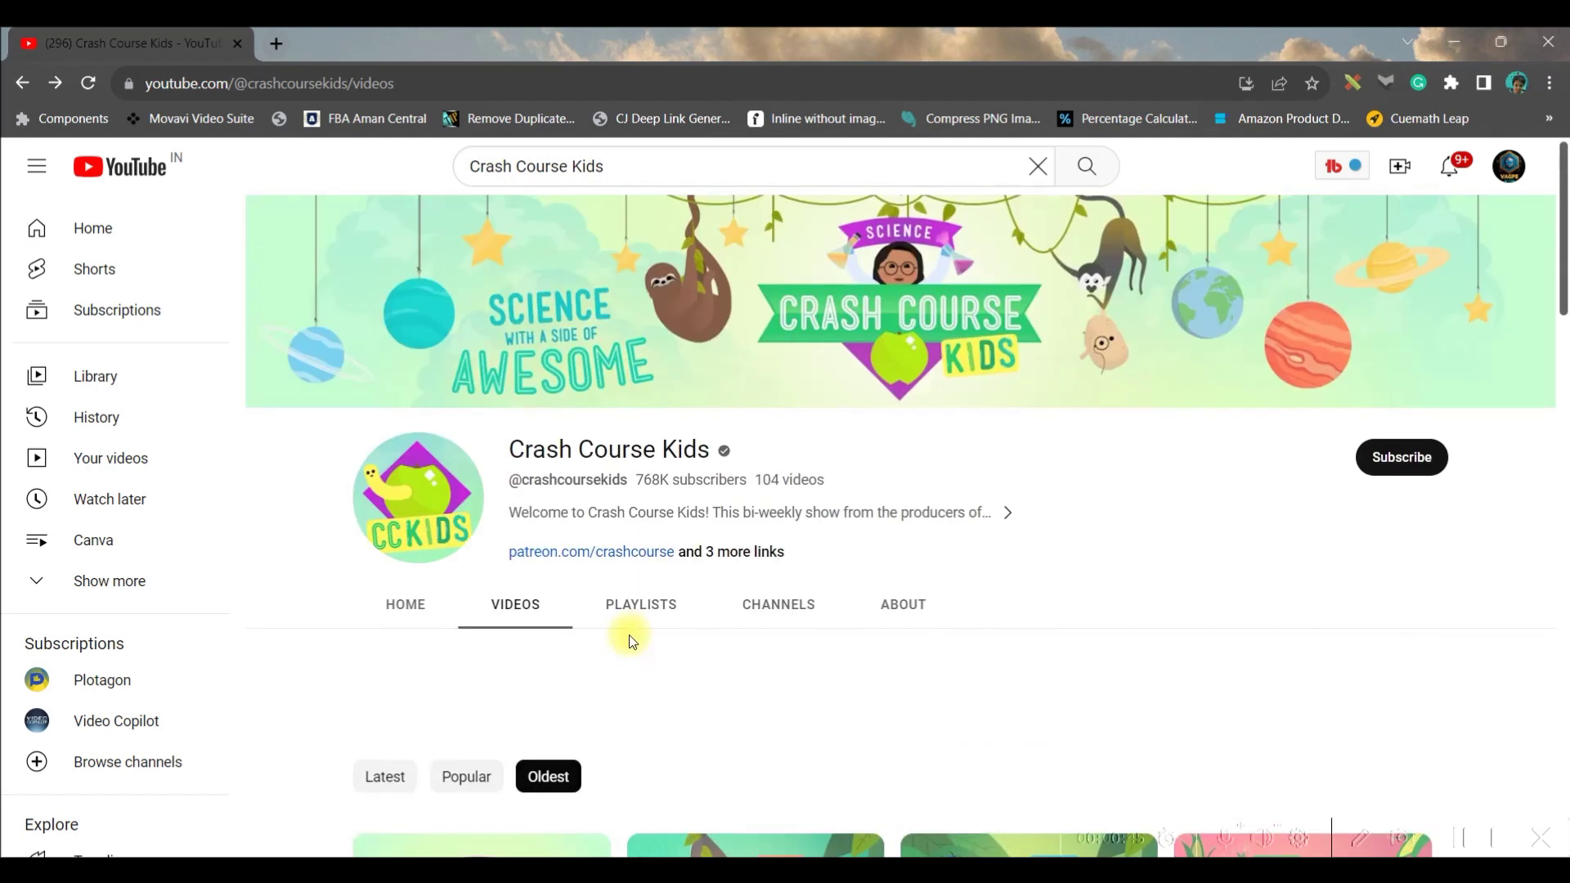
scroll(629, 635, down, 7)
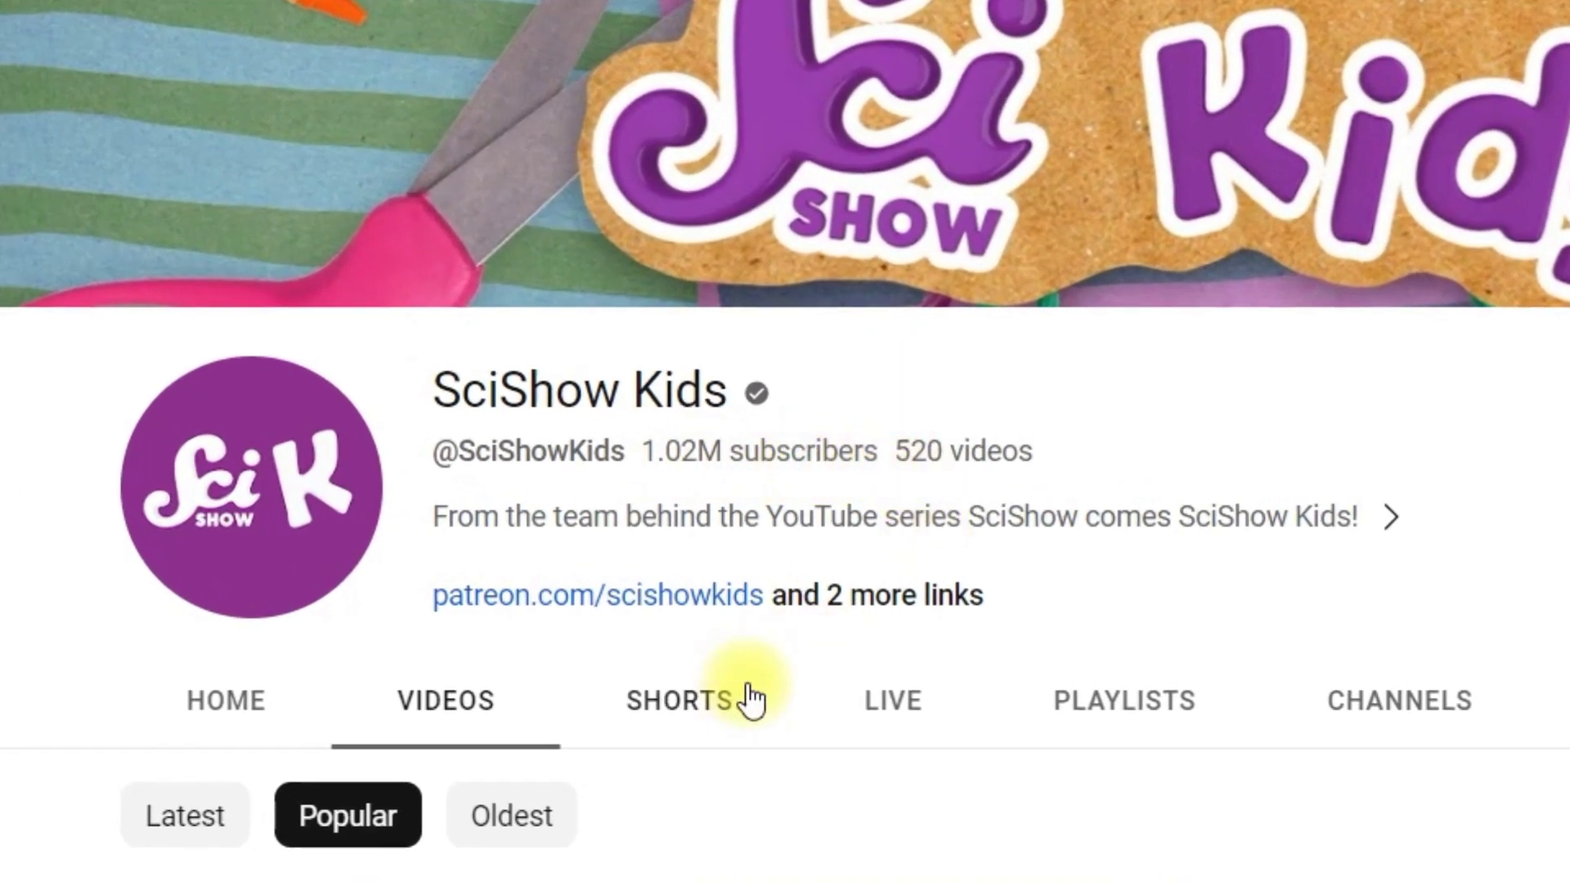
Step: Scroll through the grid of SciShow Kids' most popular videos
scroll(729, 678, down, 5)
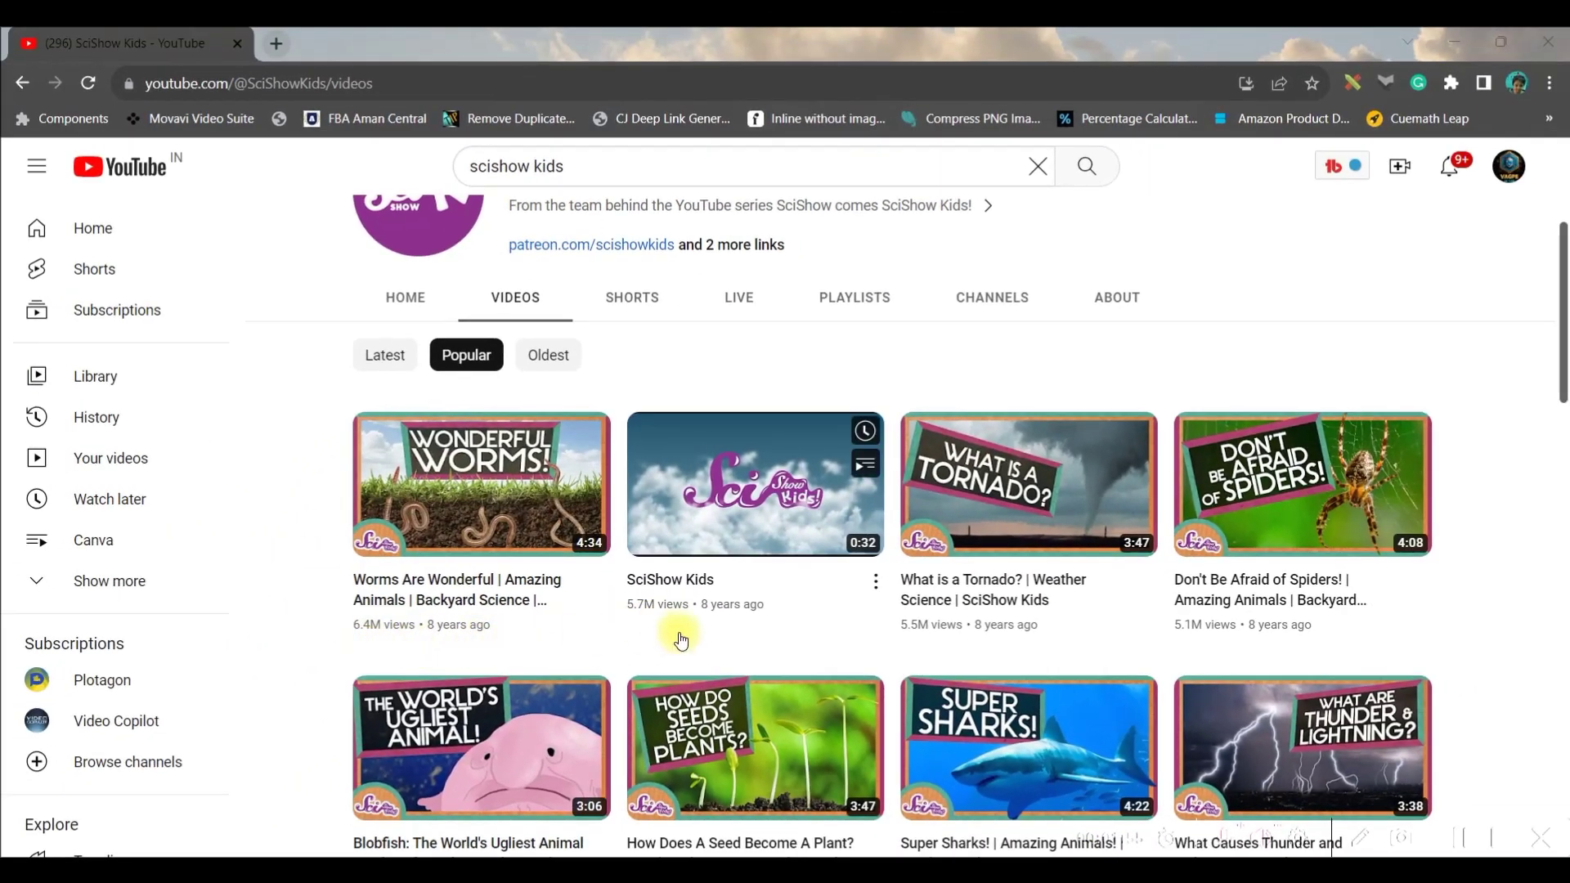
scroll(842, 609, down, 5)
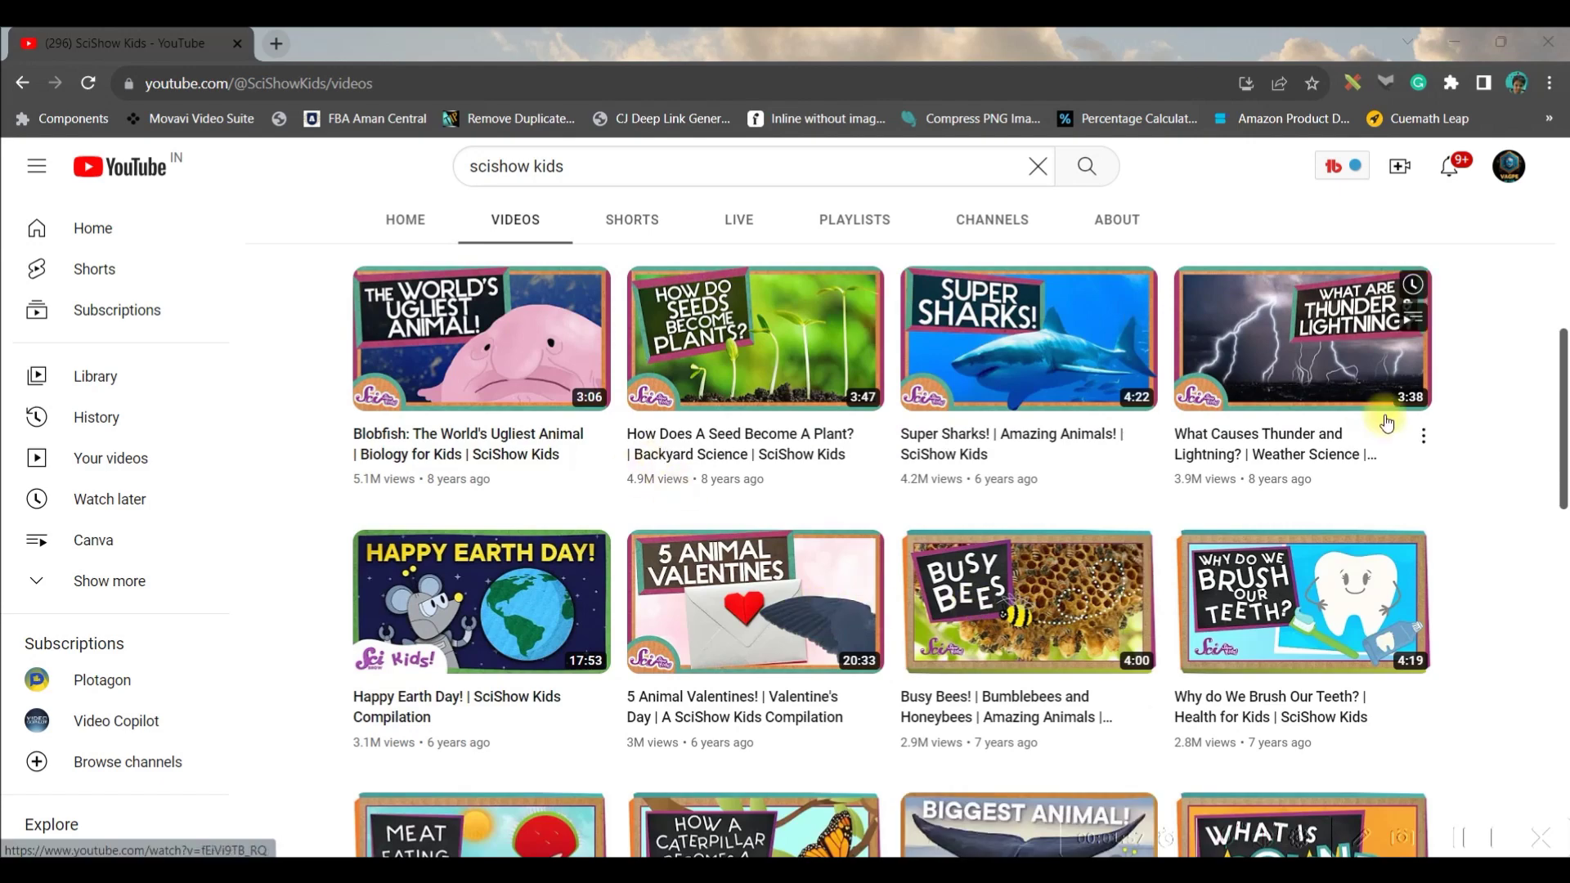
scroll(935, 491, down, 6)
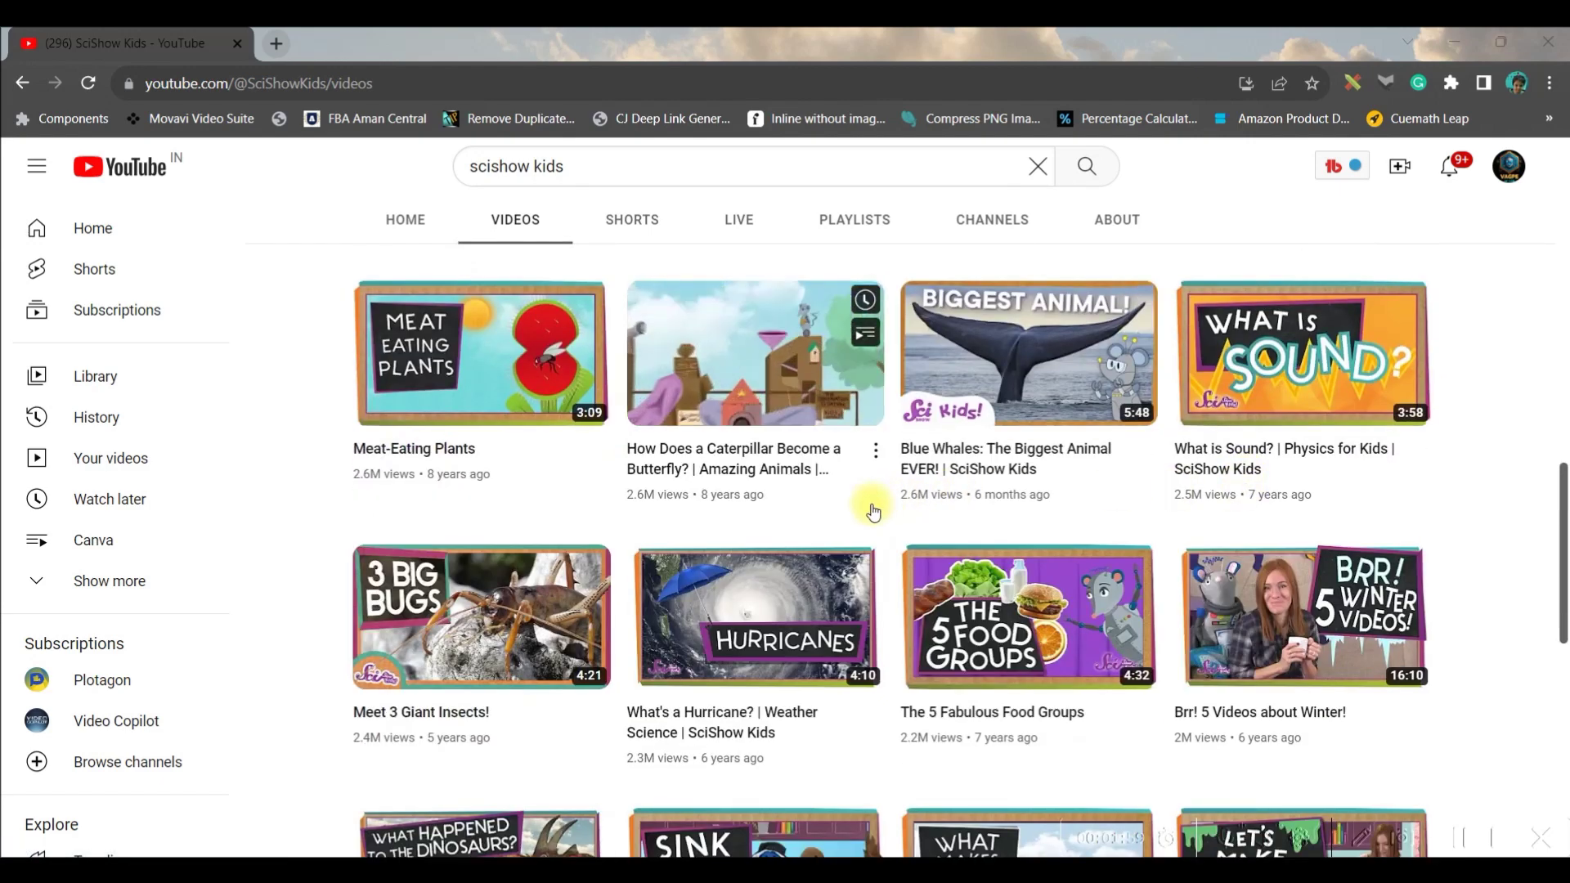
scroll(1120, 528, up, 9)
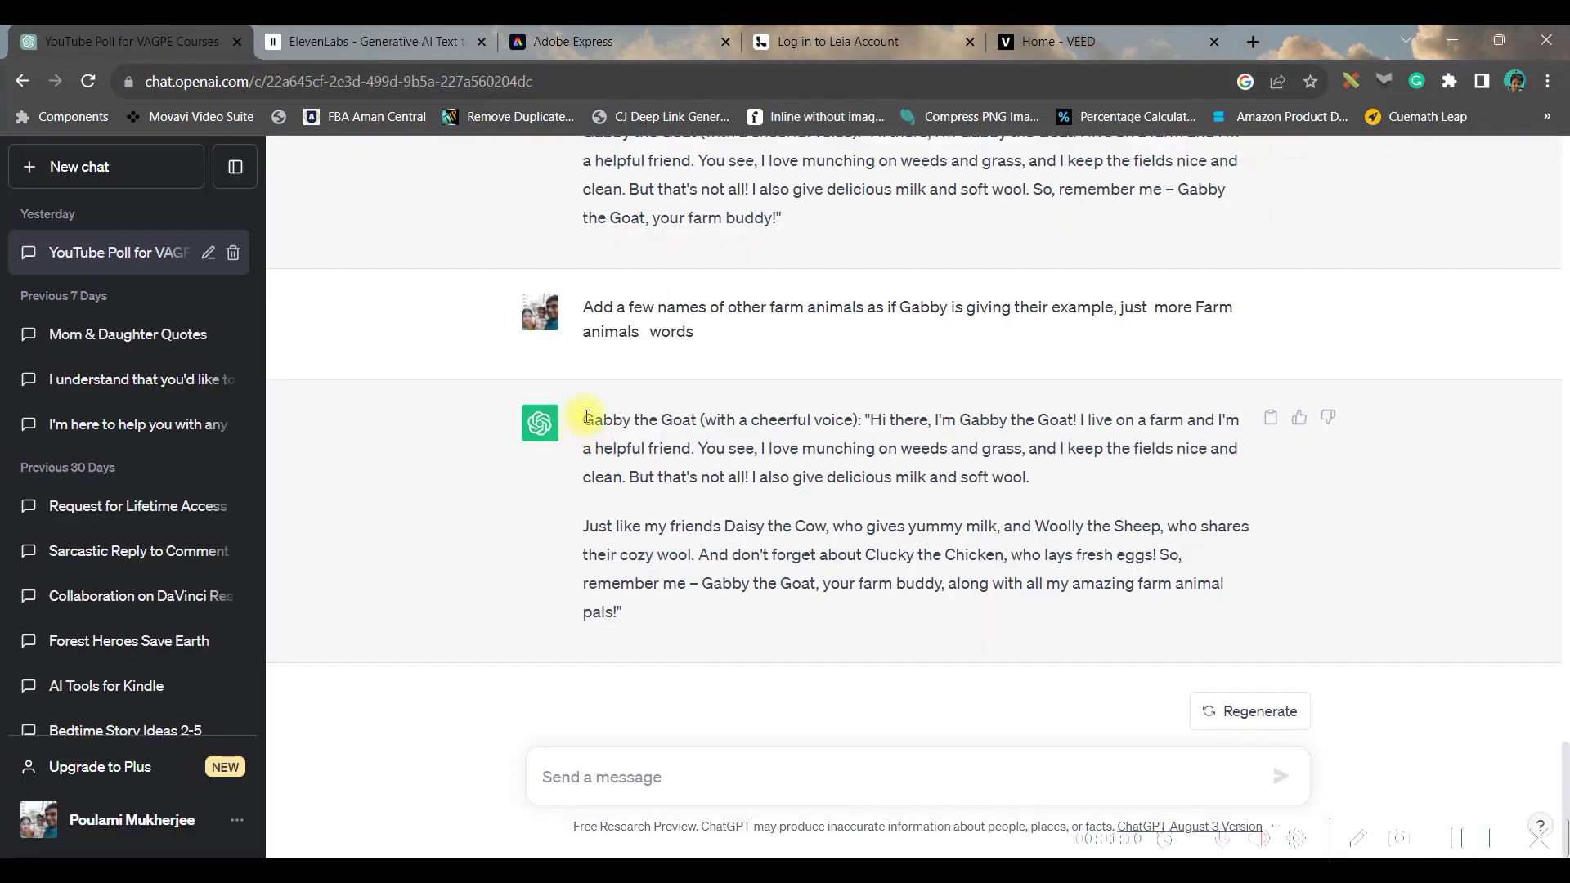
Step: Select the Gabby the Goat reply and bring up the ElevenLabs speech synthesis page
drag(585, 417, 703, 625)
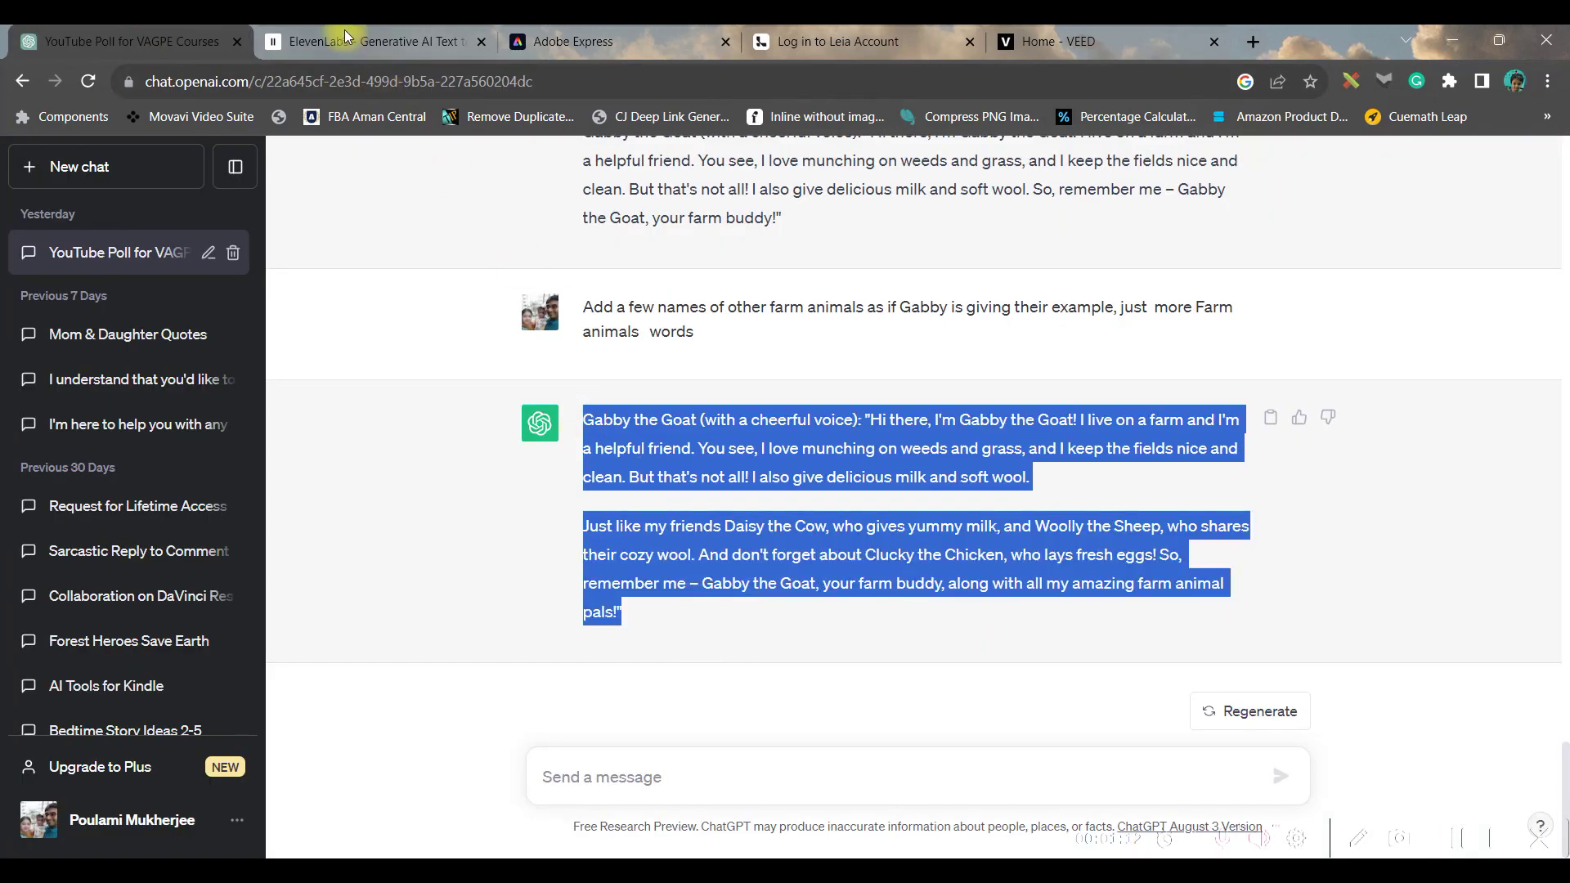
click(364, 41)
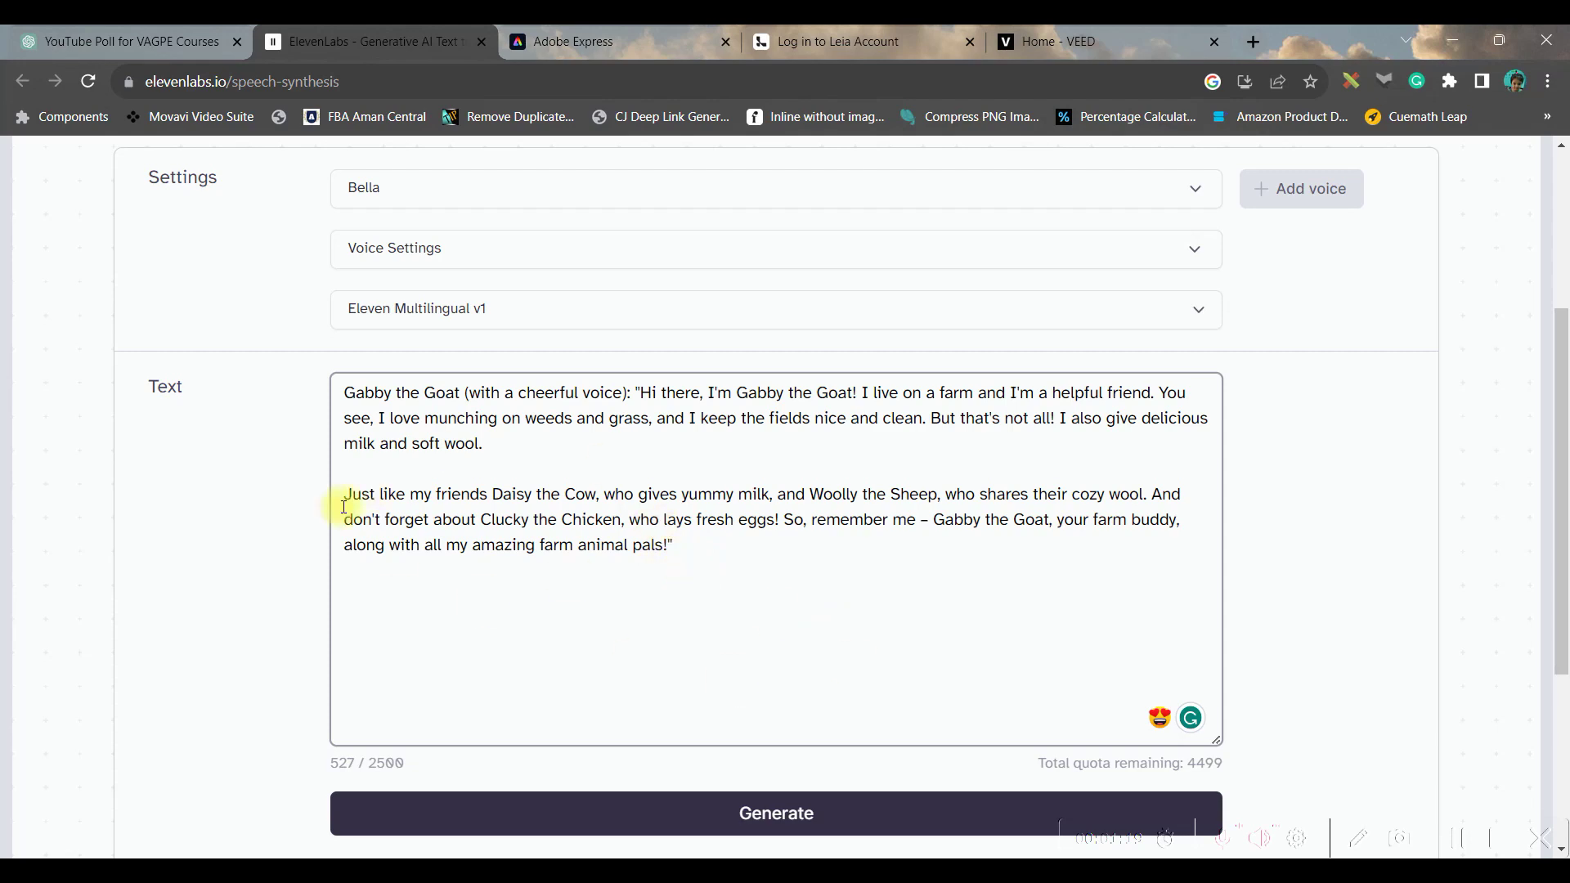
scroll(381, 364, up, 4)
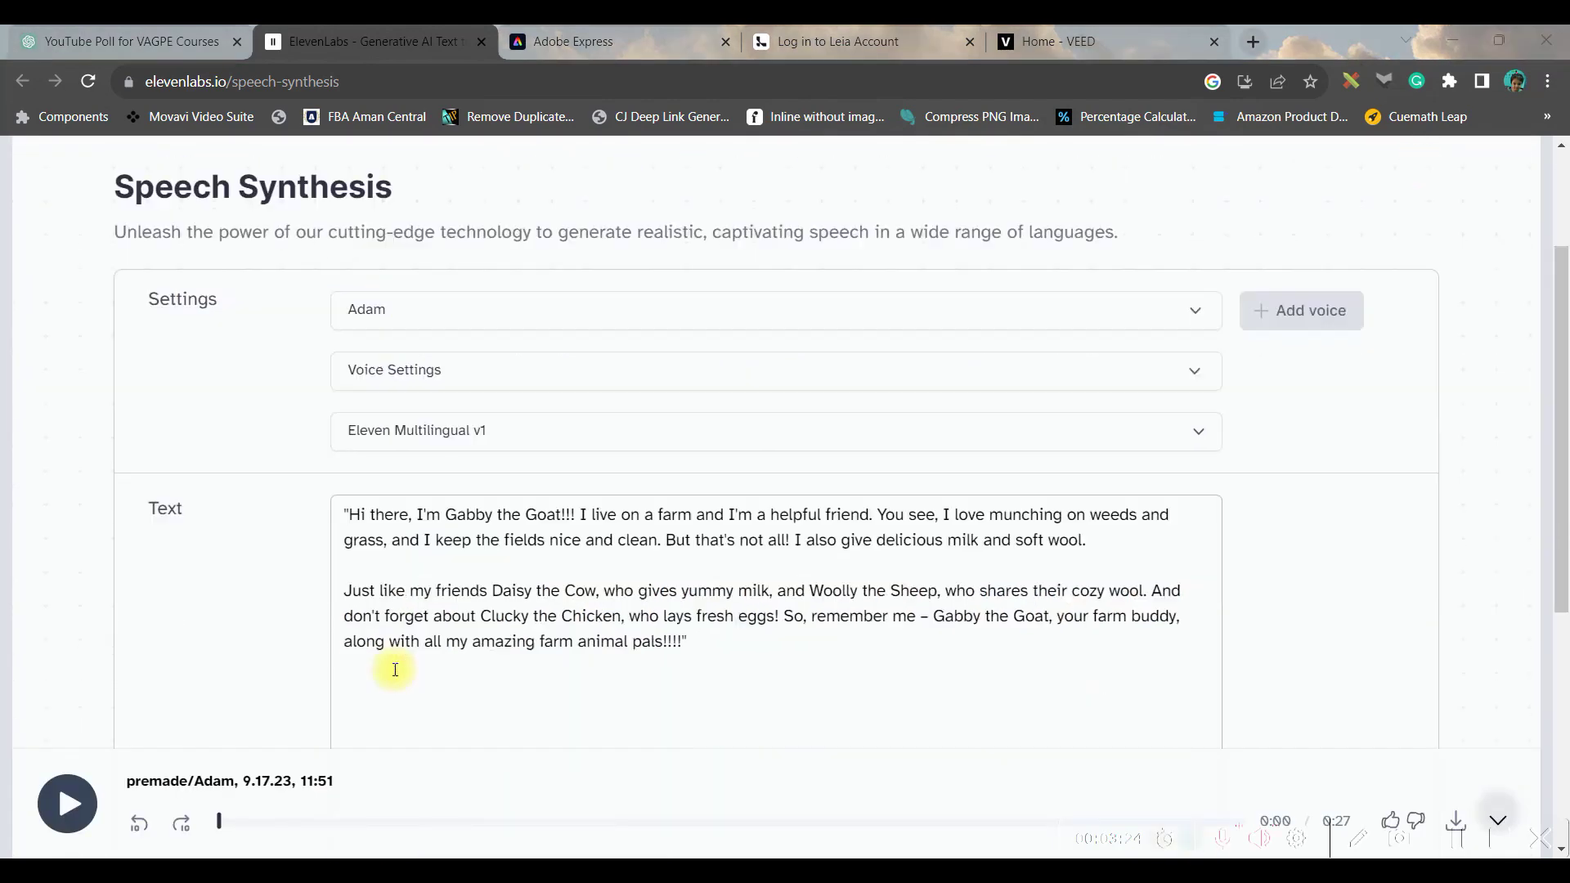
scroll(332, 476, up, 1)
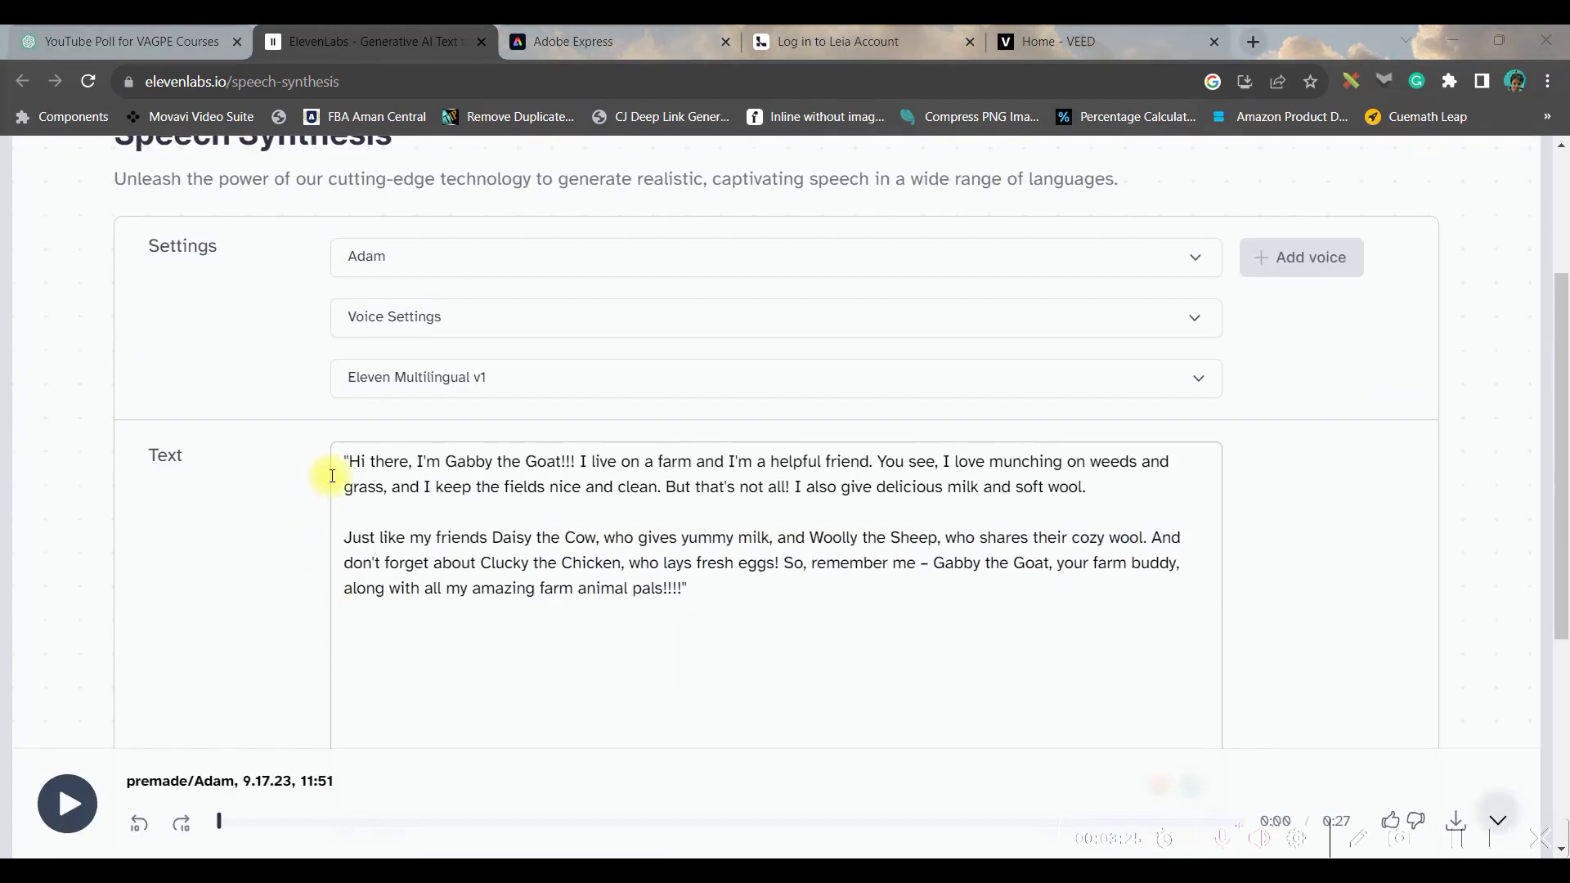
scroll(368, 481, up, 3)
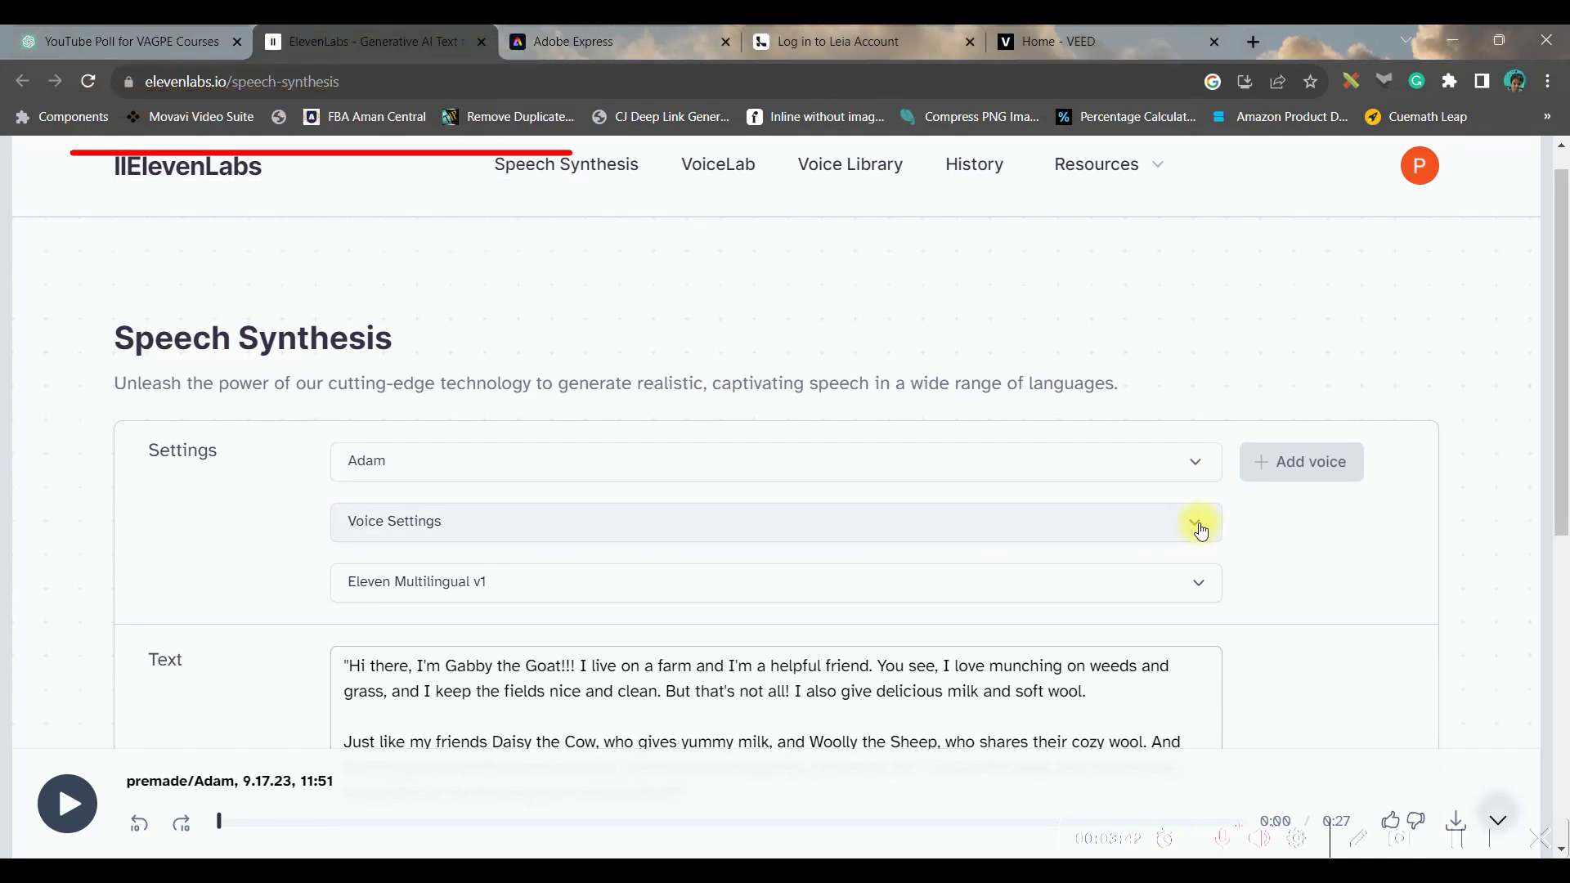
Step: In Voice Settings, drop Clarity + Similarity Enhancement to 48%, keeping Stability near 30%
click(1196, 524)
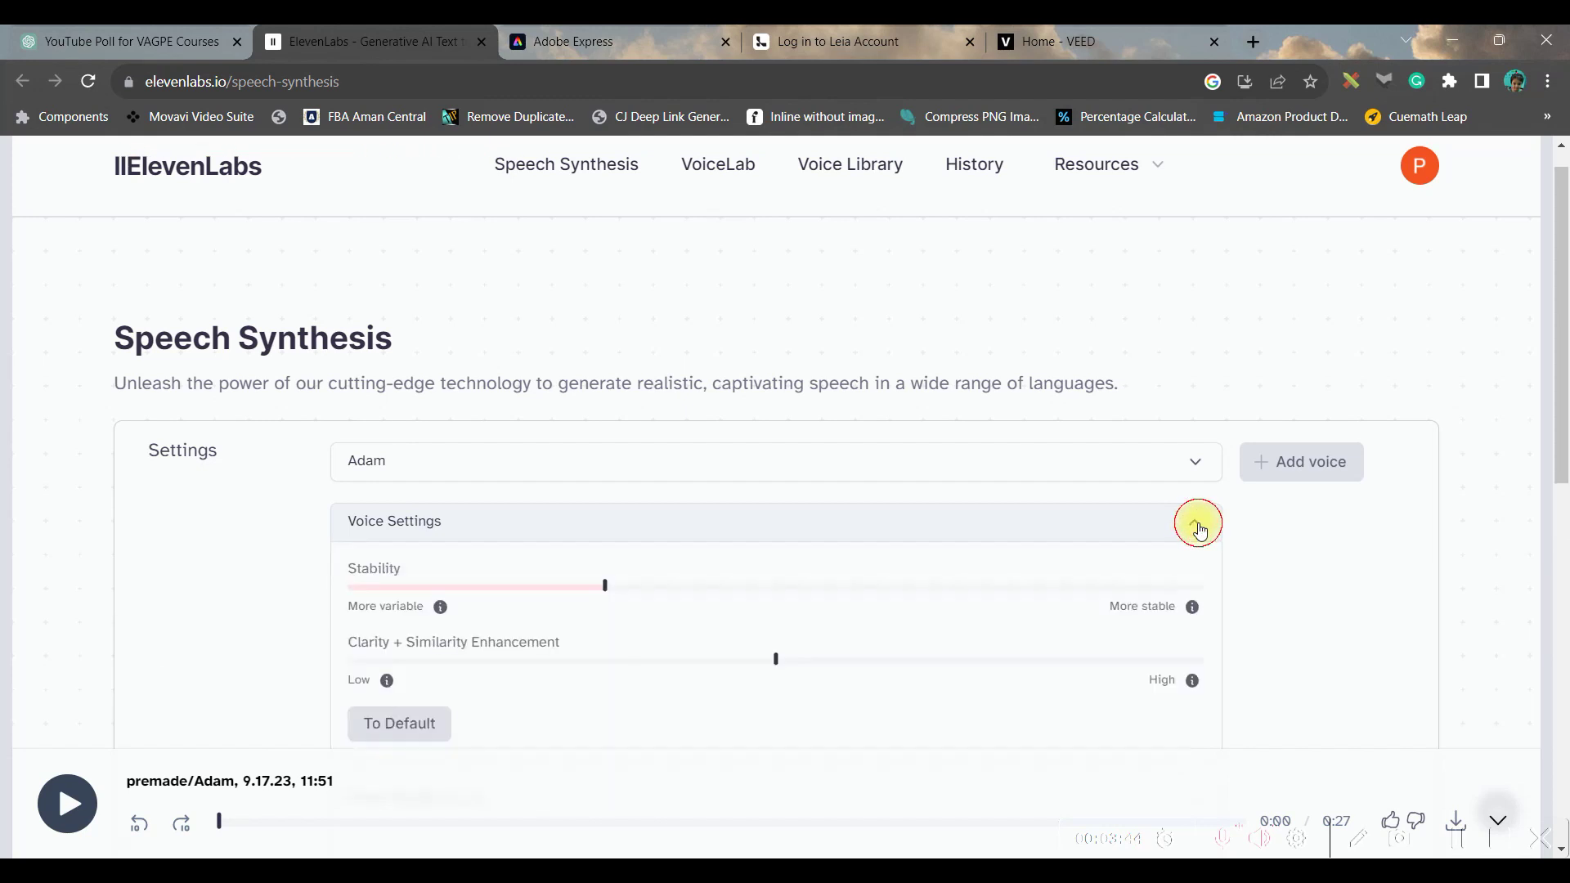
scroll(1264, 535, down, 1)
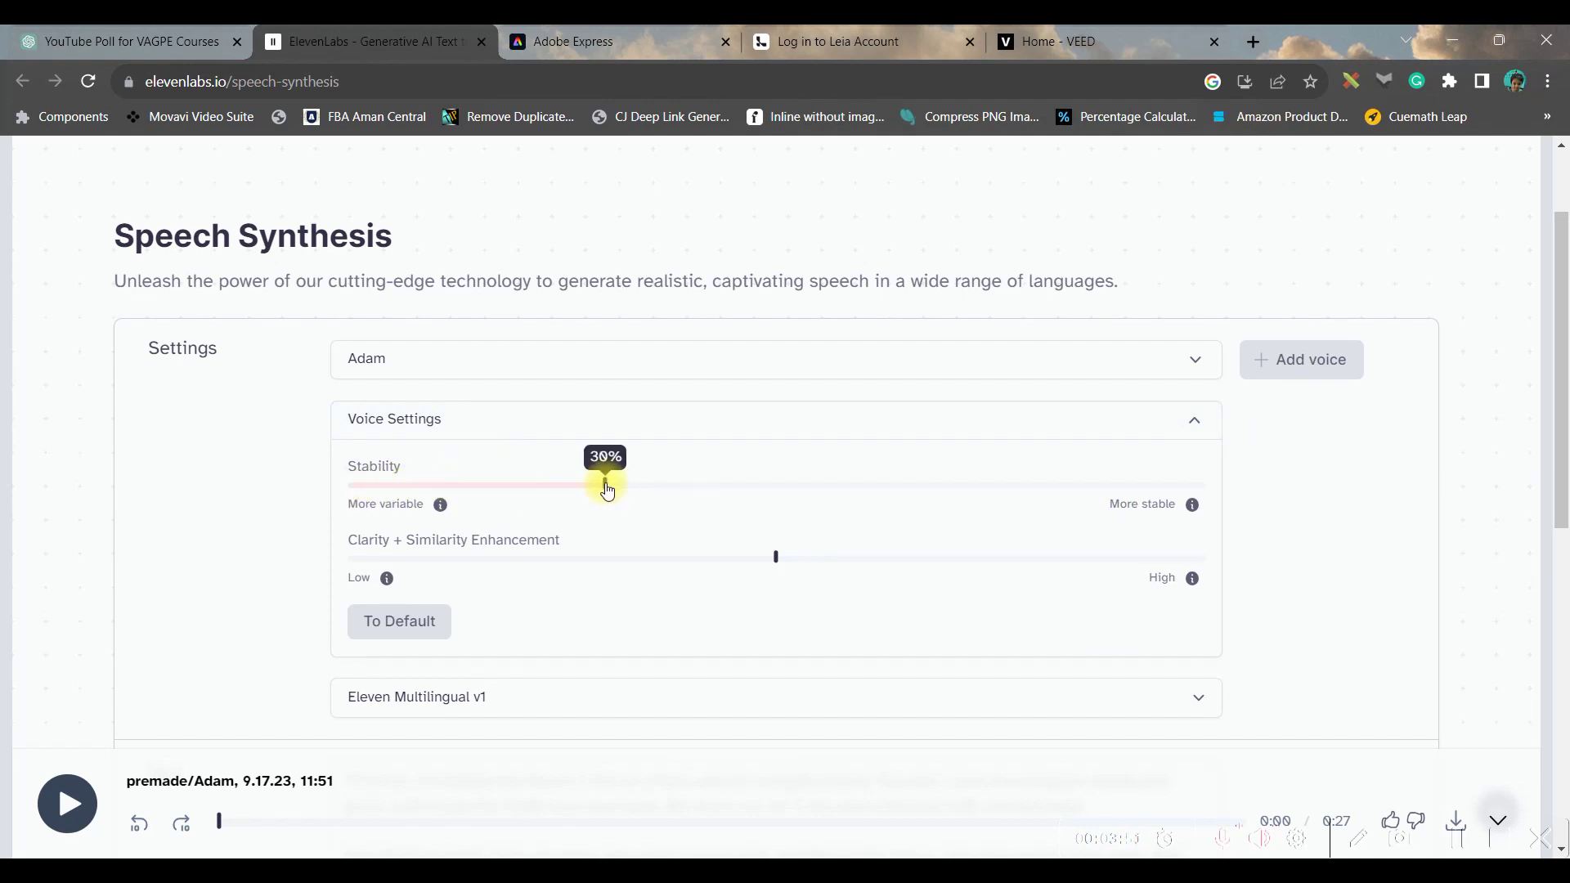
mouse_move(780, 566)
drag(773, 565, 735, 566)
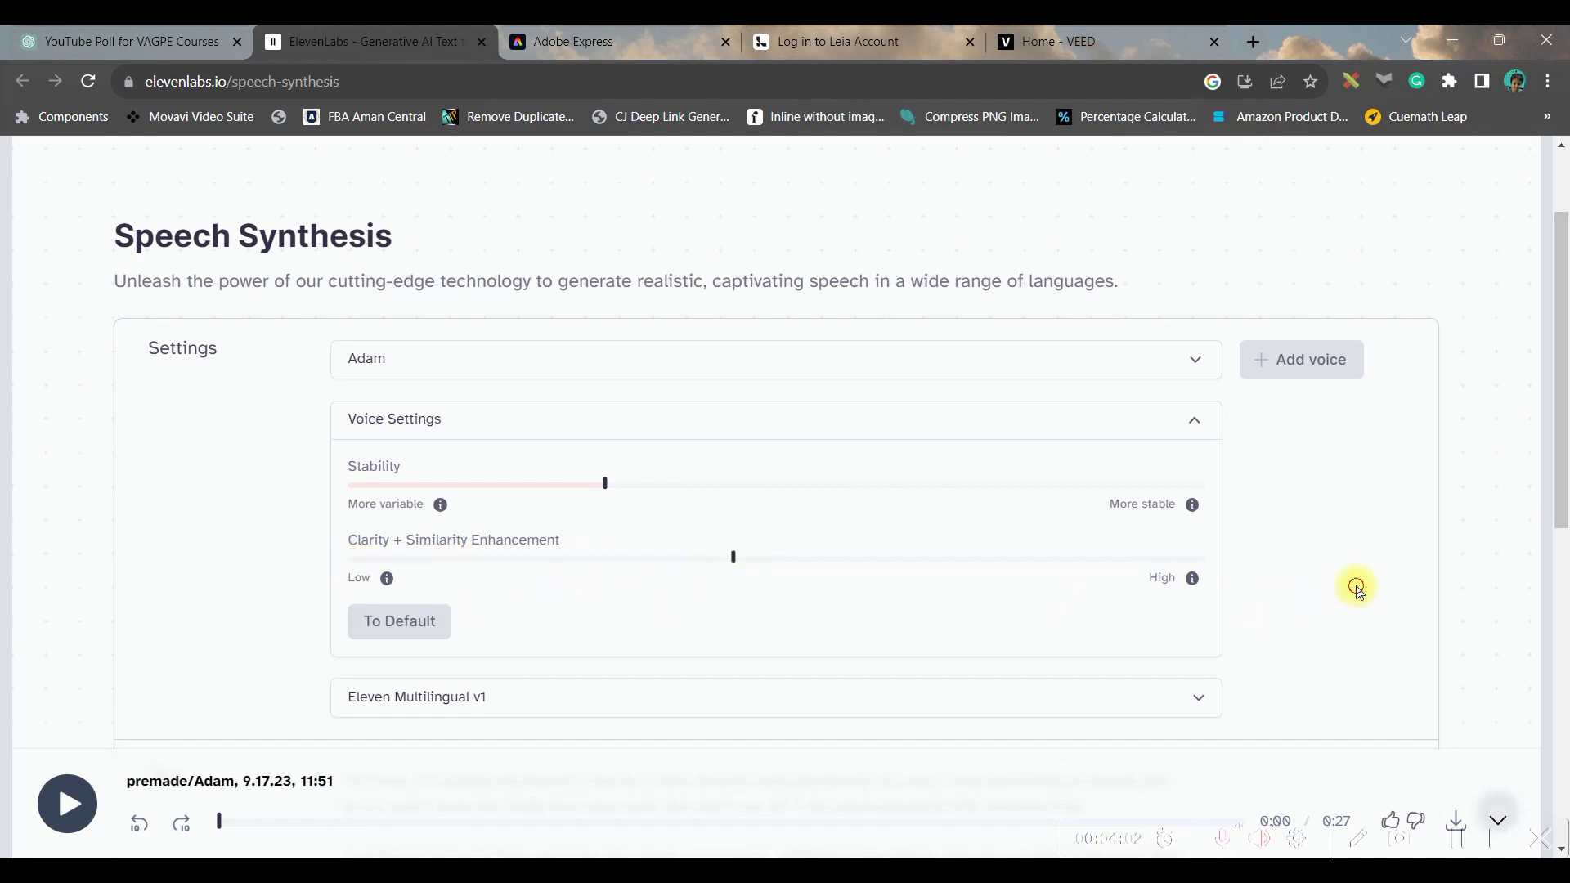
scroll(1374, 501, down, 3)
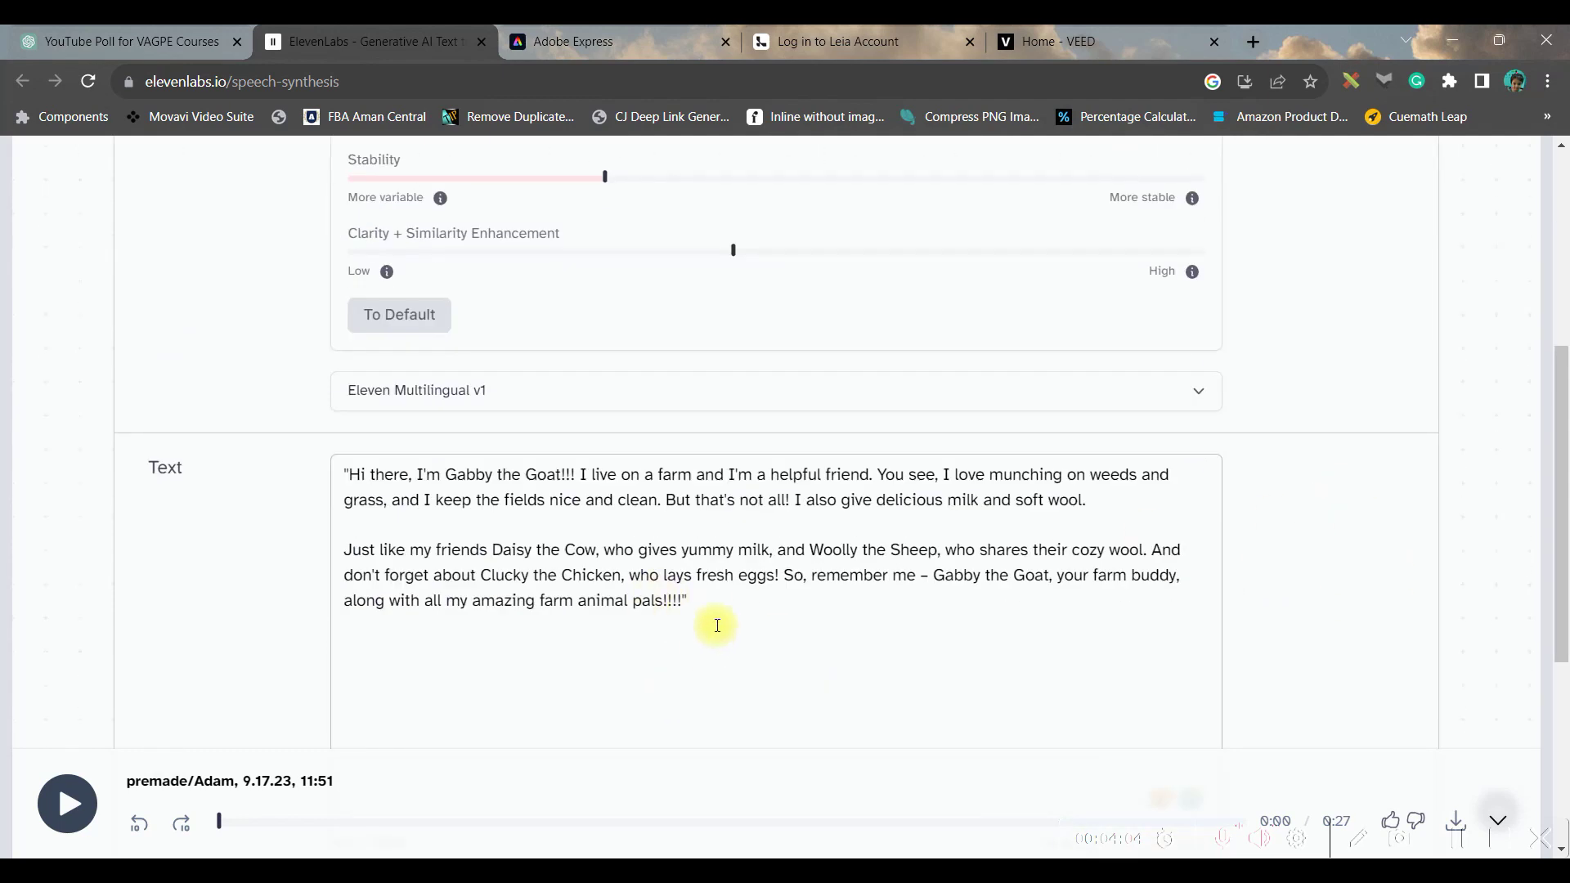
scroll(717, 625, down, 4)
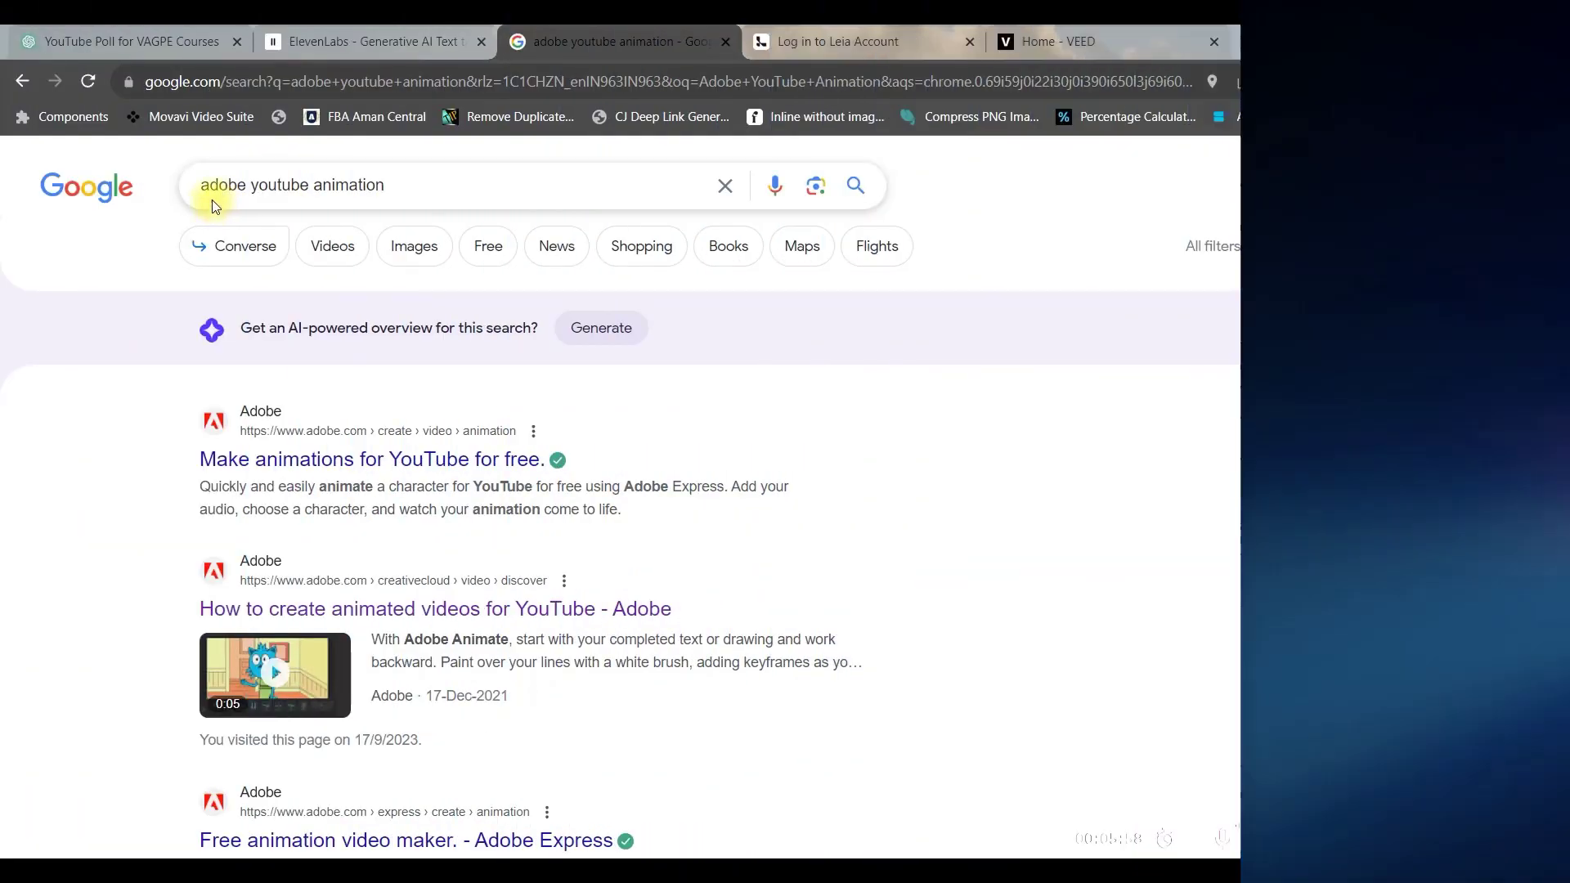
Step: Open the 'Make animations for YouTube for free' Adobe Express result
click(311, 462)
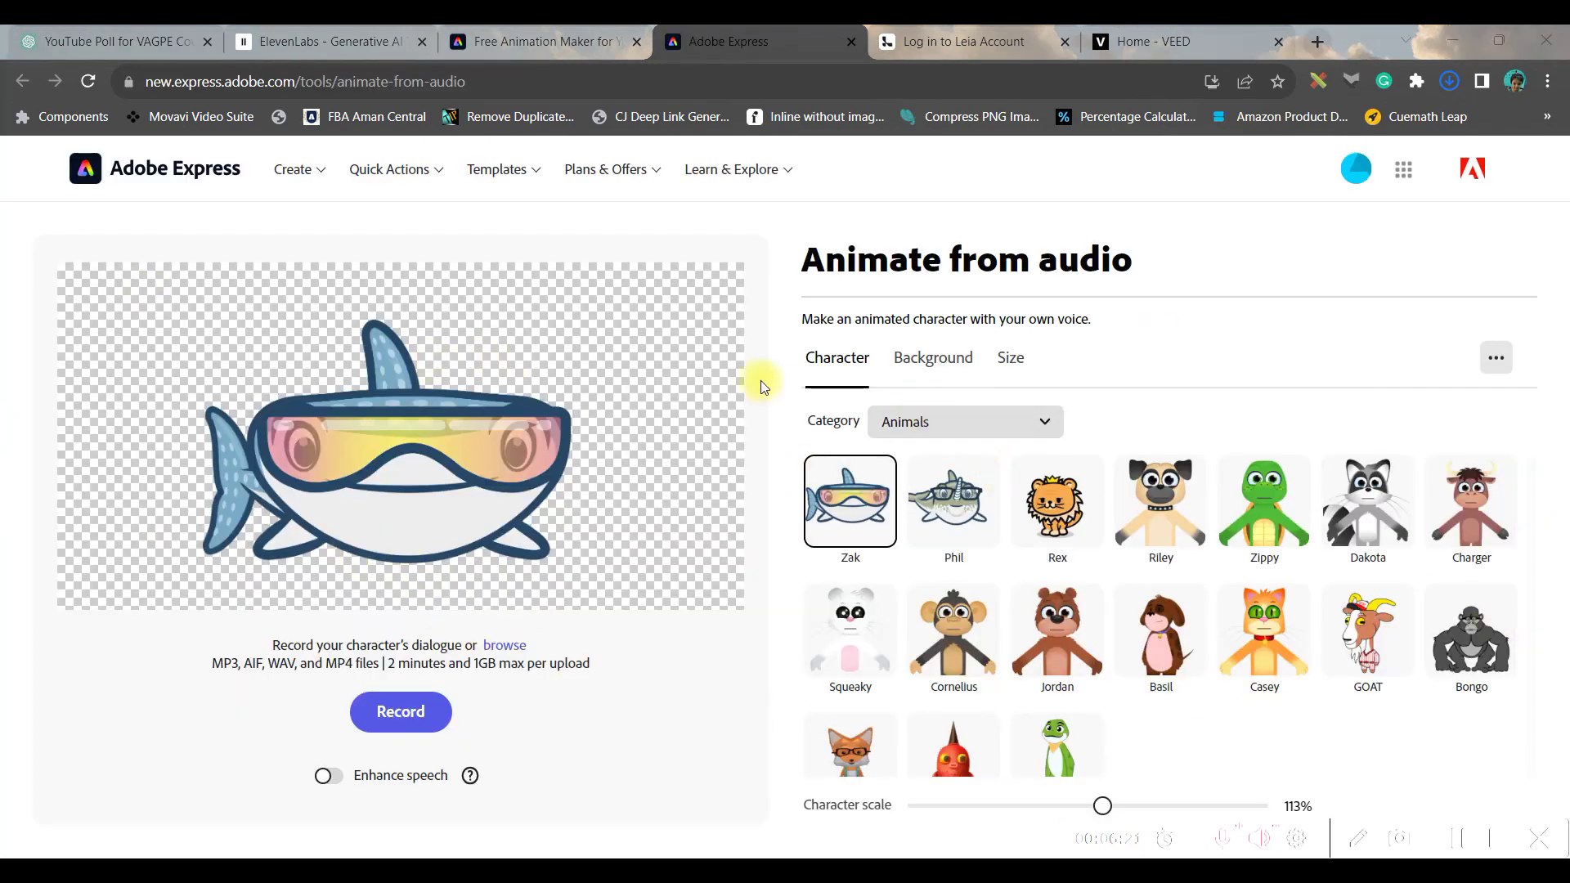
Step: Pick the GOAT from the Animals characters and resize it to 90% in the preview
click(1011, 358)
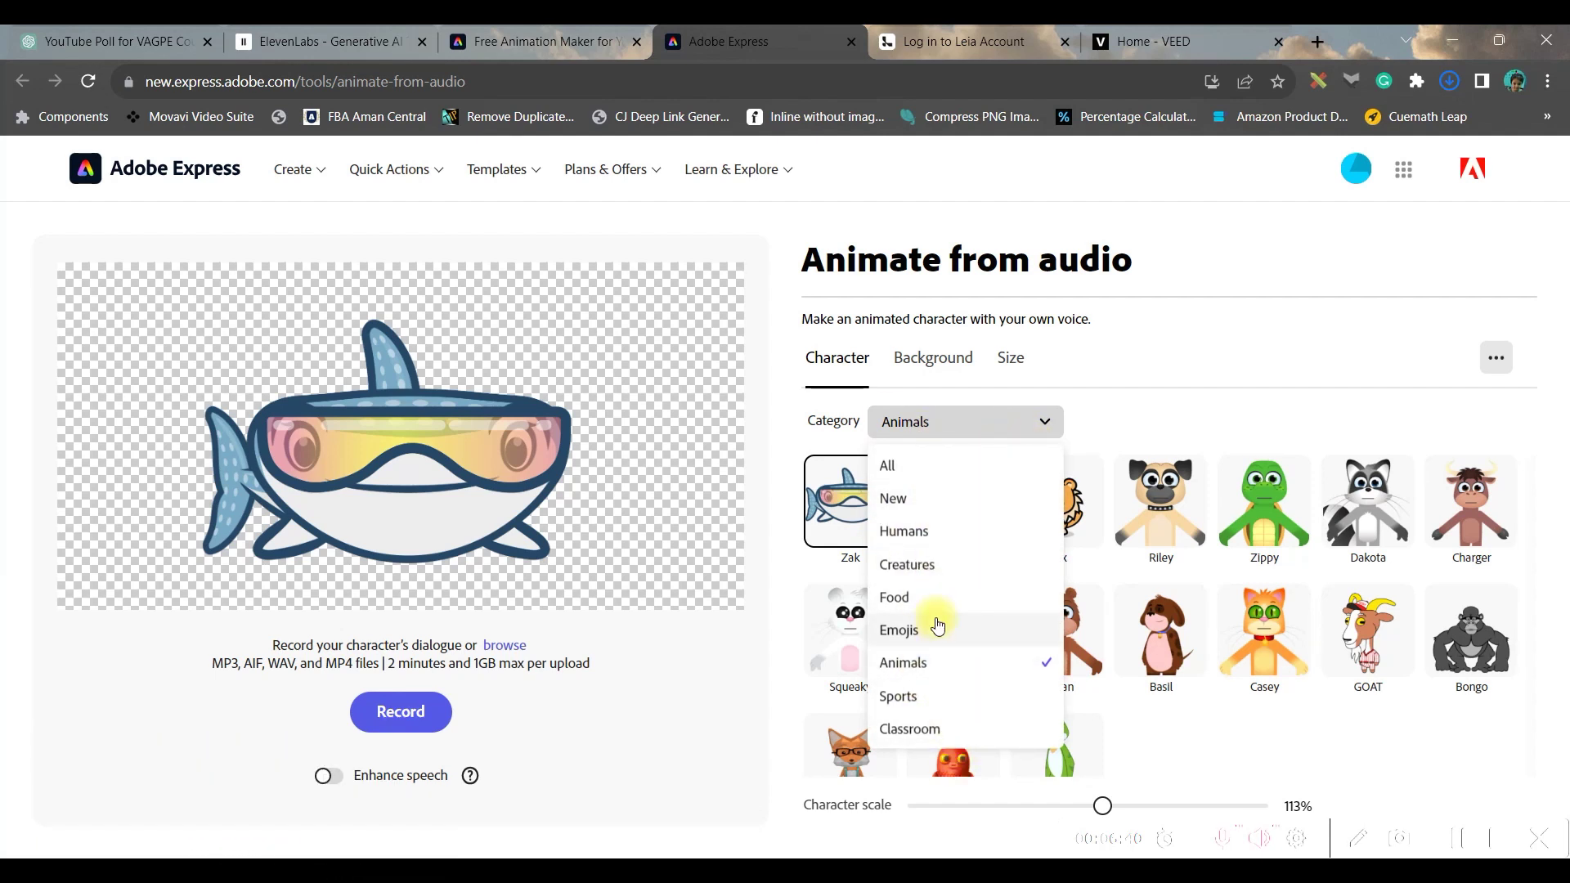
click(932, 664)
click(1377, 658)
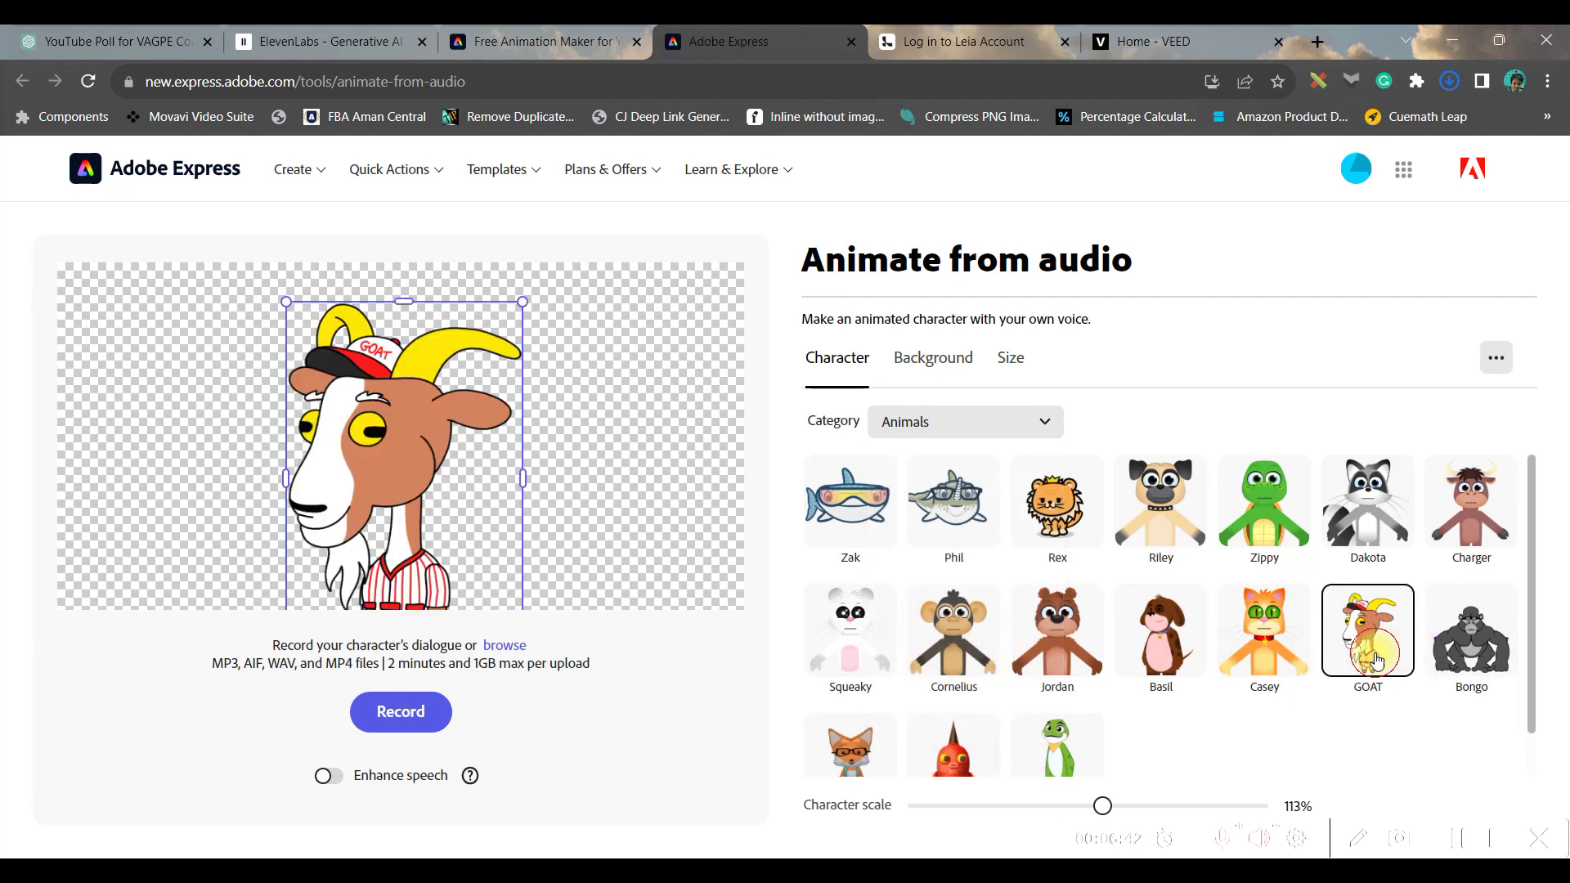
drag(424, 442, 415, 411)
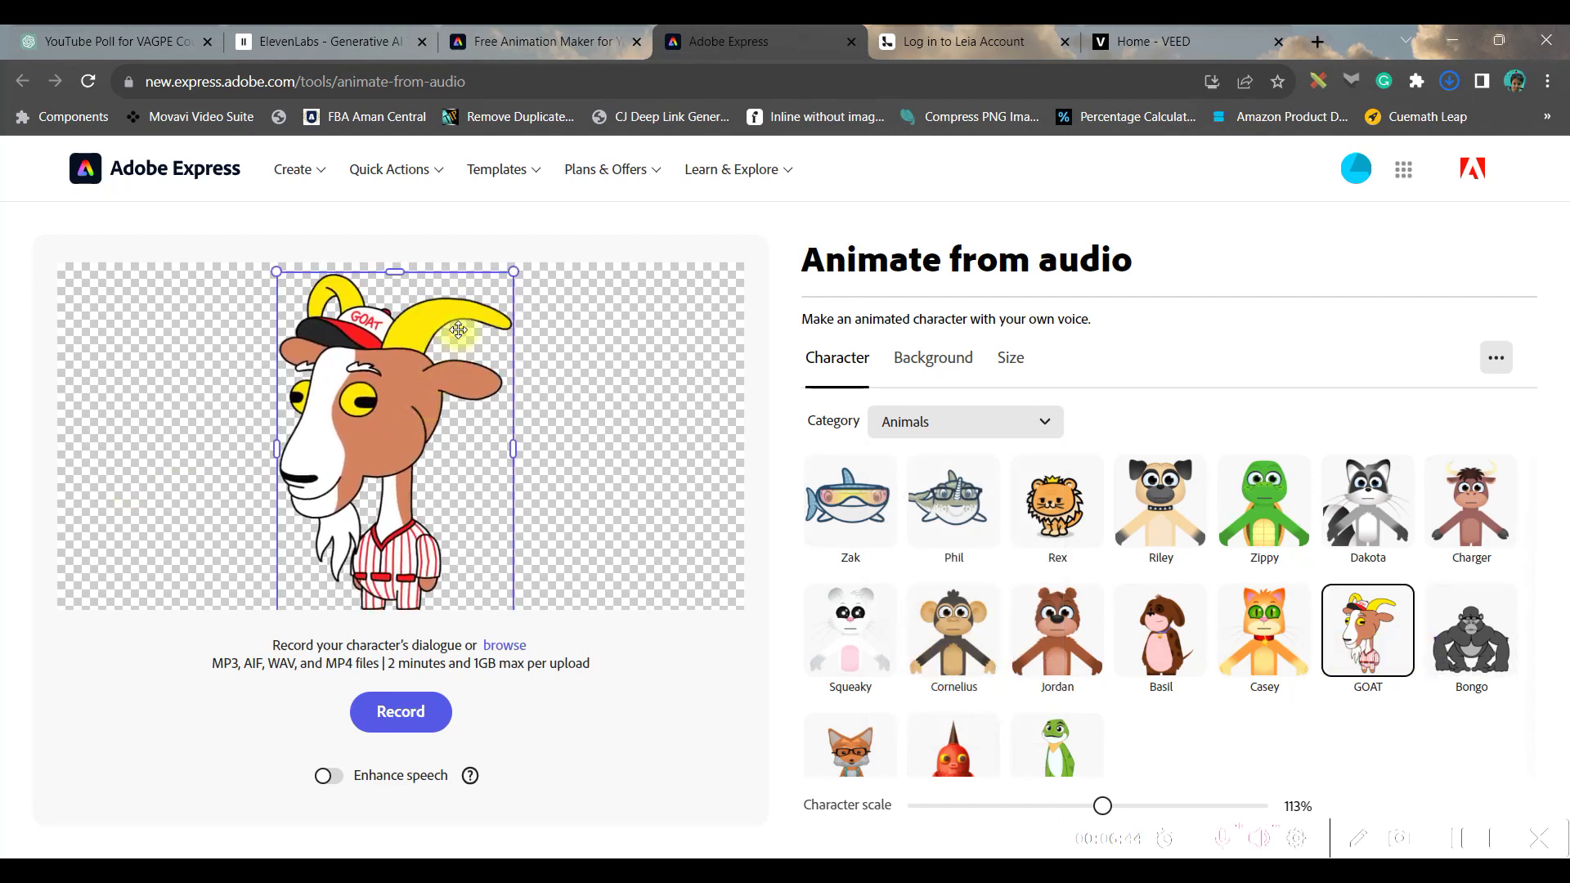
drag(514, 276, 462, 327)
drag(391, 444, 434, 416)
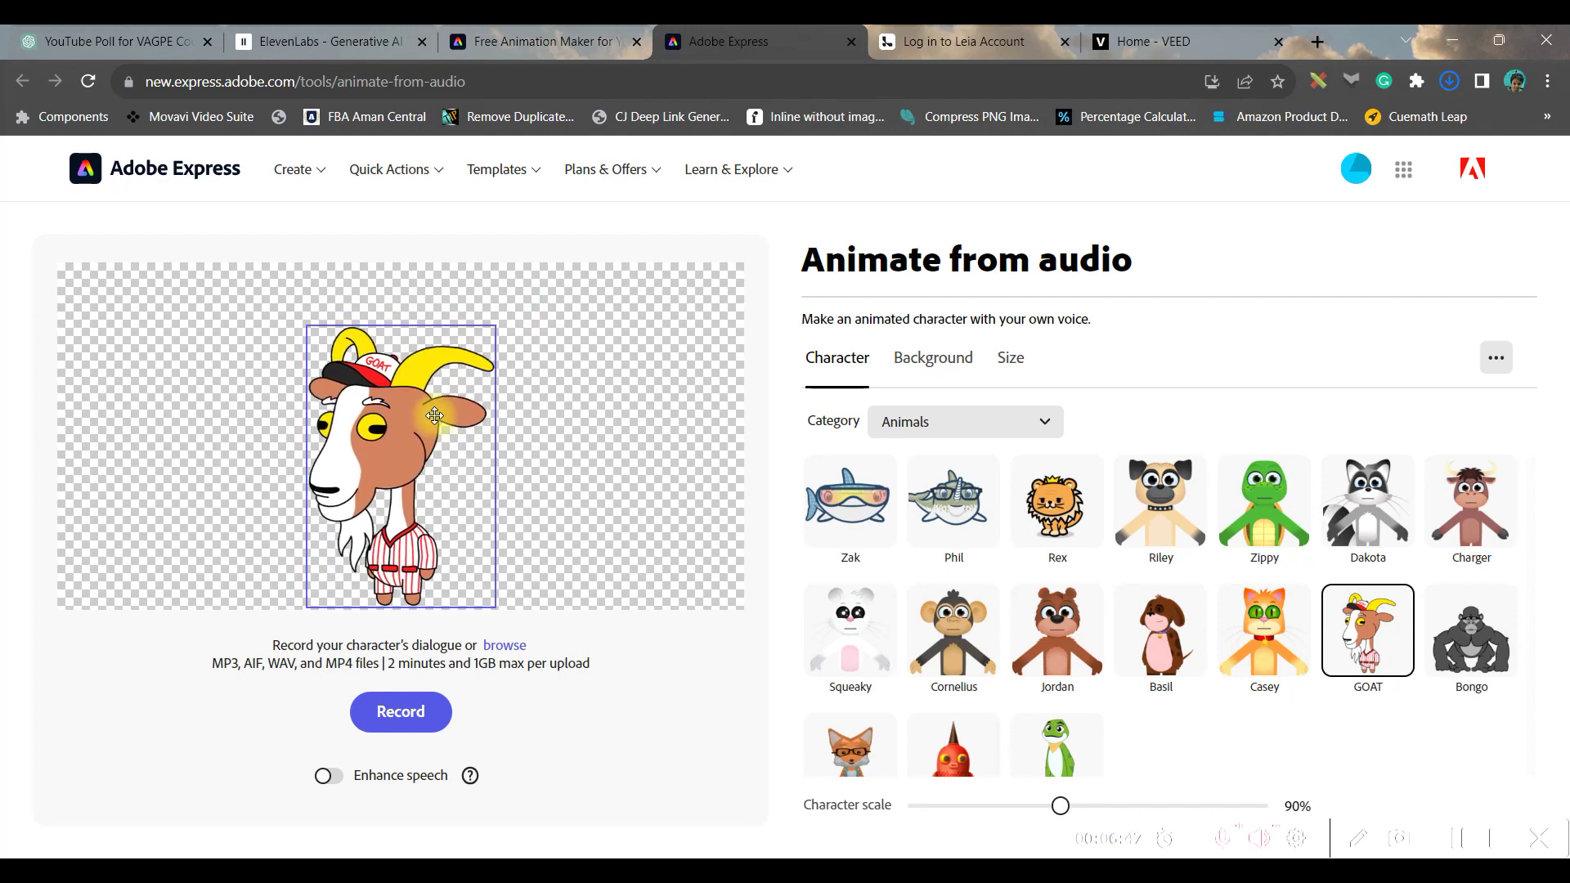
click(935, 357)
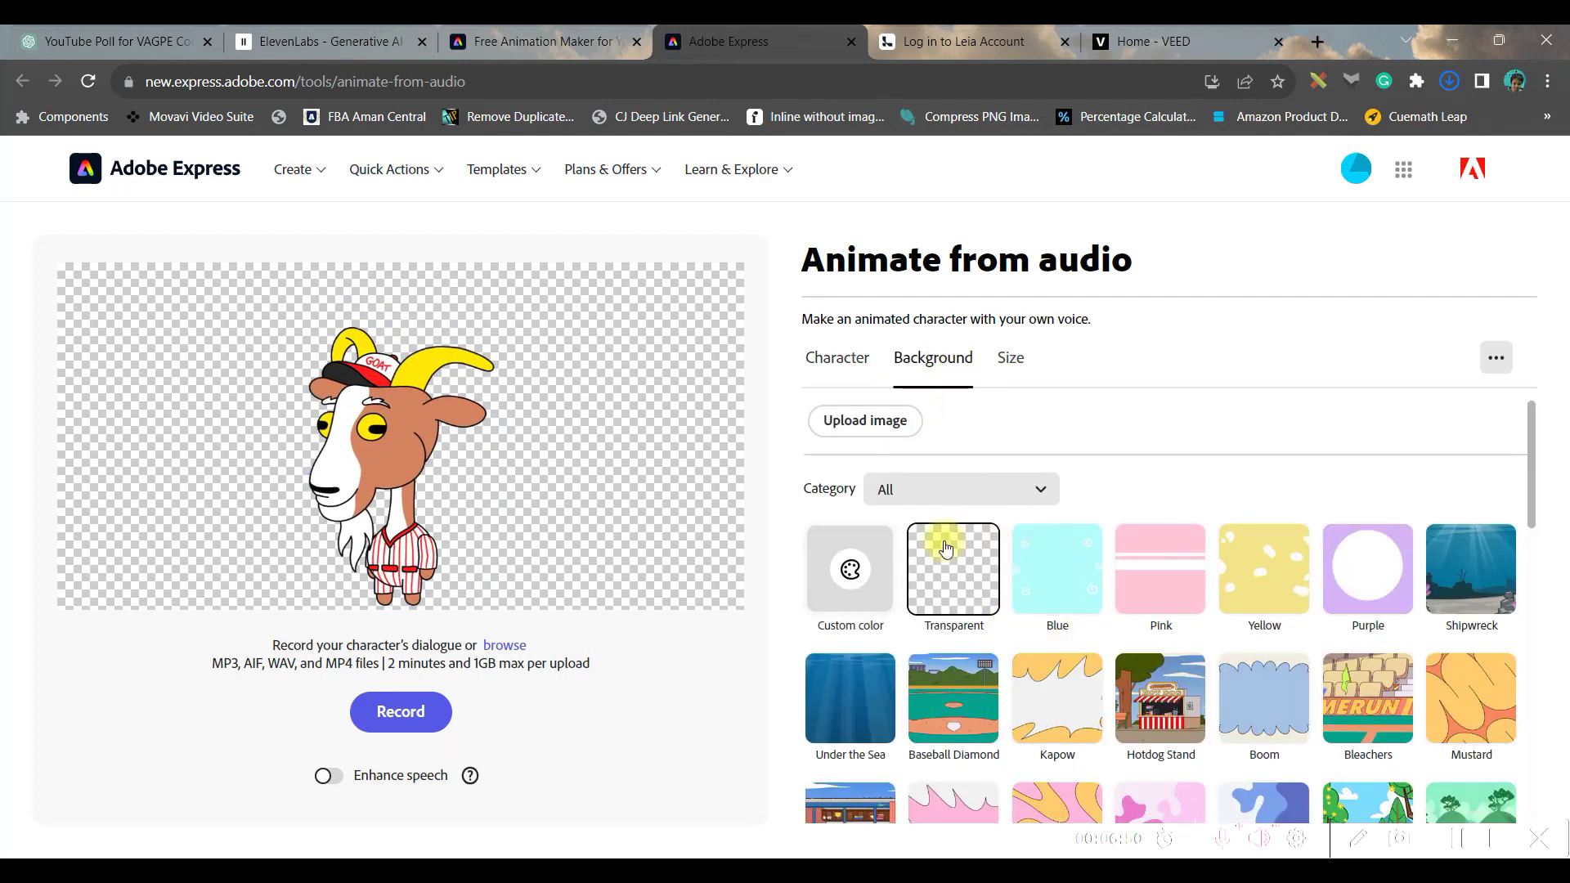
Step: Set the background to a custom bright green #50E329 colour
scroll(946, 547, down, 4)
scroll(899, 507, up, 4)
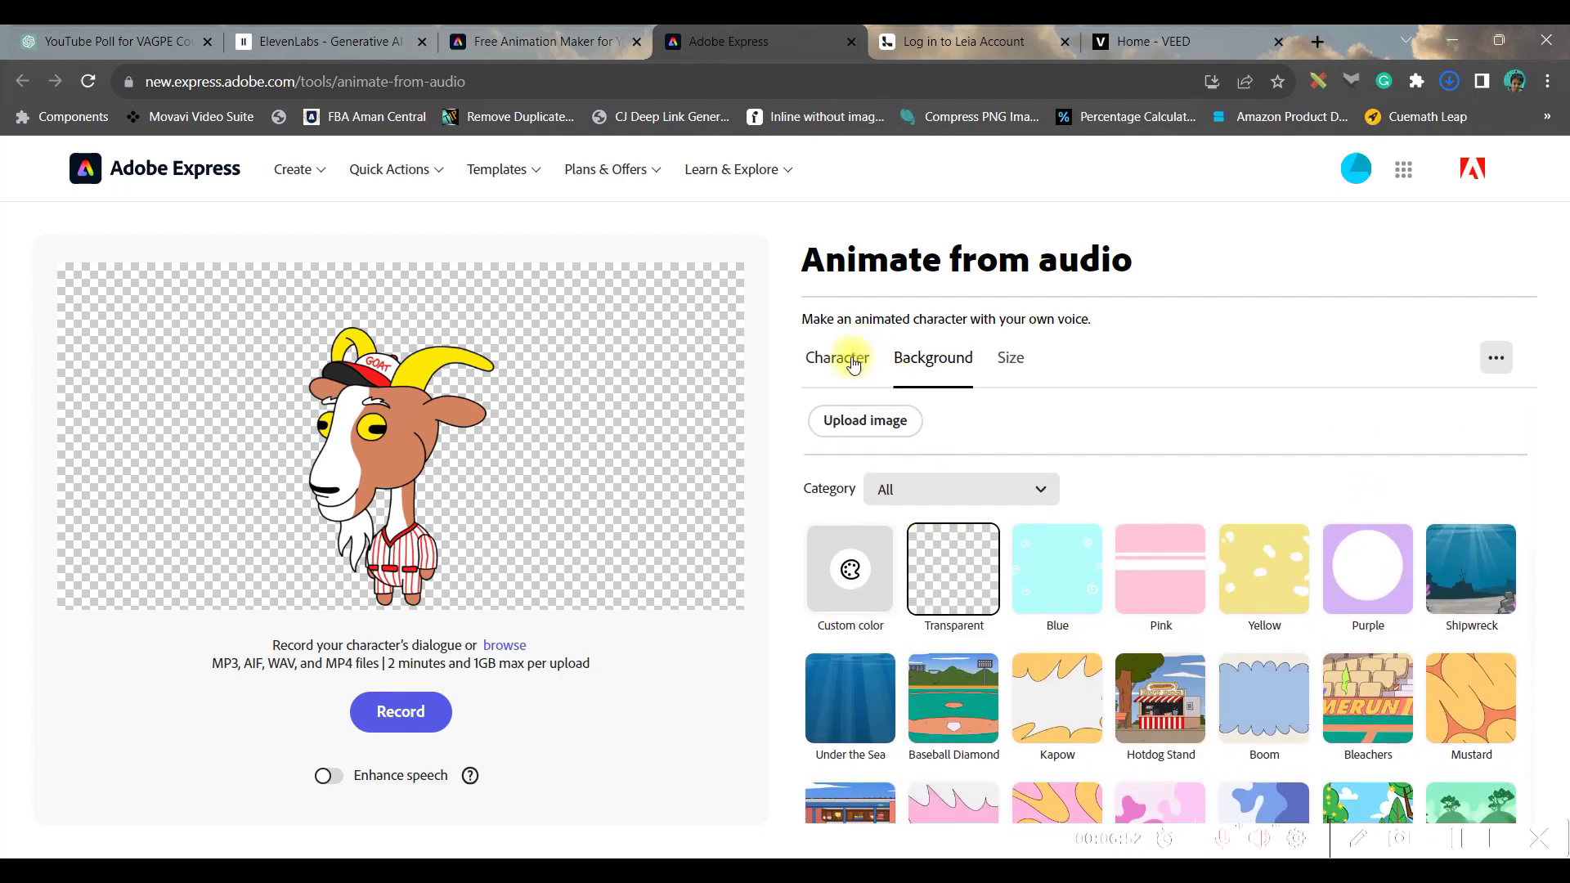
click(904, 492)
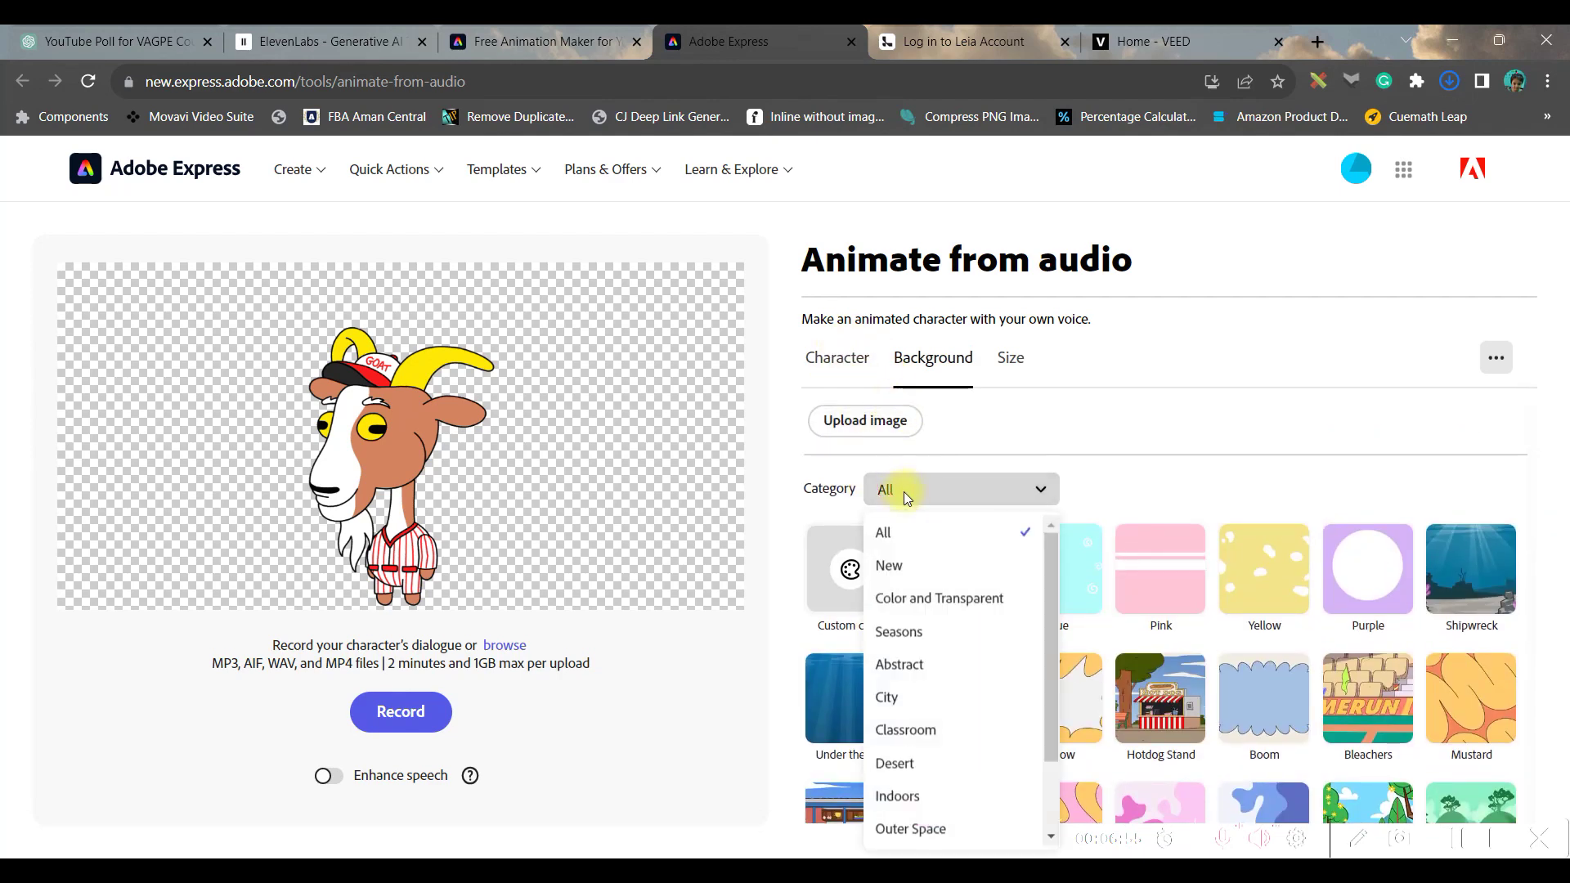
click(951, 599)
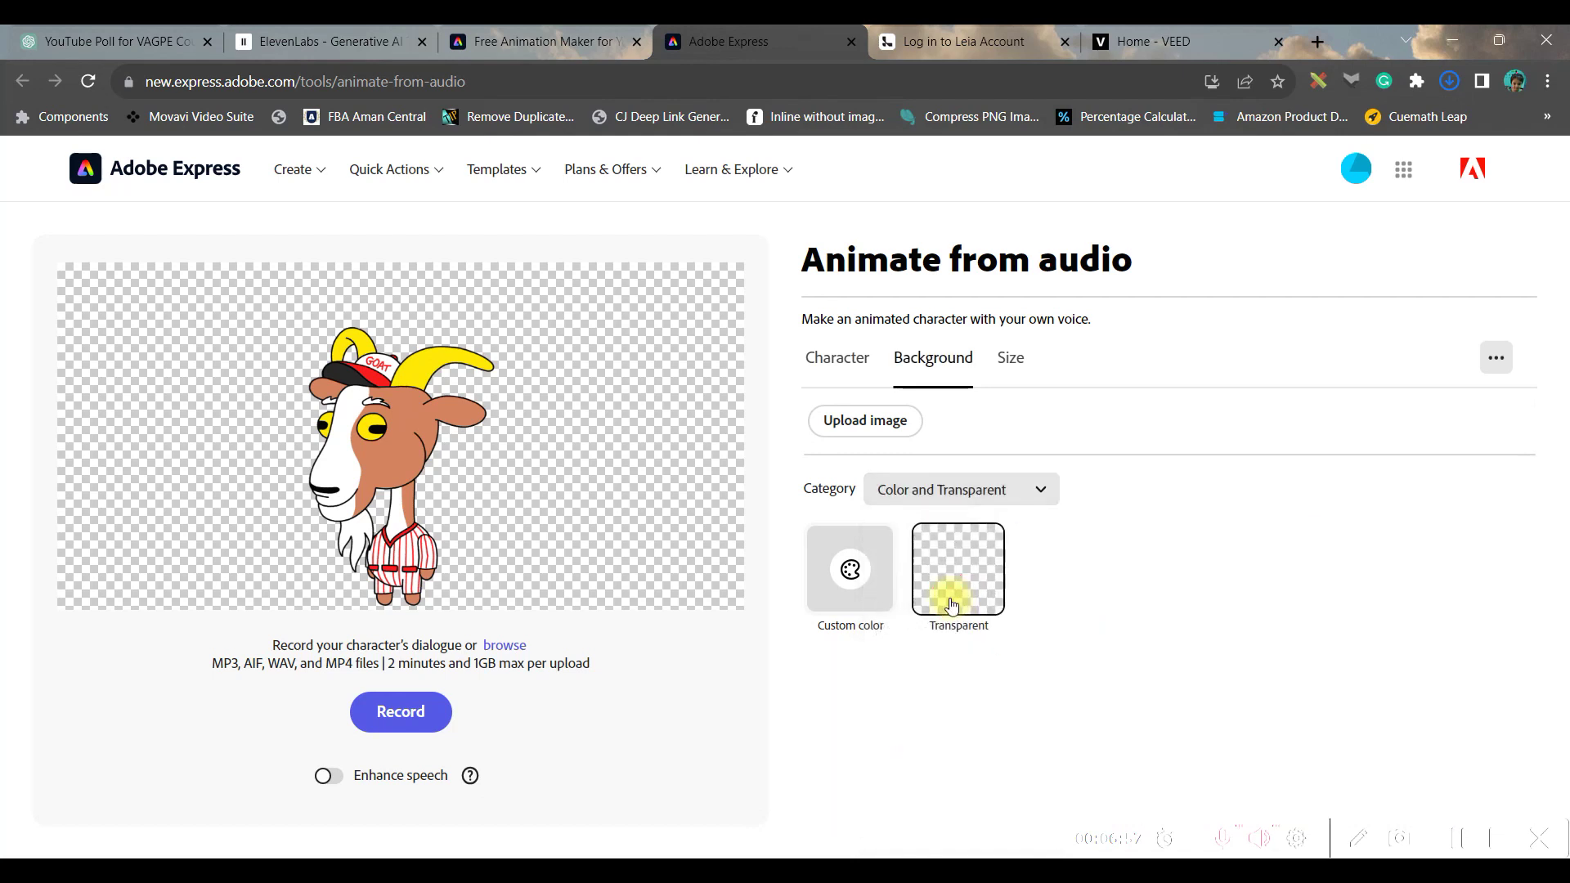
click(818, 580)
click(896, 569)
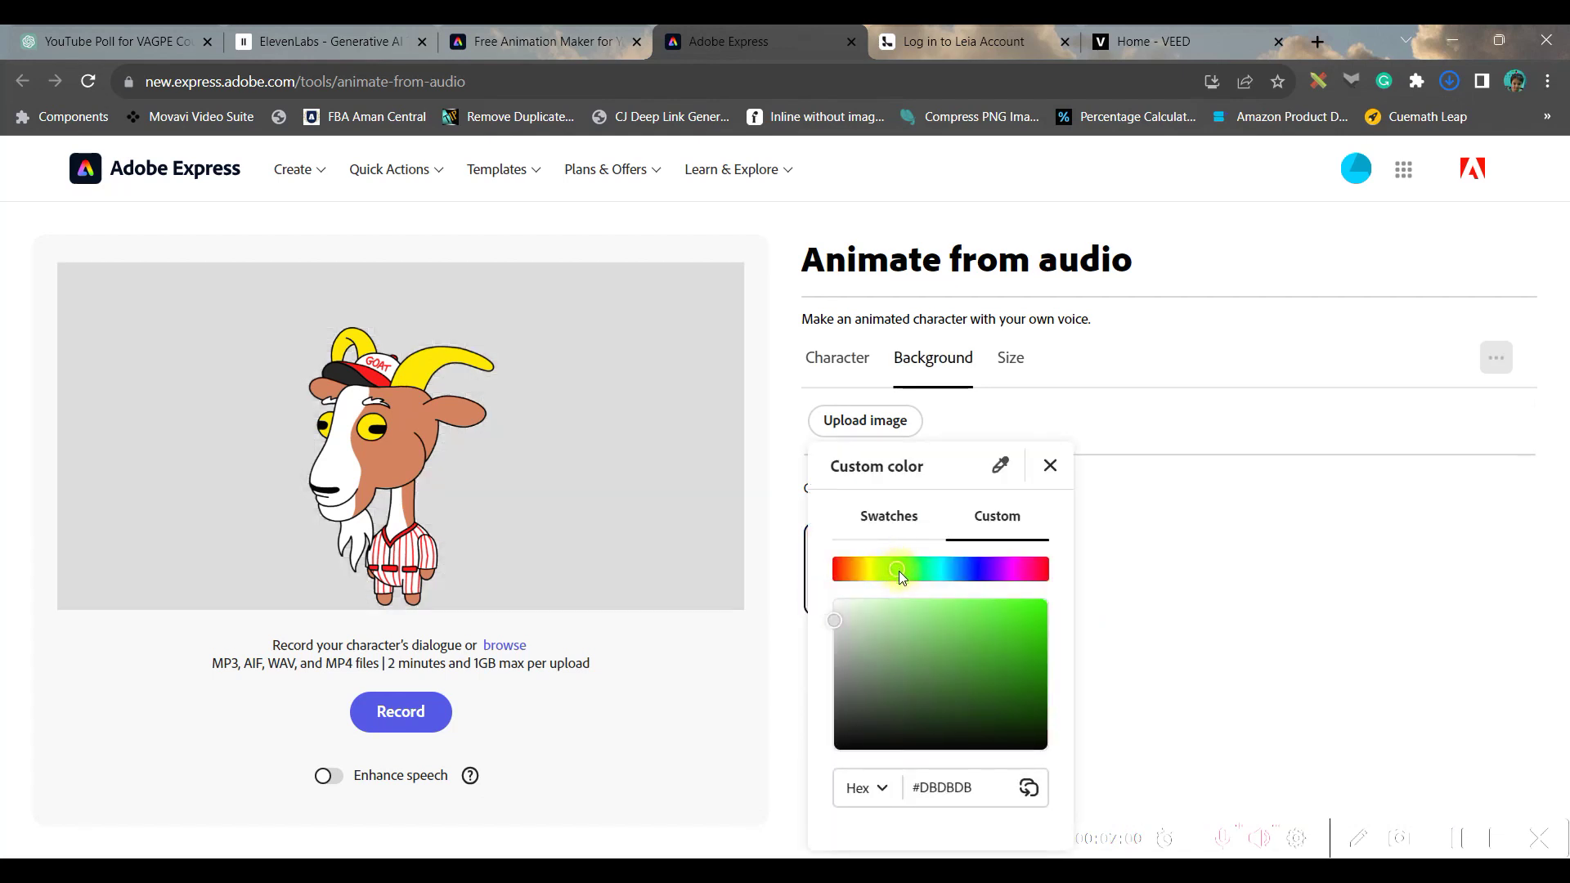
drag(839, 625, 1026, 624)
Step: Move the goat up-left, enlarge it, and browse for an audio file
click(385, 454)
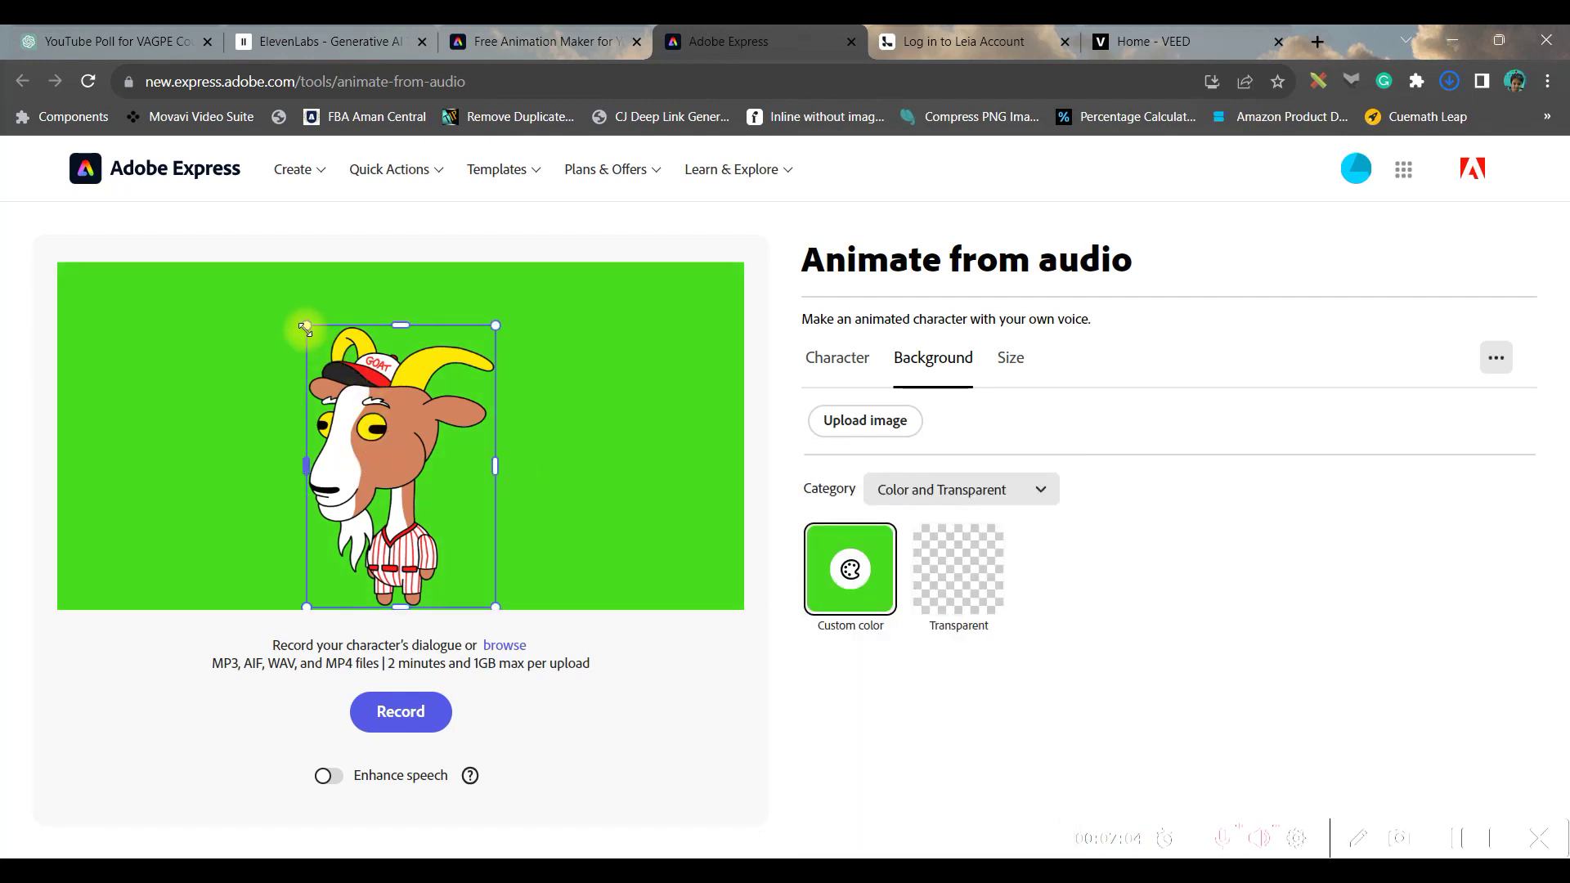
drag(302, 327, 280, 286)
drag(476, 563, 518, 595)
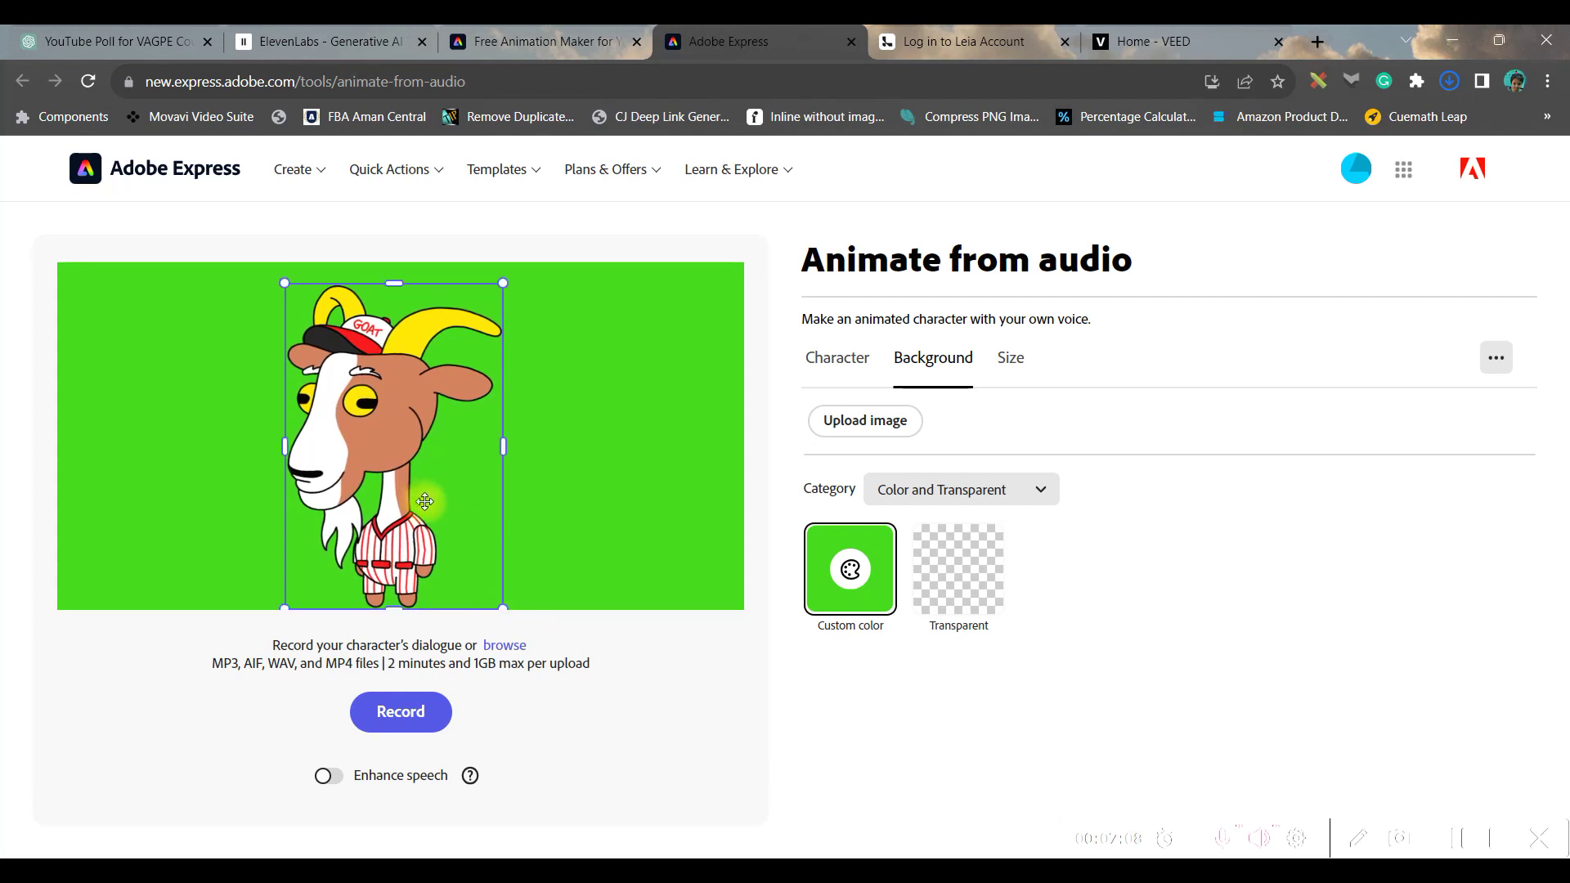
click(516, 648)
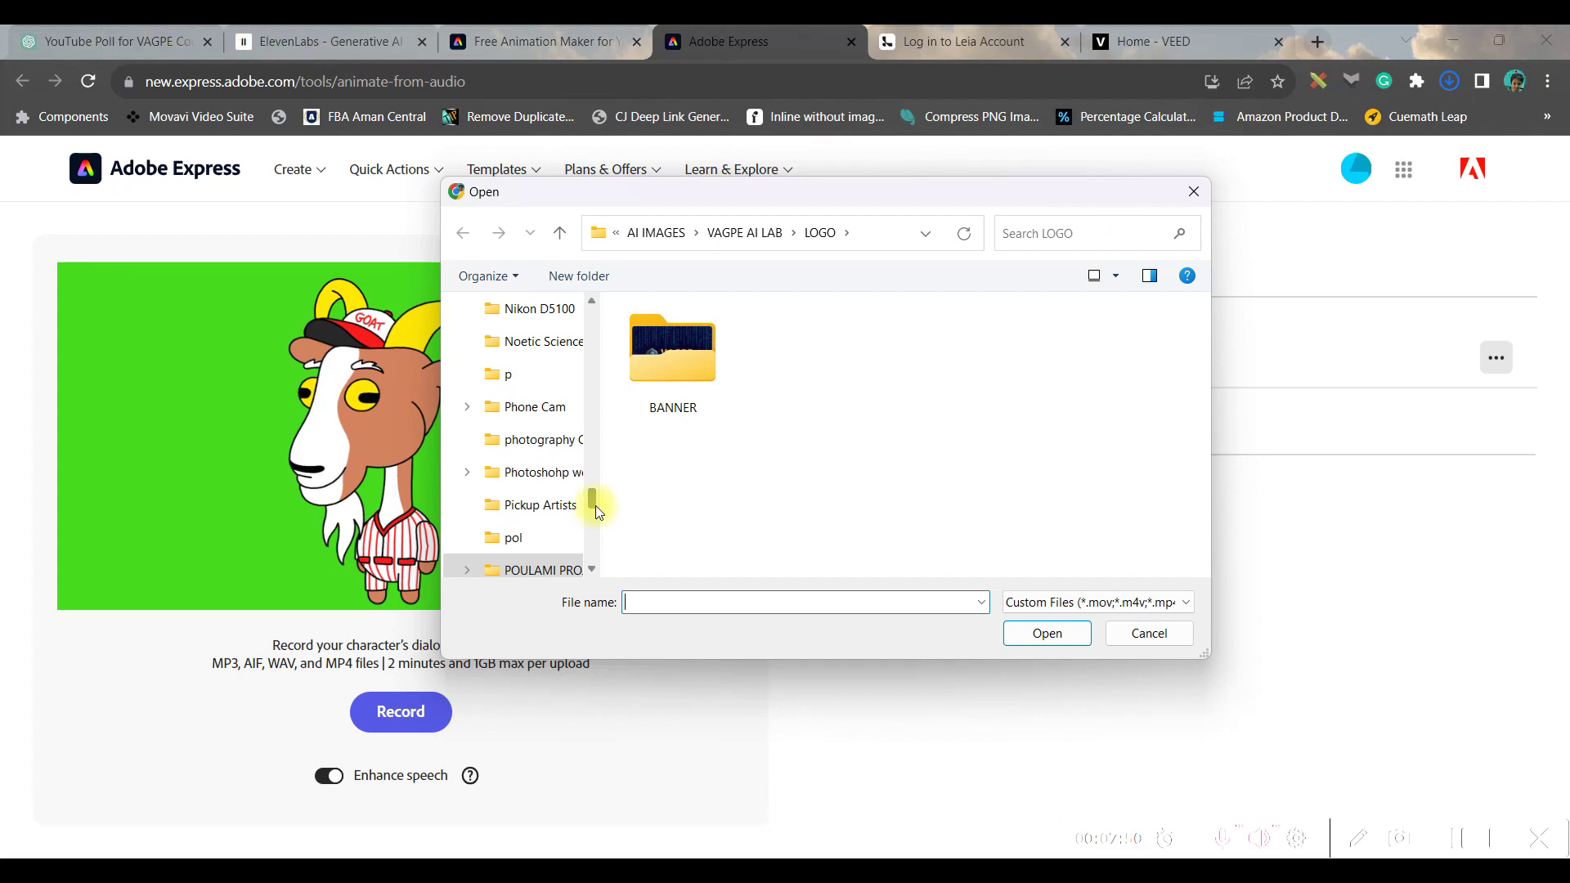
Step: Upload the ElevenLabs mp3 from E:\ and download the 27.1-second goat animation MP4
drag(595, 505, 588, 351)
click(541, 442)
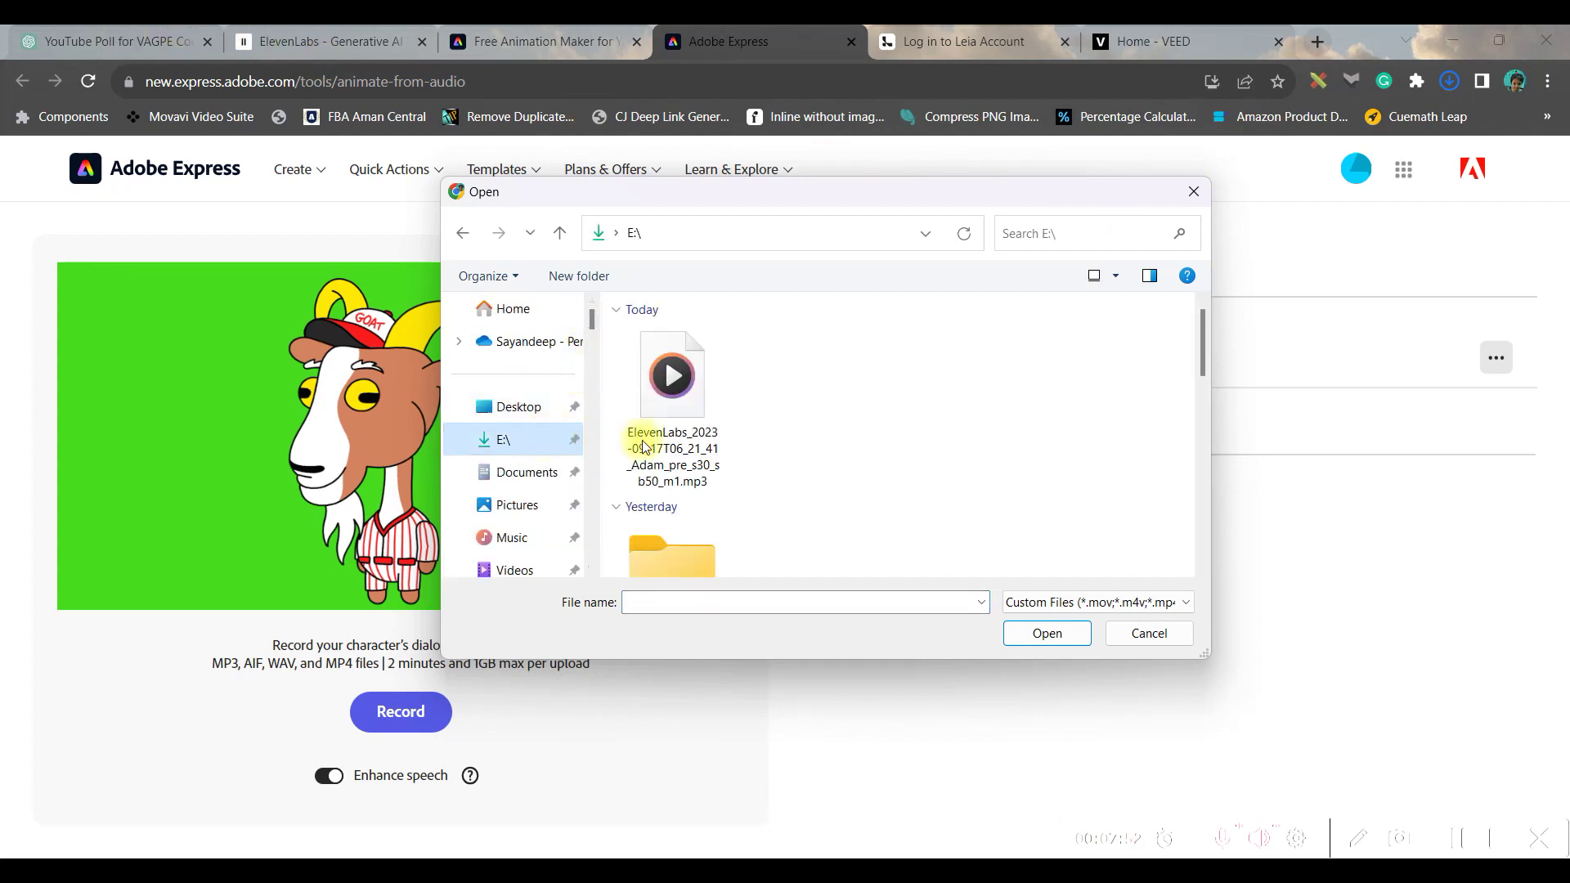
click(678, 396)
click(1047, 635)
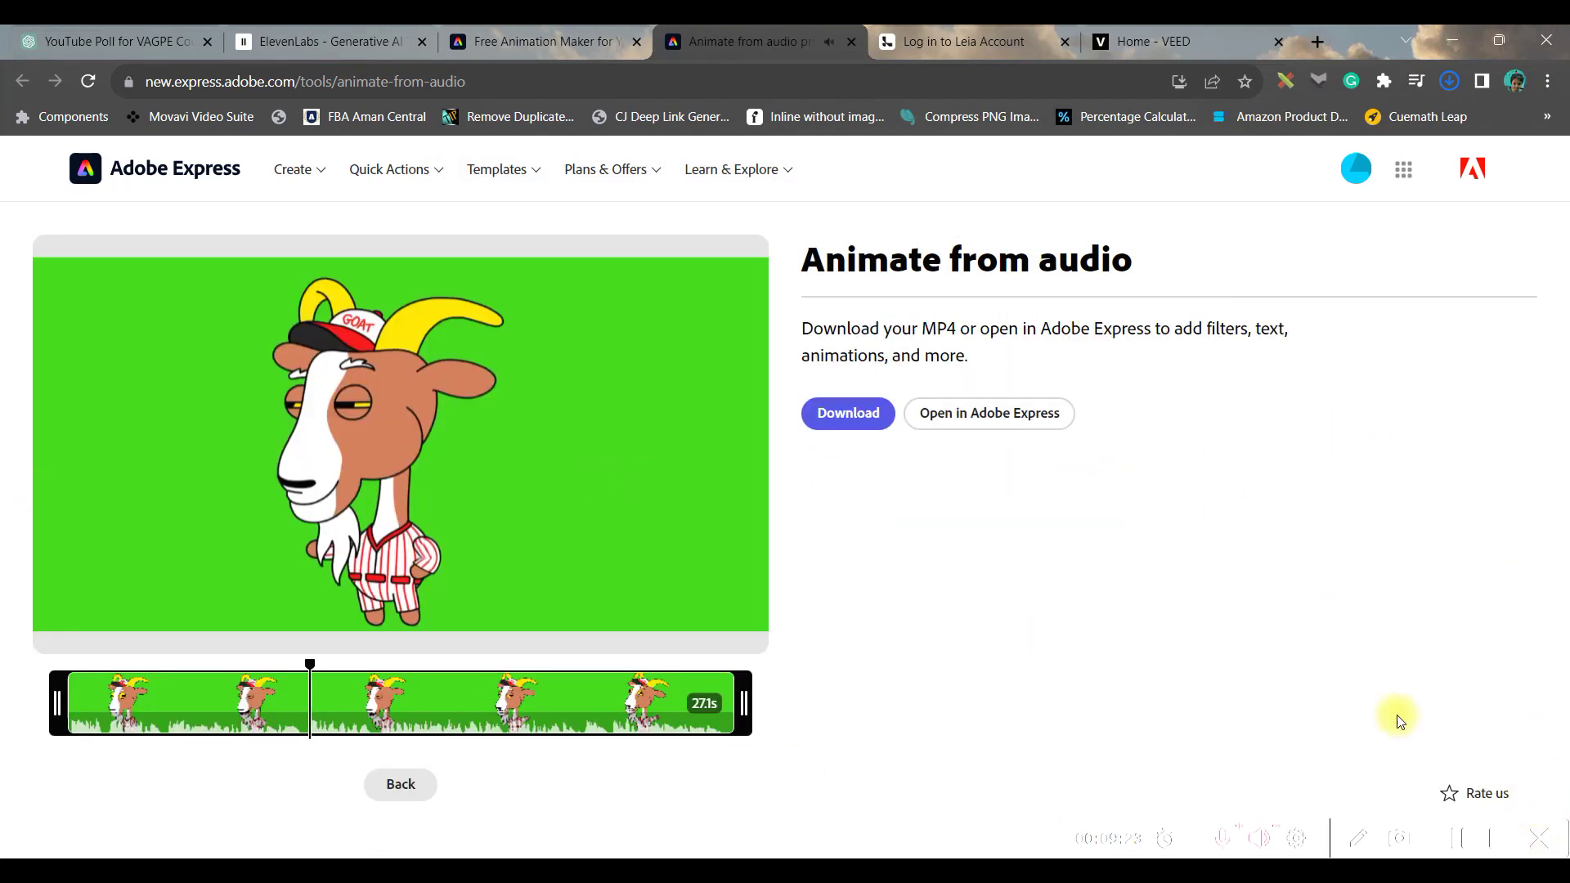
click(842, 421)
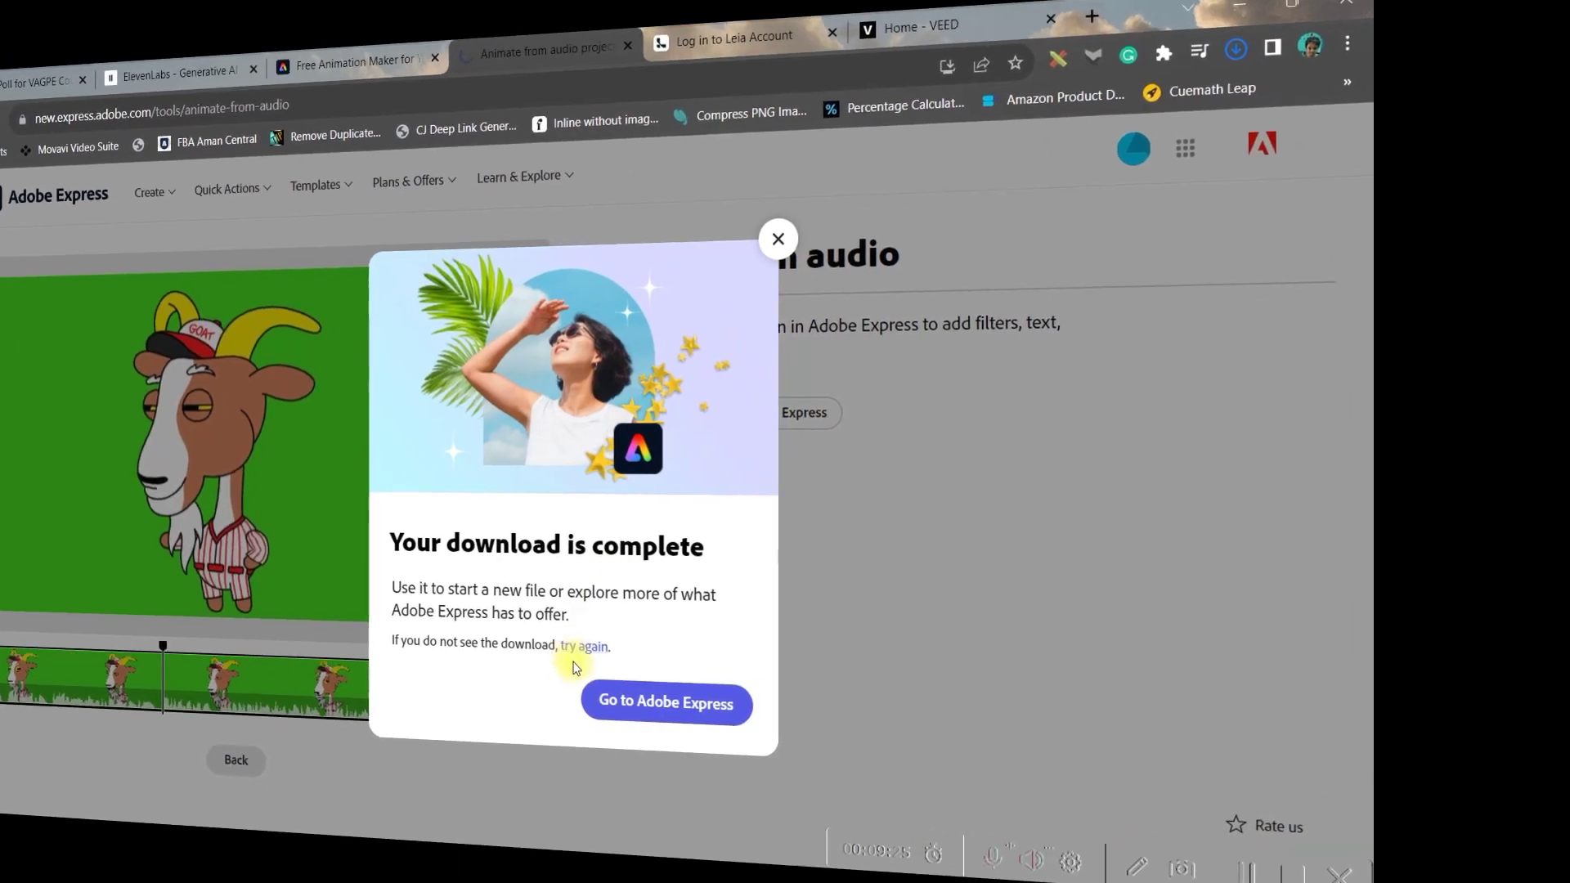
click(1187, 75)
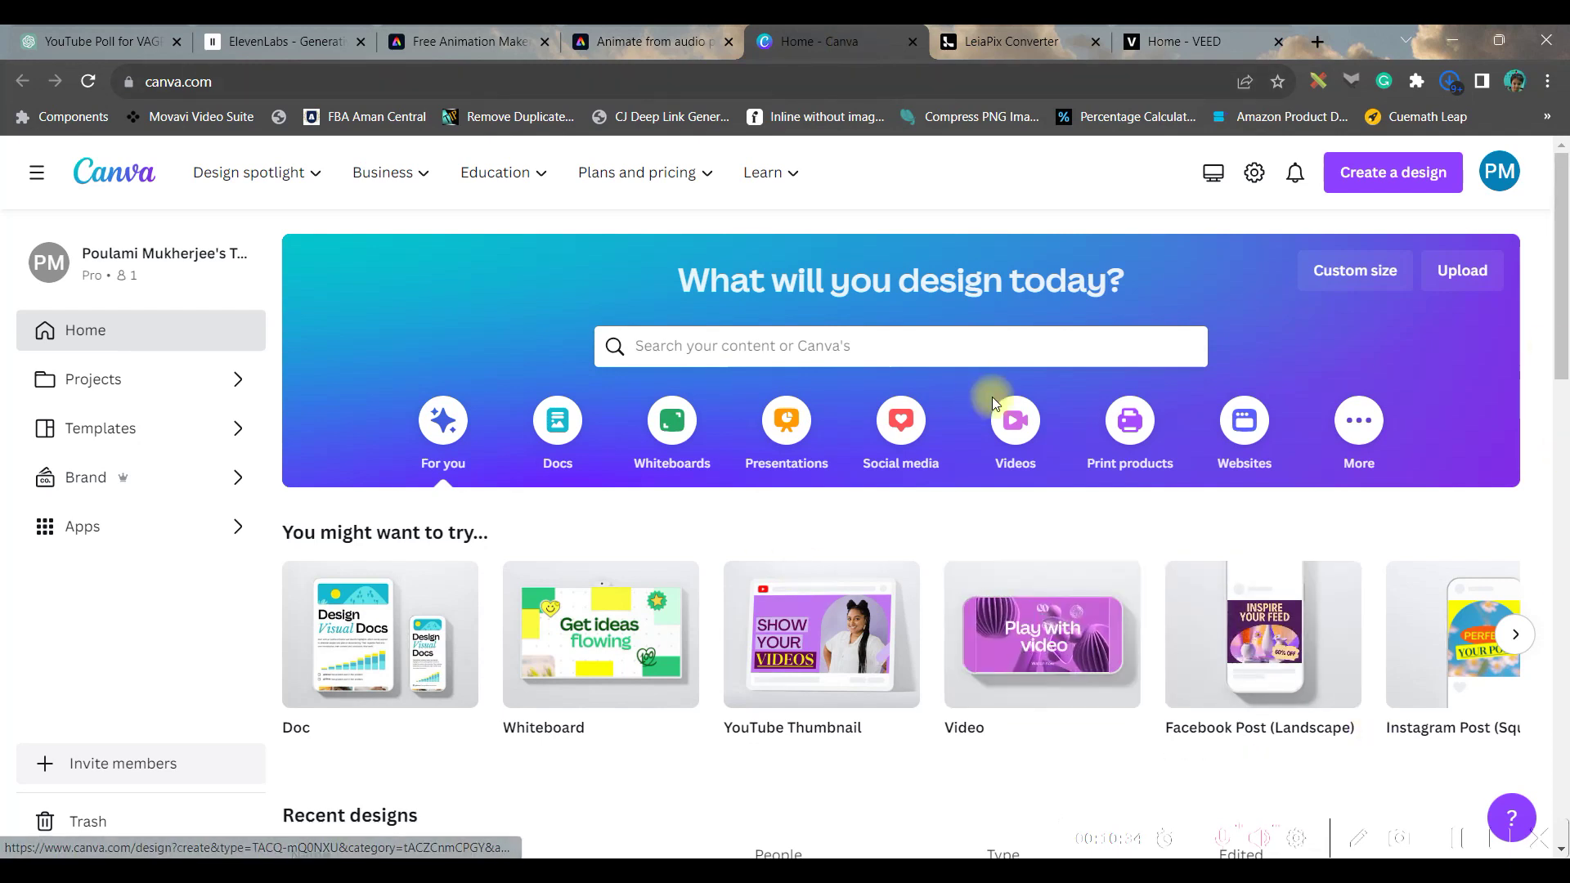
Step: Use Canva's design search to create a new blank Video design
click(923, 344)
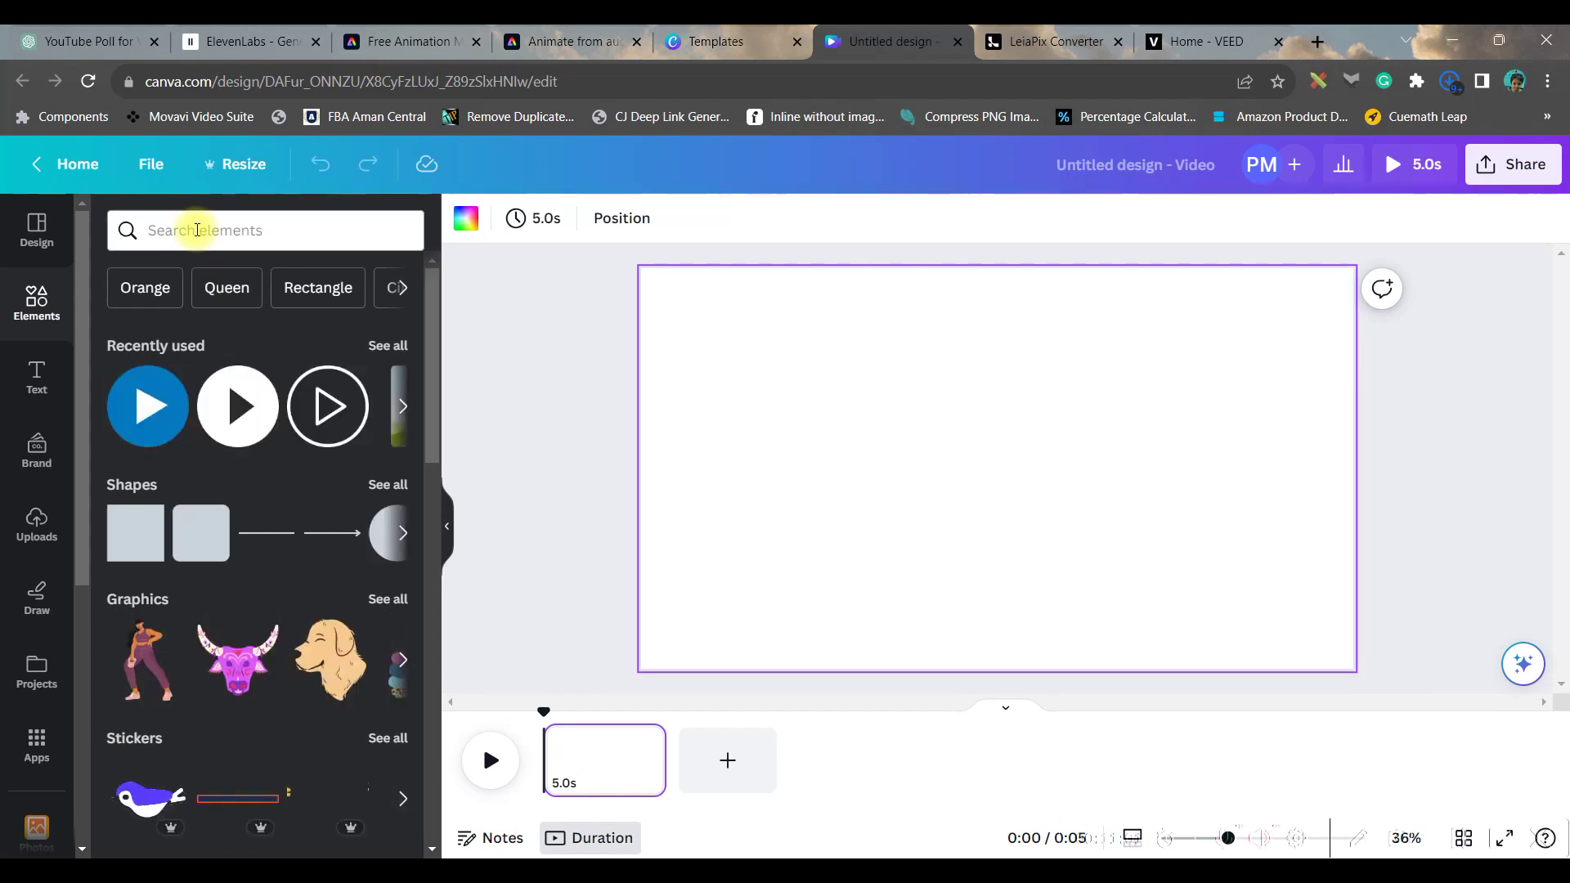
Step: Search Elements for 'Farmcartoon' and add the barn-and-windmill farm graphic from Graphics
click(197, 230)
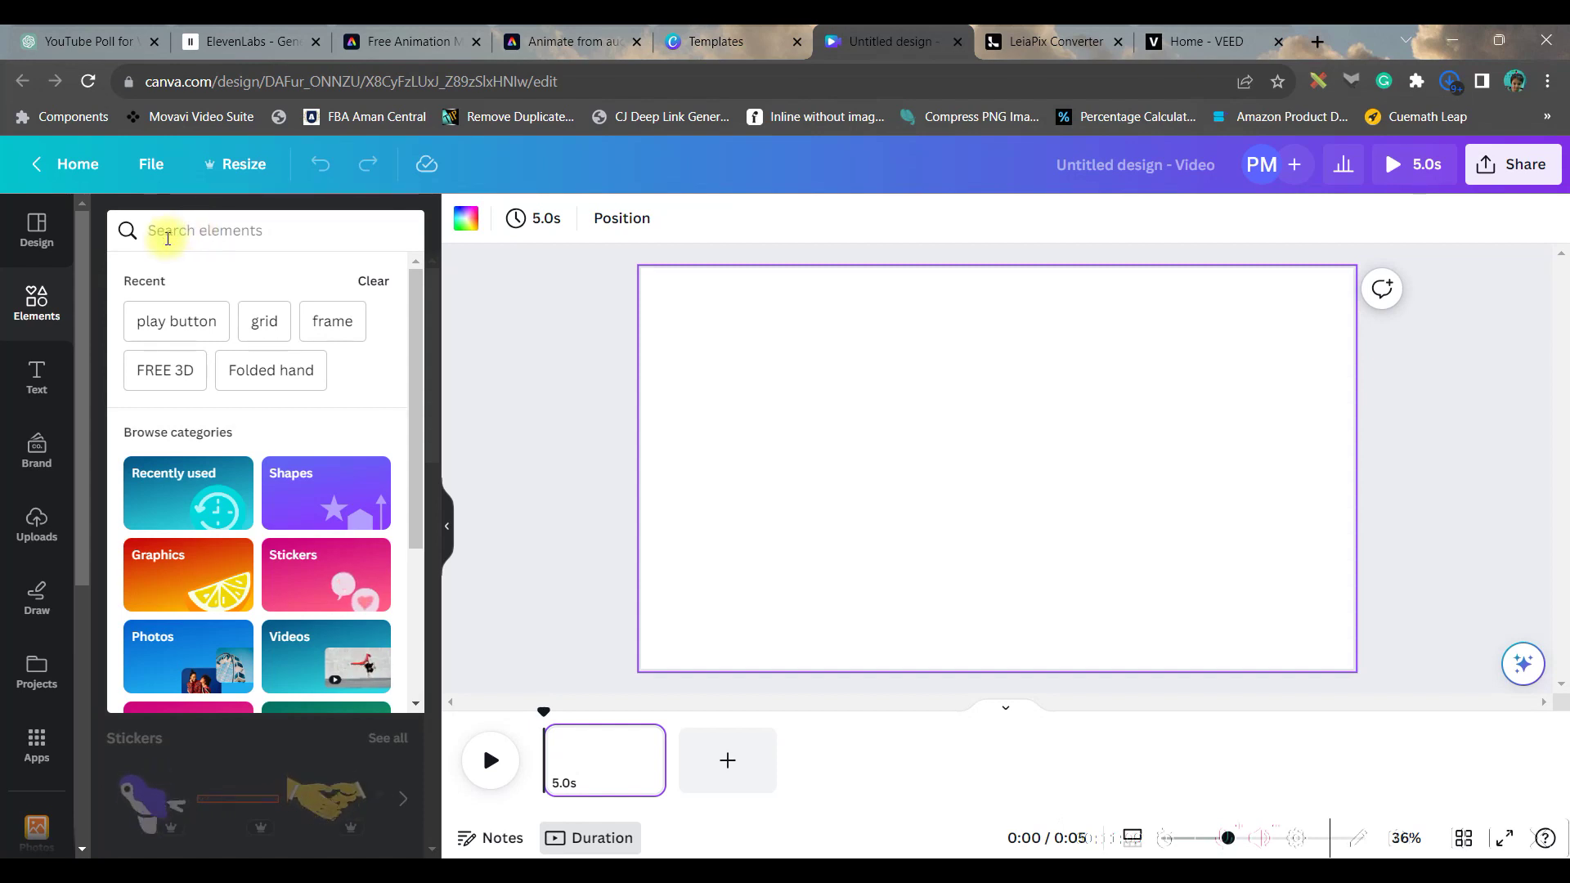
text(Farm)
text(car)
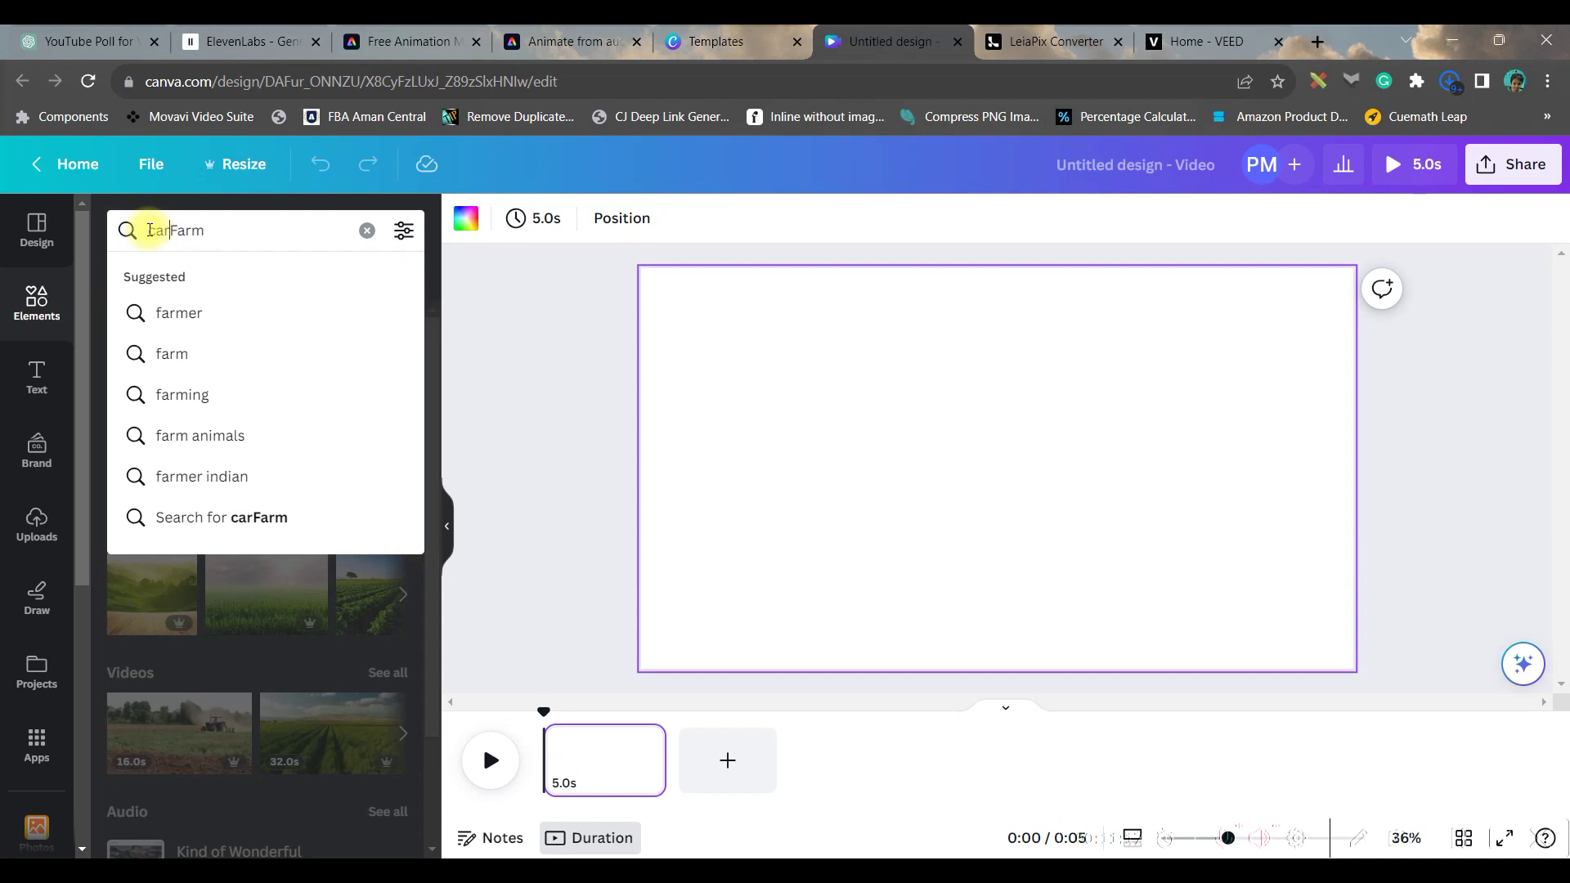
text(toon)
key(Return)
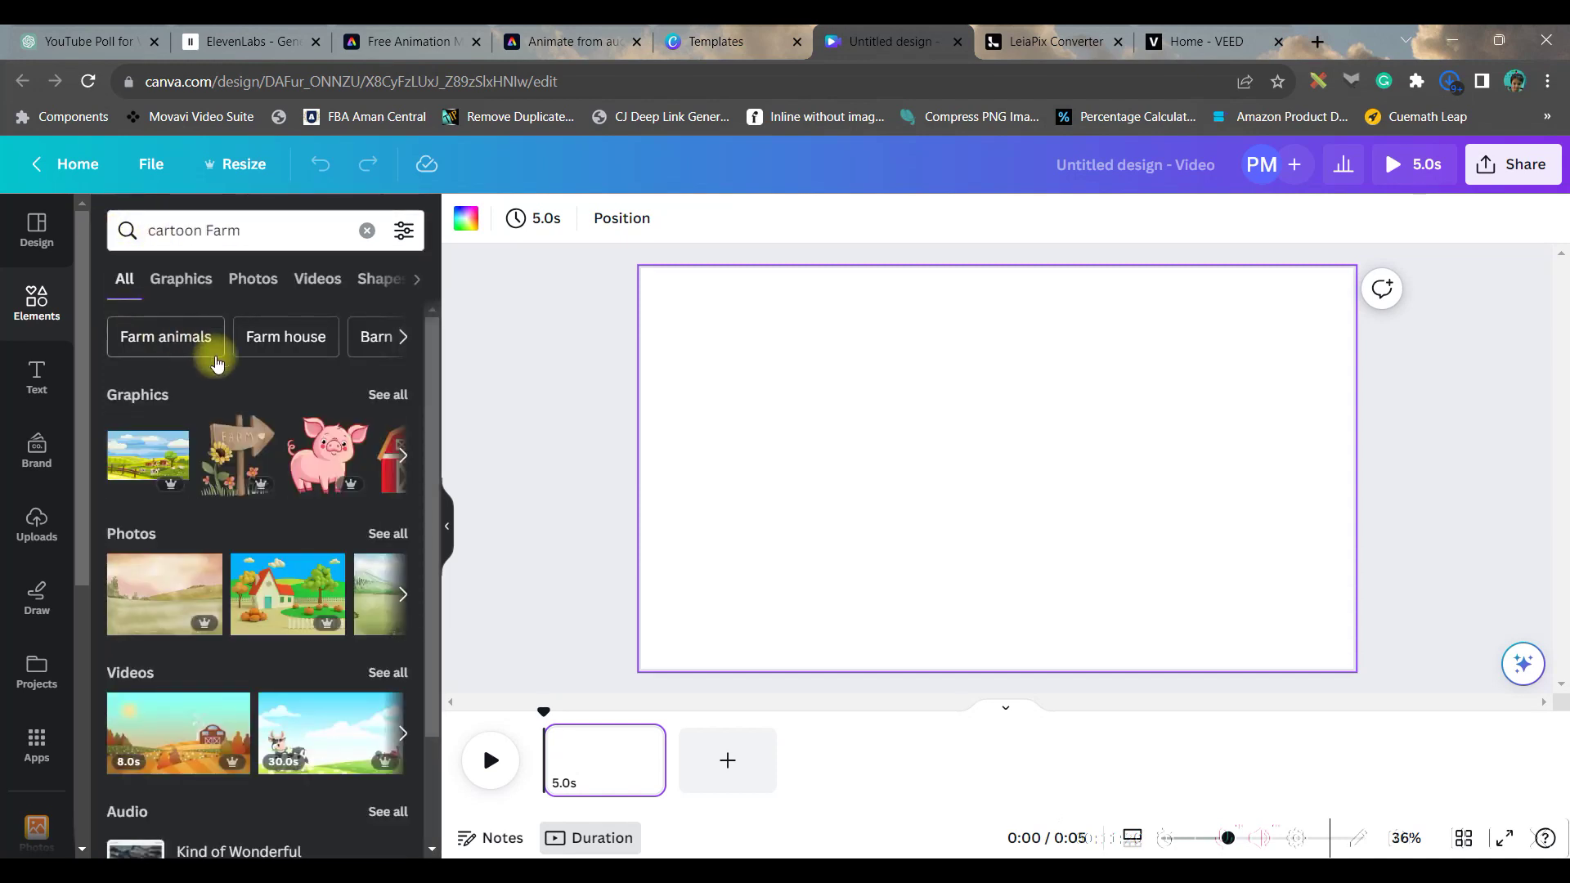
click(181, 279)
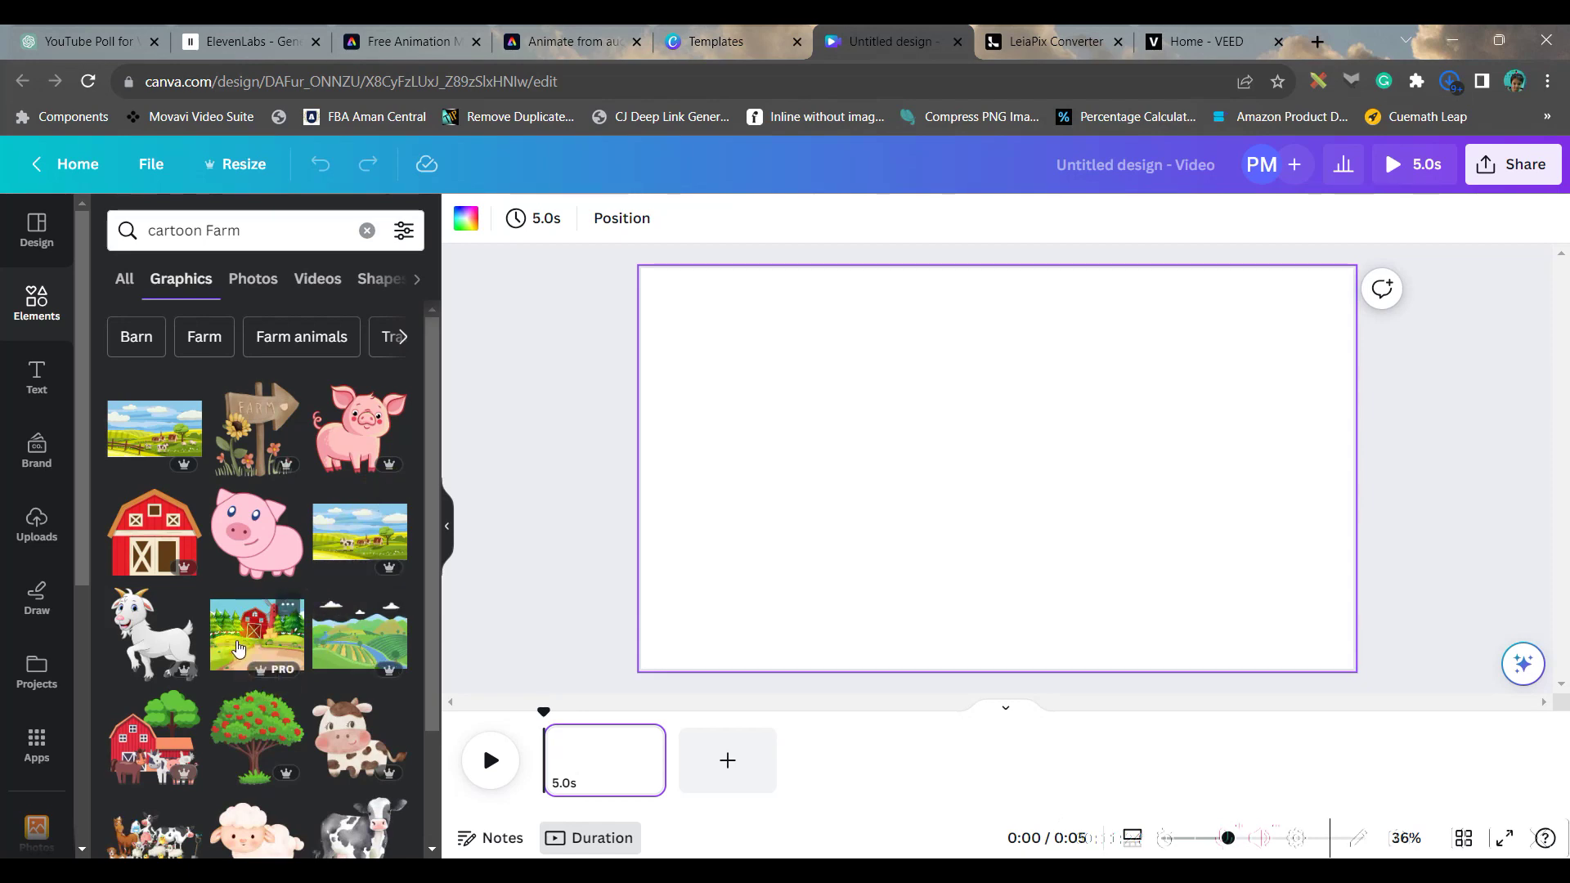
click(249, 638)
click(620, 605)
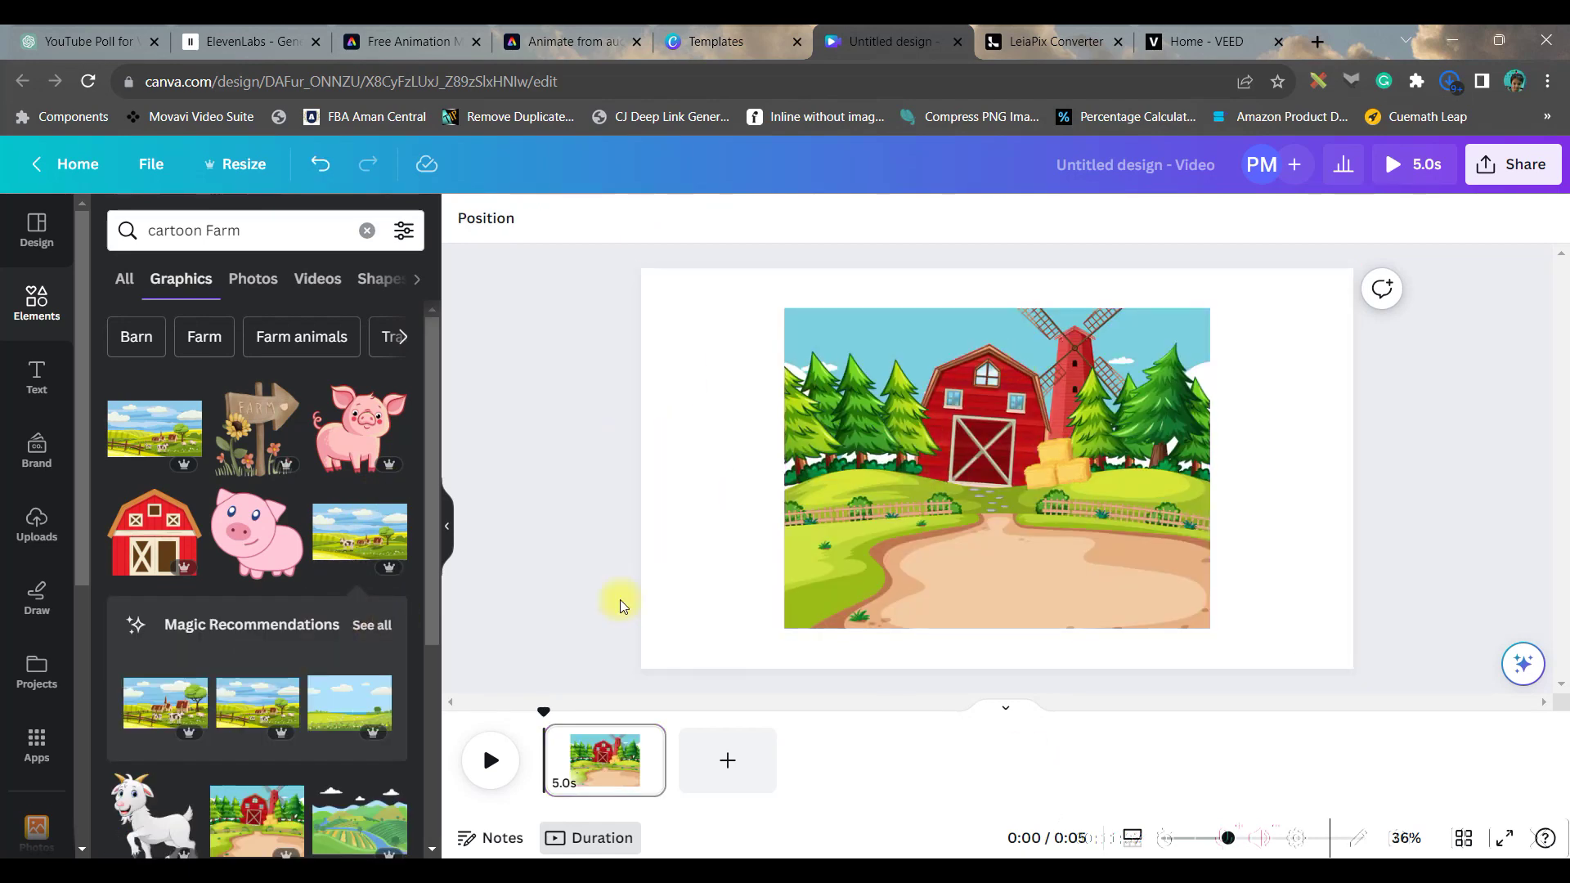
Step: Add a meadow image stretched over the page and set the forest image as background
click(373, 626)
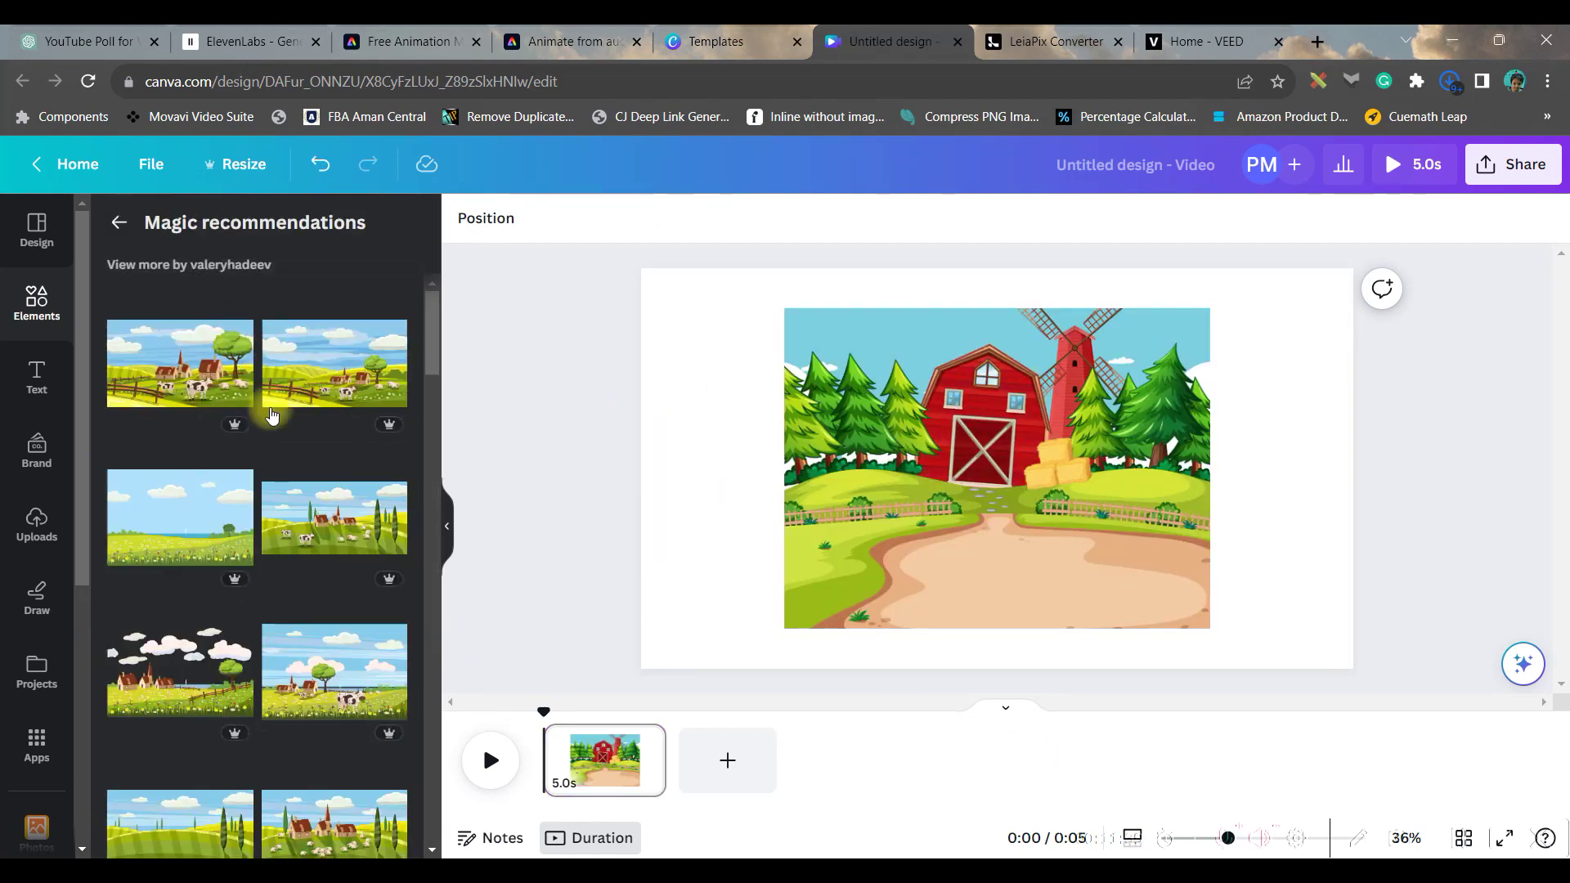
scroll(245, 638, down, 4)
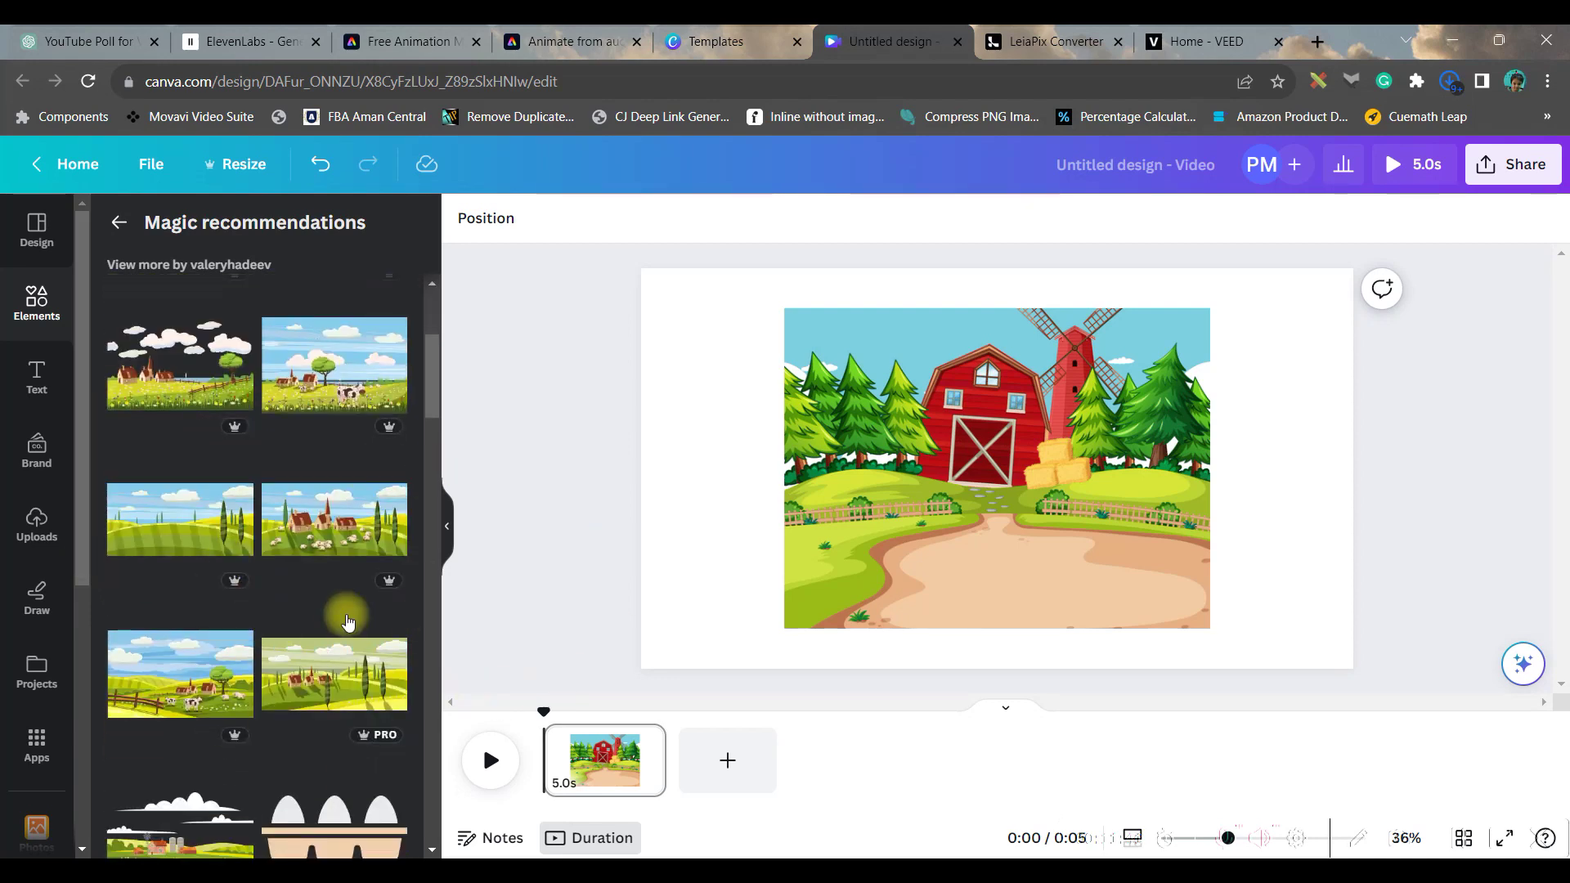
click(286, 703)
drag(1016, 449, 781, 331)
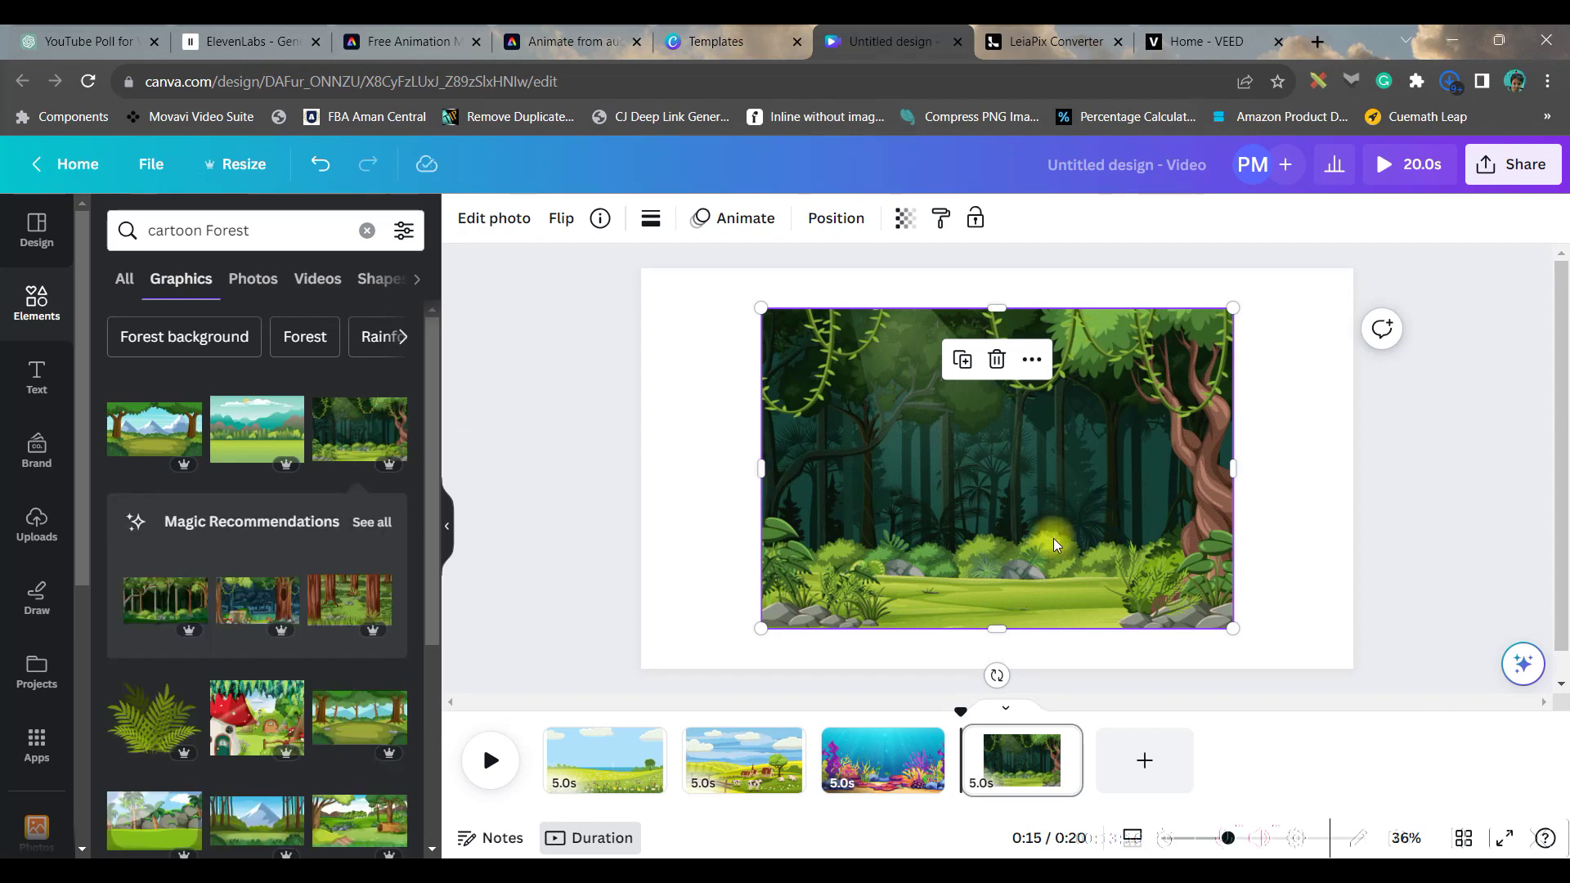
right_click(1055, 543)
click(1229, 784)
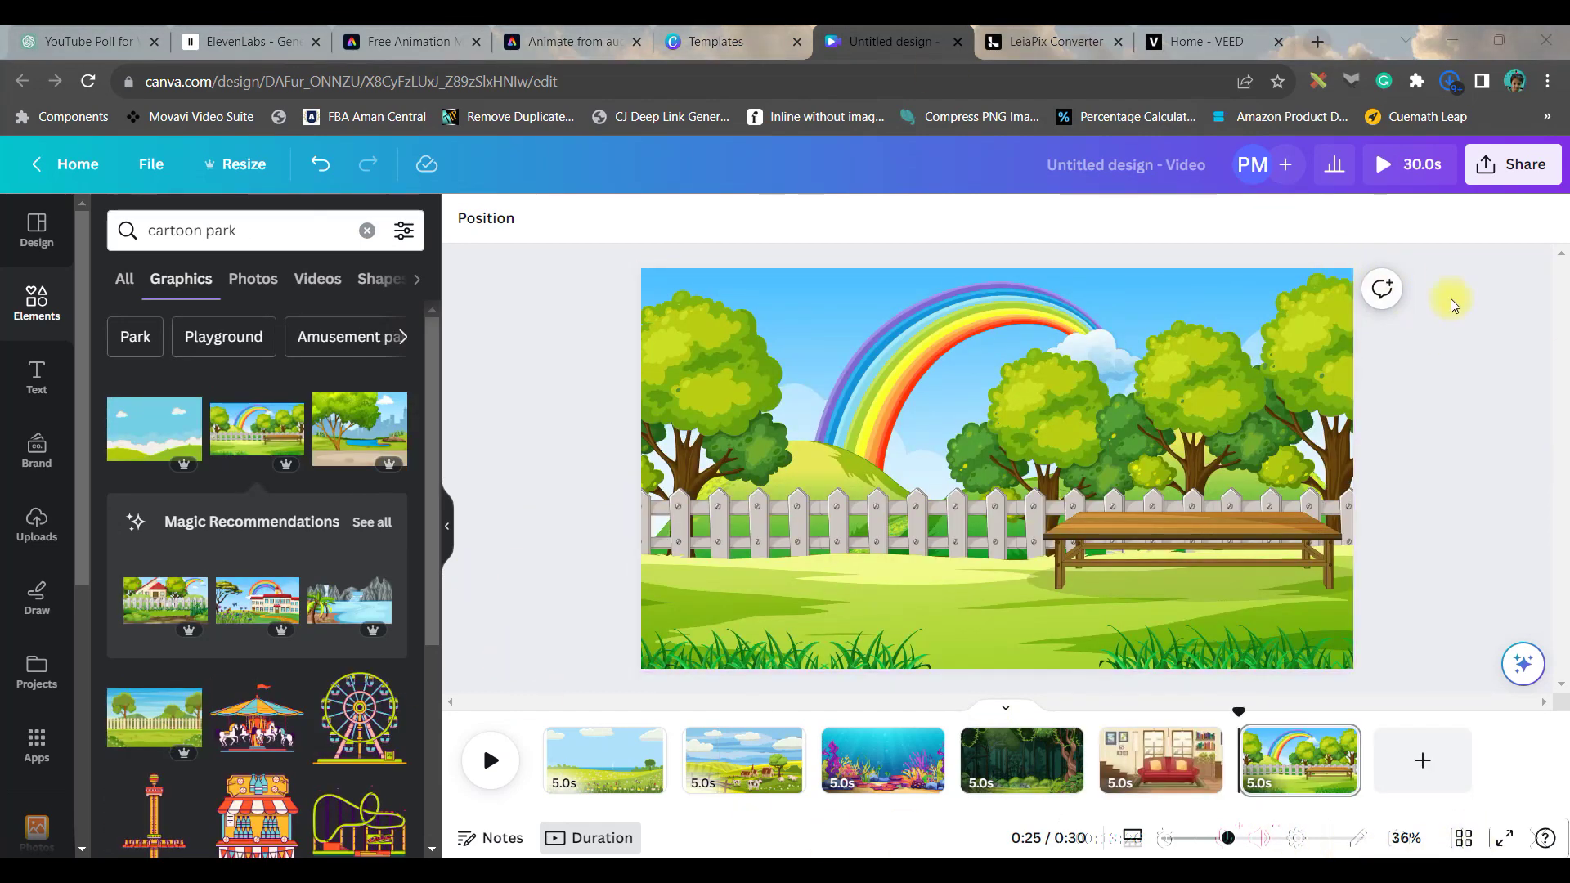
Step: Choose PNG as the download file type with all six pages selected
click(1524, 166)
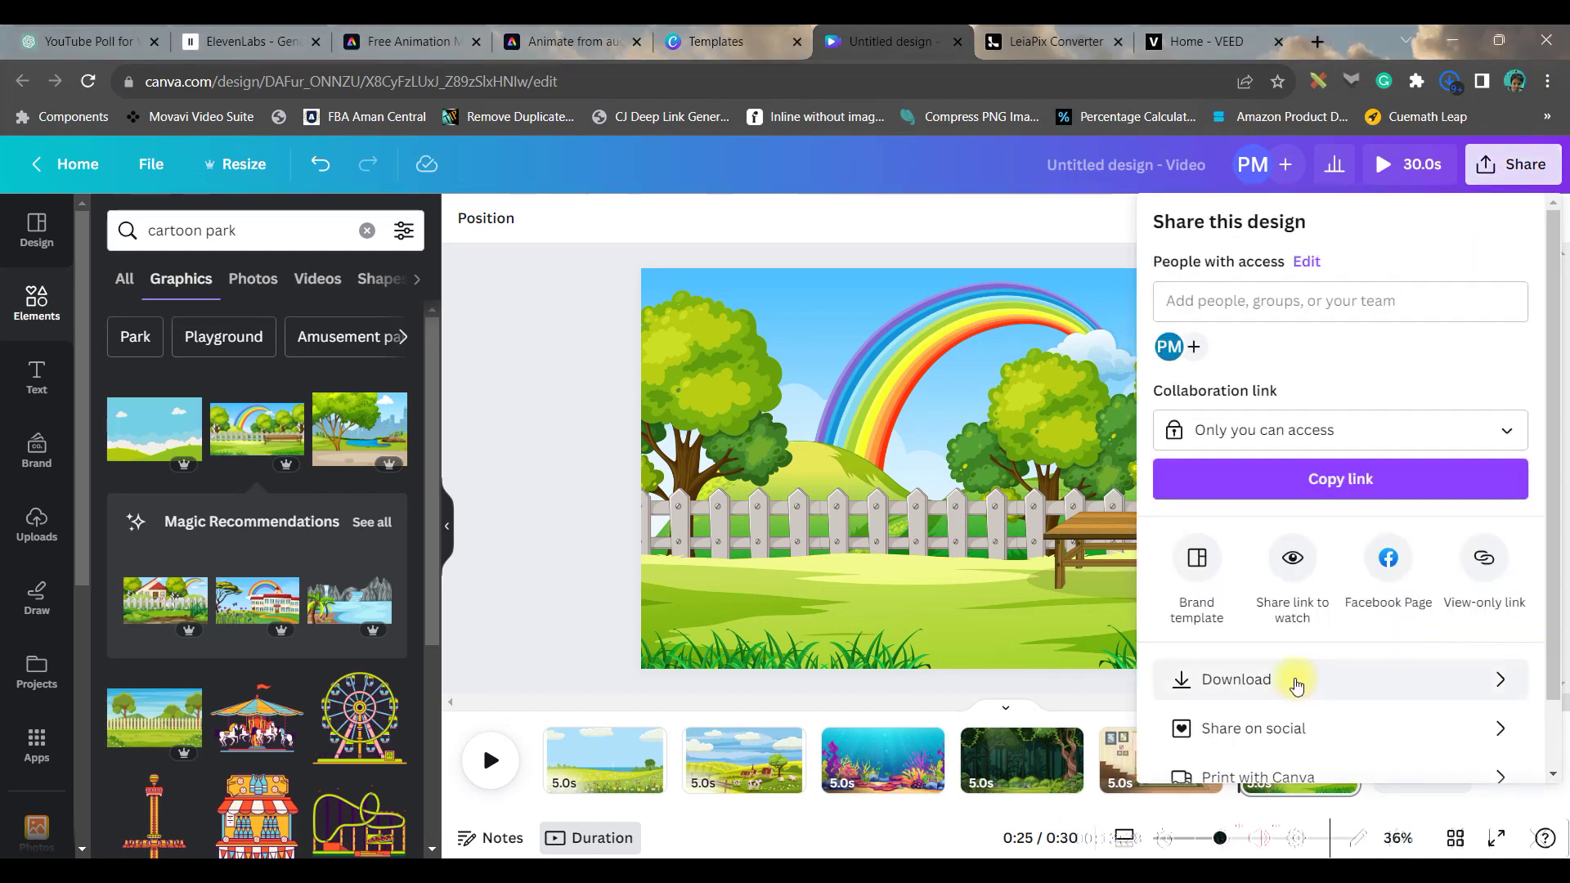
click(1279, 665)
click(1349, 308)
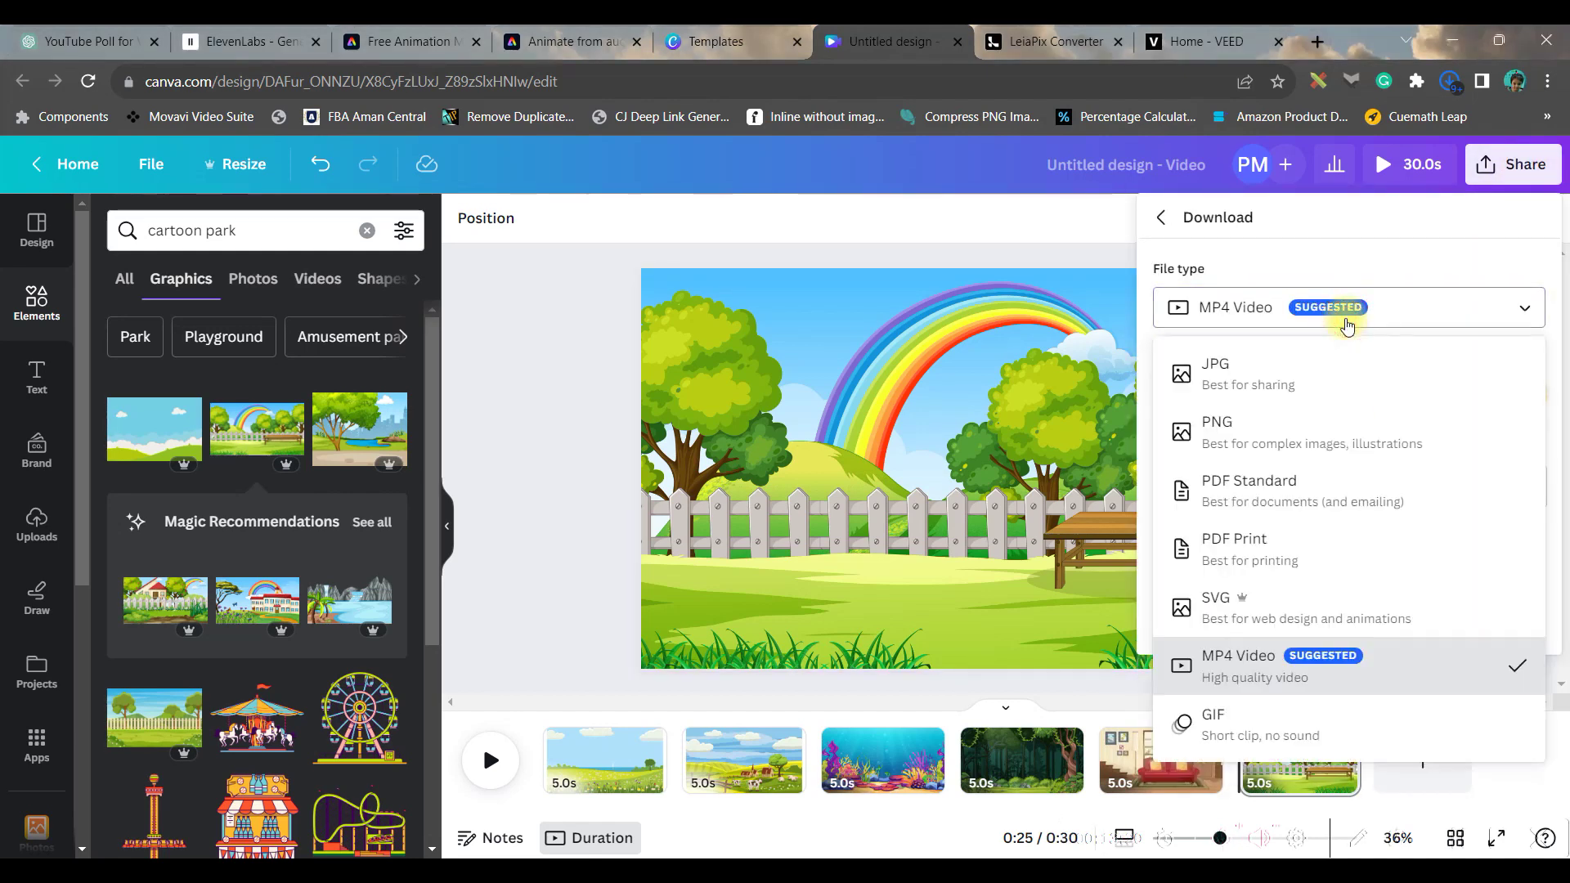
click(1297, 446)
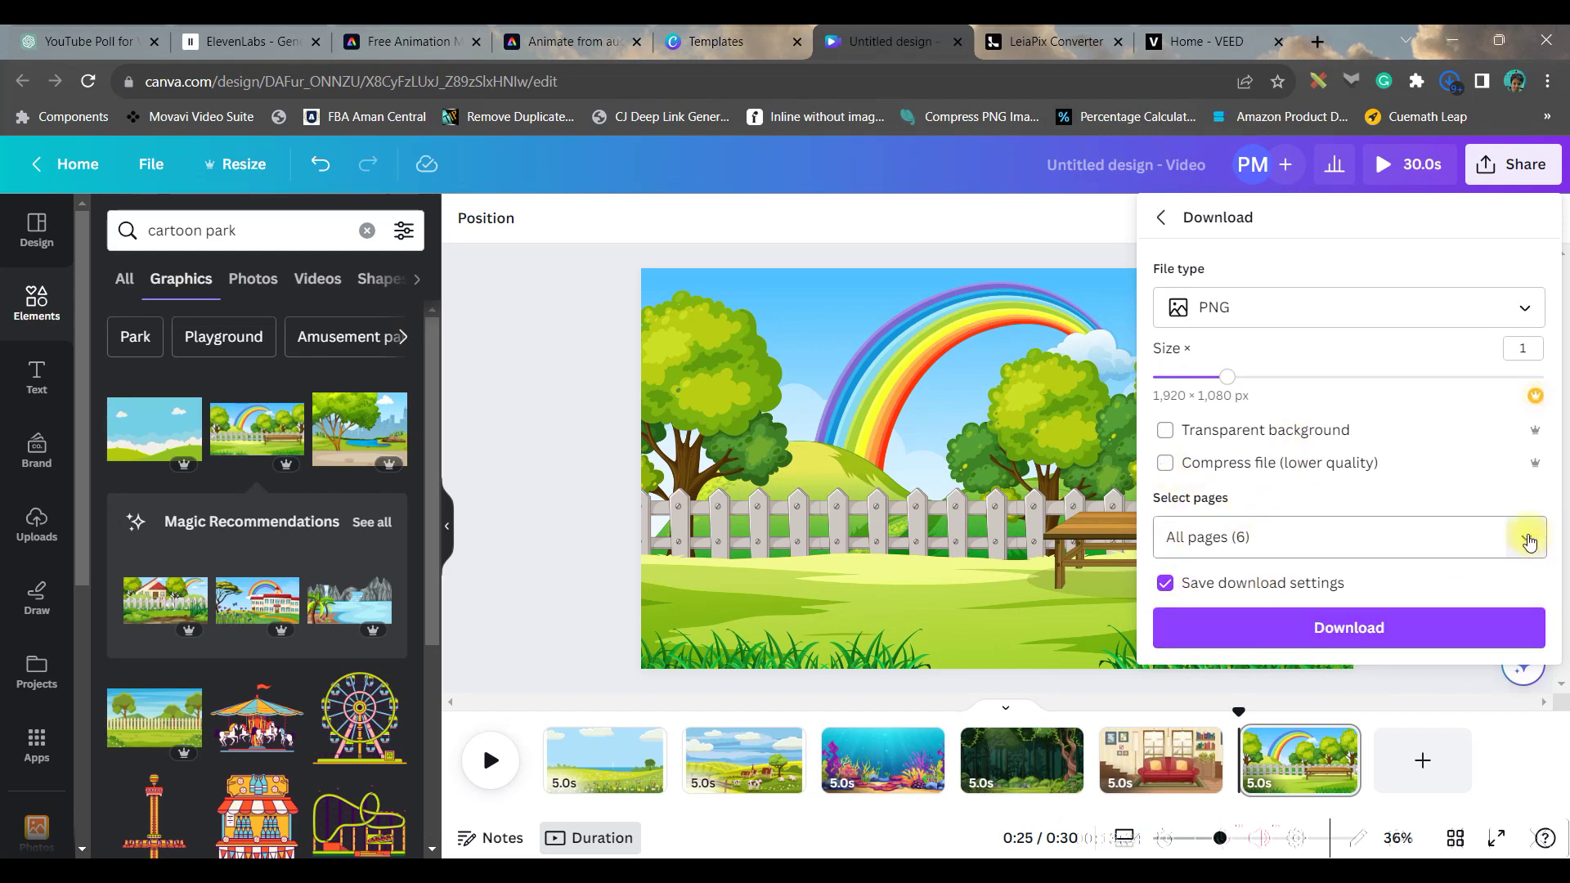
click(1528, 540)
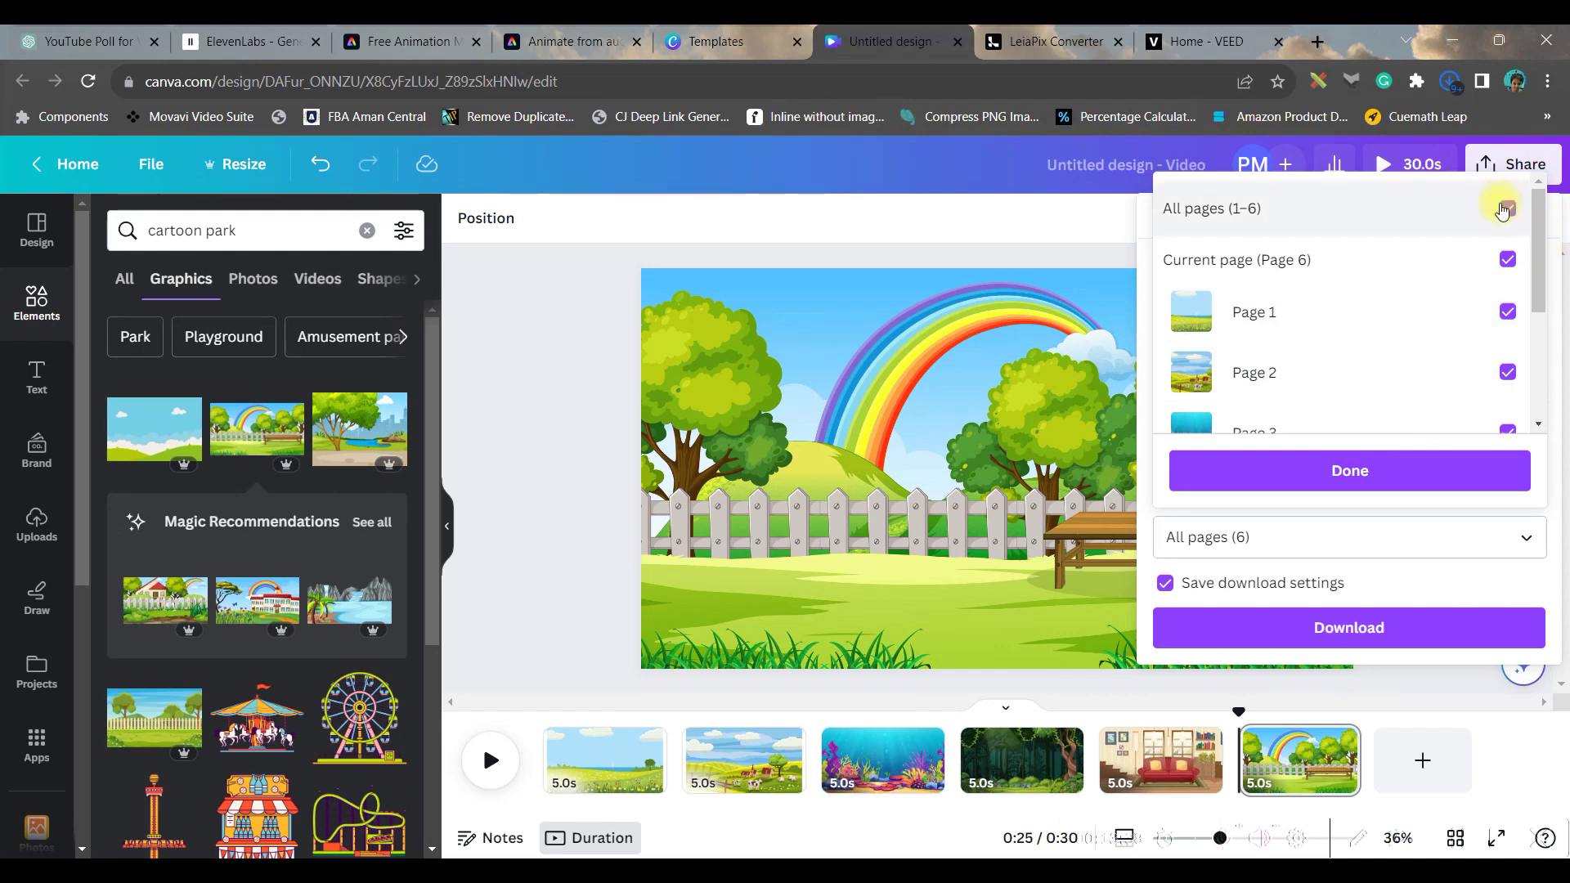
click(1504, 209)
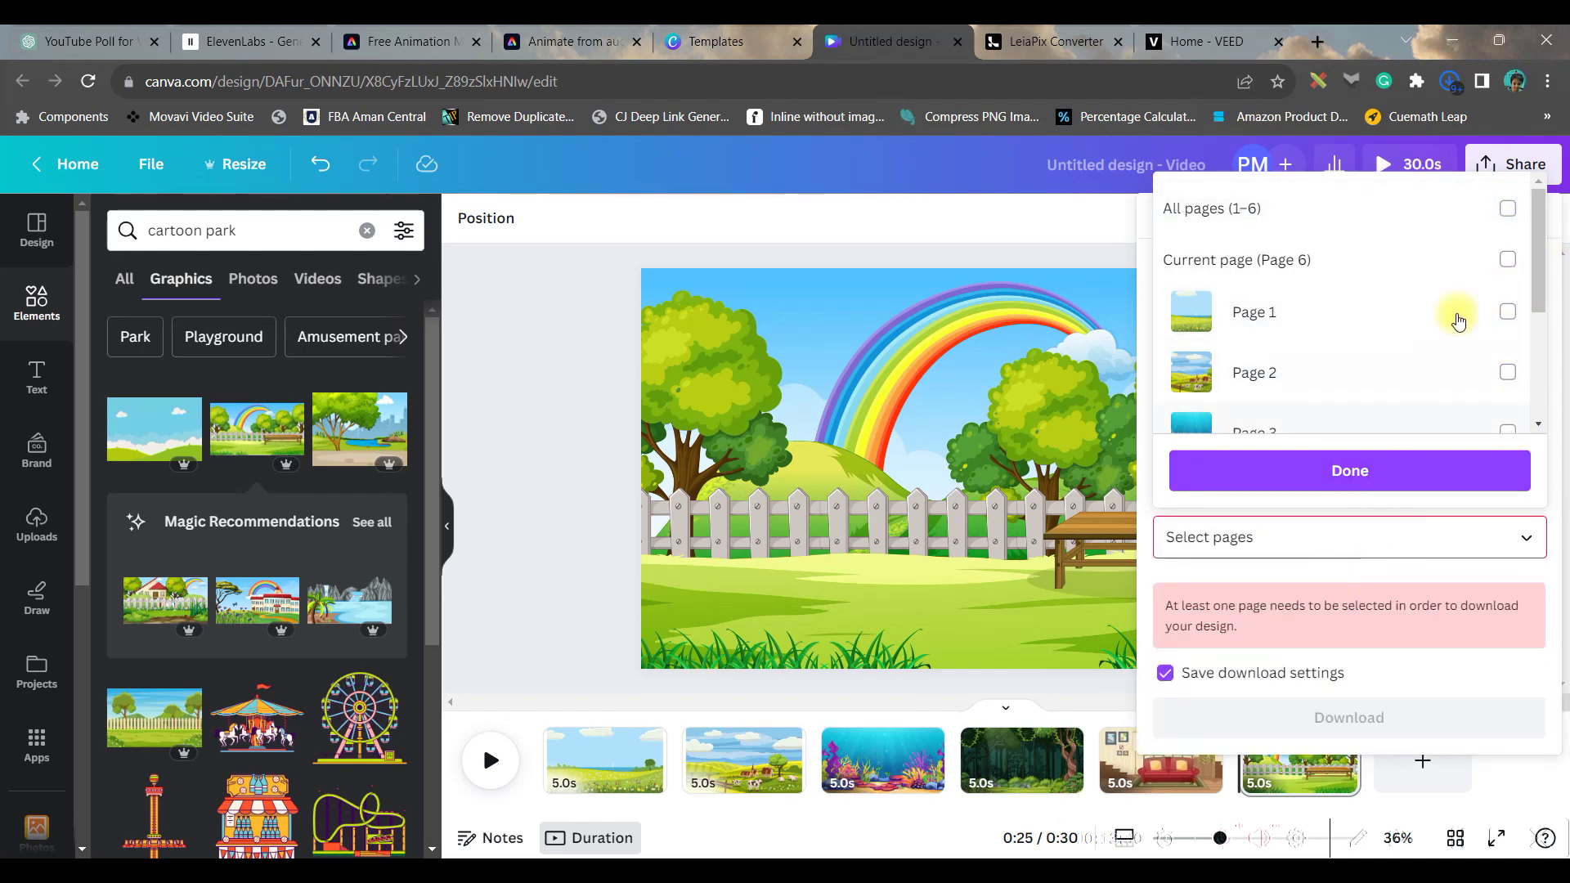
click(1509, 213)
click(1472, 473)
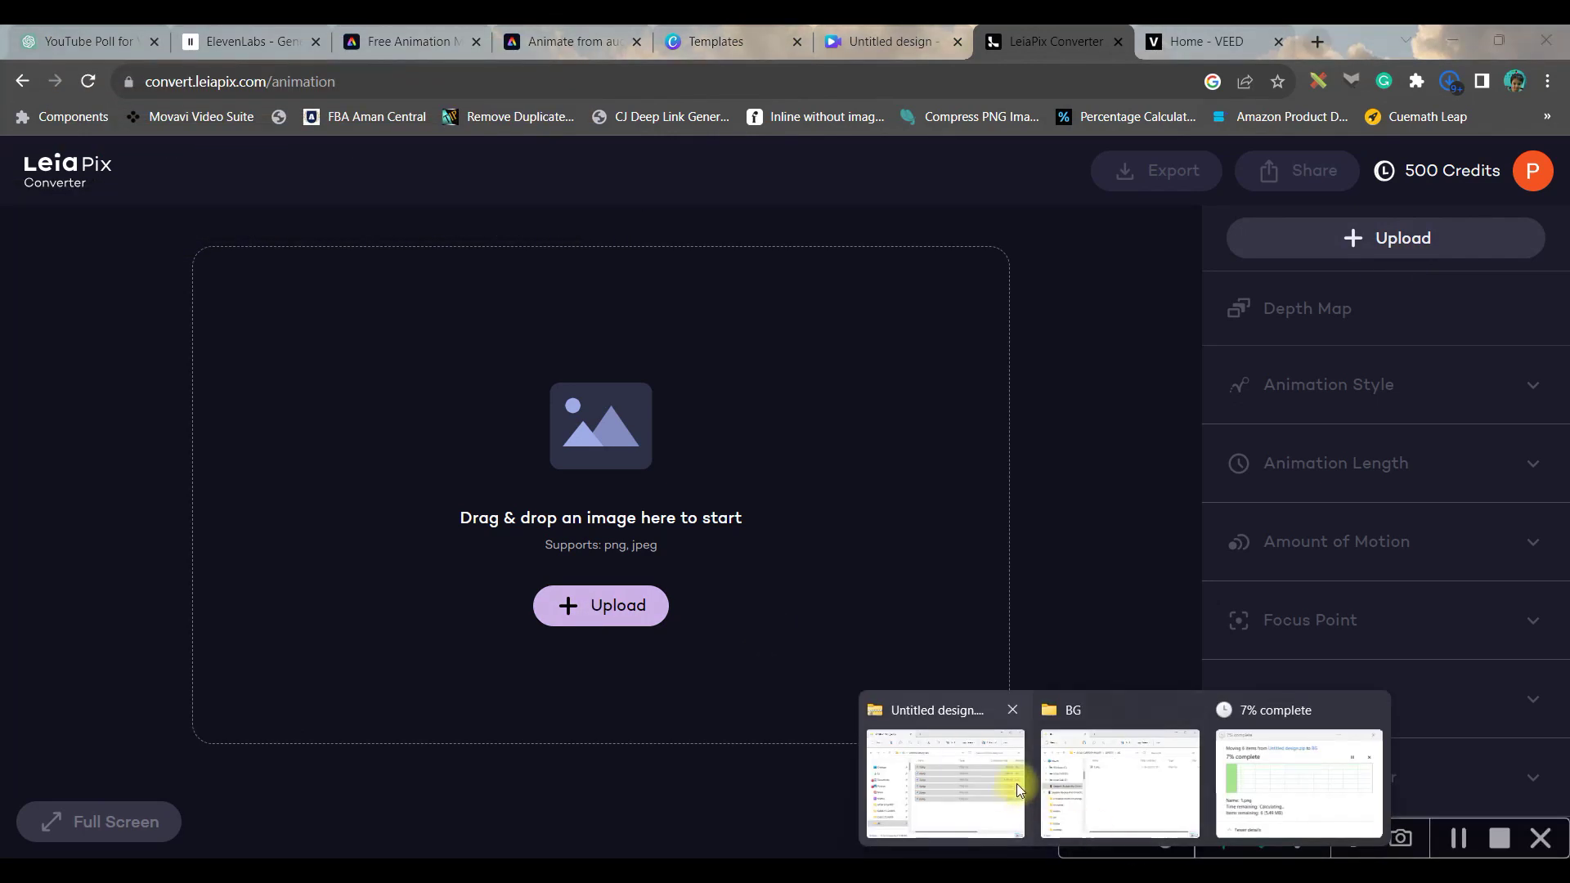
Step: Drag 1.png from the BG folder onto the LeiaPix Converter upload area
click(1120, 774)
drag(748, 336, 335, 486)
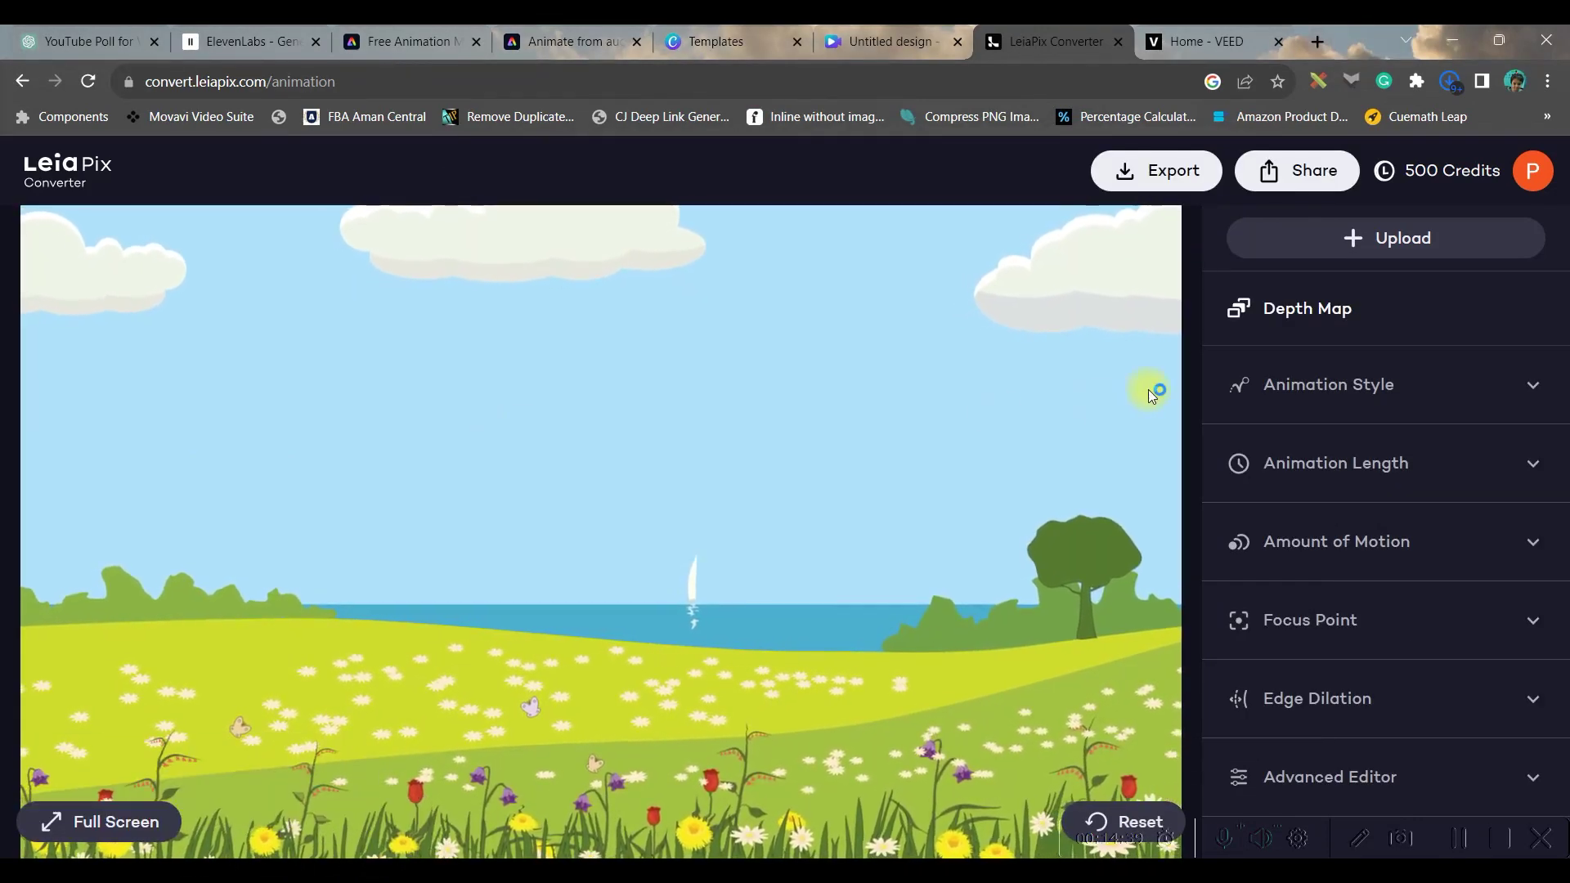
Step: Choose the Perspective animation style after trying Horizontal and Wide Circle
click(1324, 385)
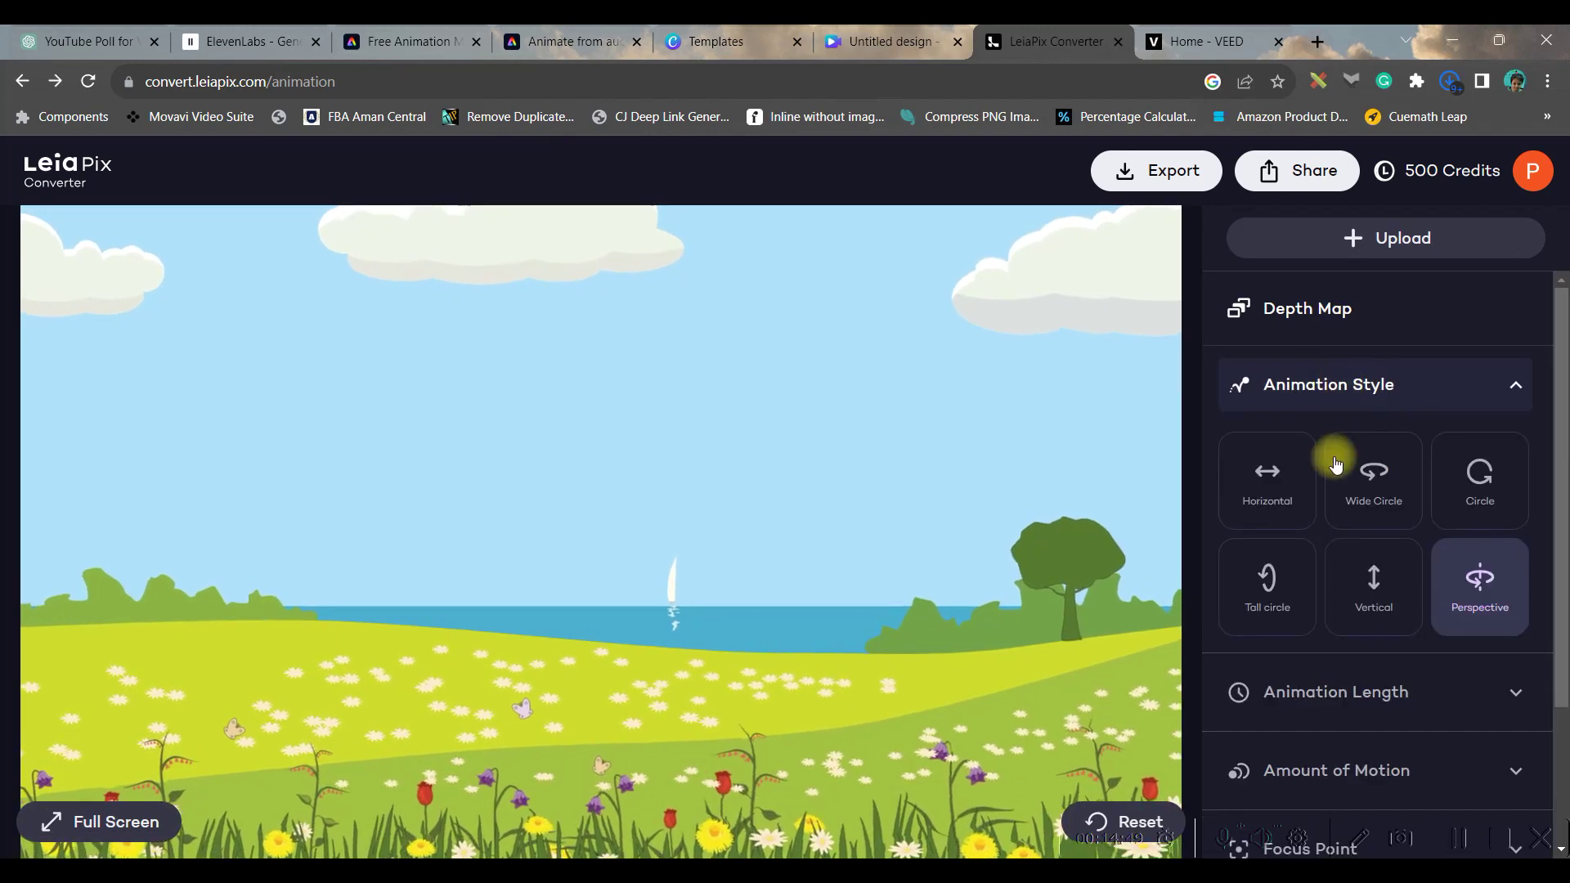
click(1263, 486)
click(1353, 495)
click(1481, 584)
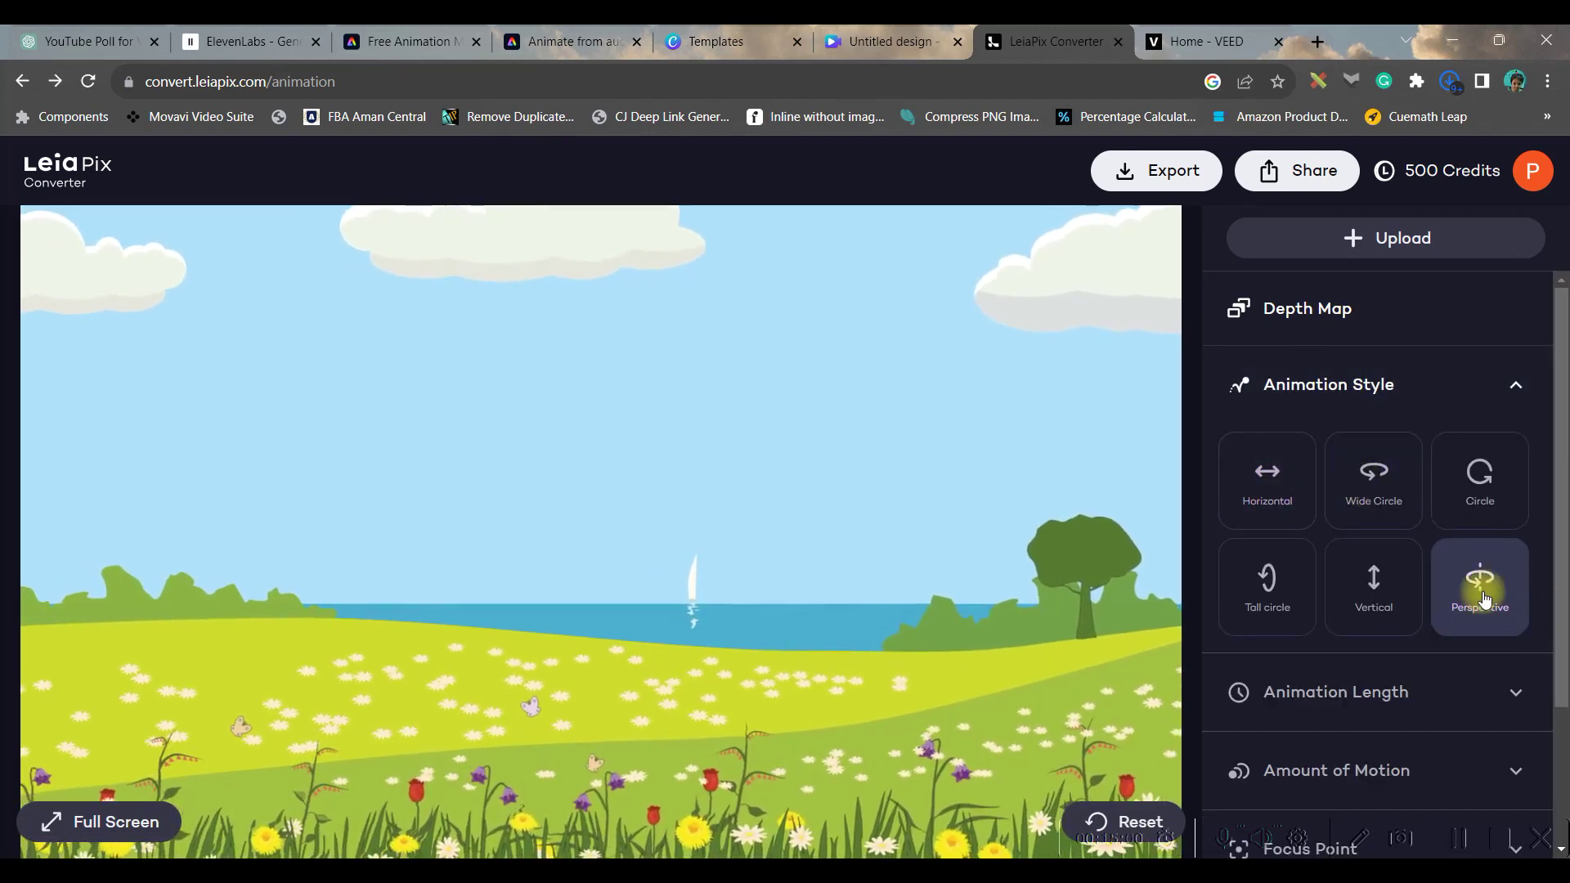
Step: Raise Animation Length and Amount of Motion to the fourth stop, then export as MP4
click(1363, 692)
drag(1378, 749, 1446, 753)
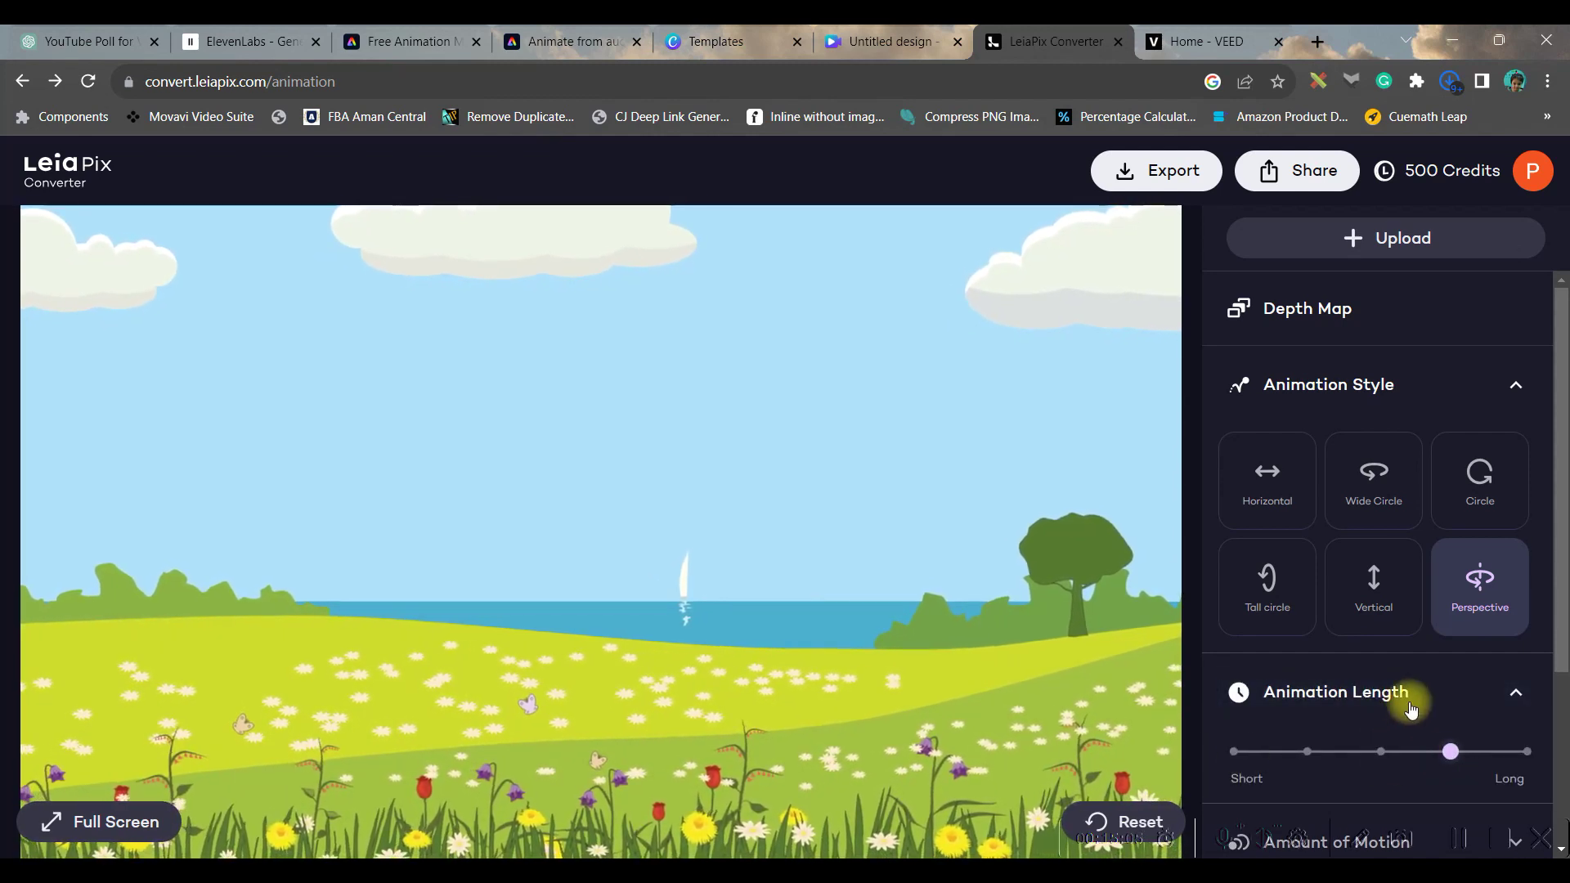
scroll(1419, 687, down, 3)
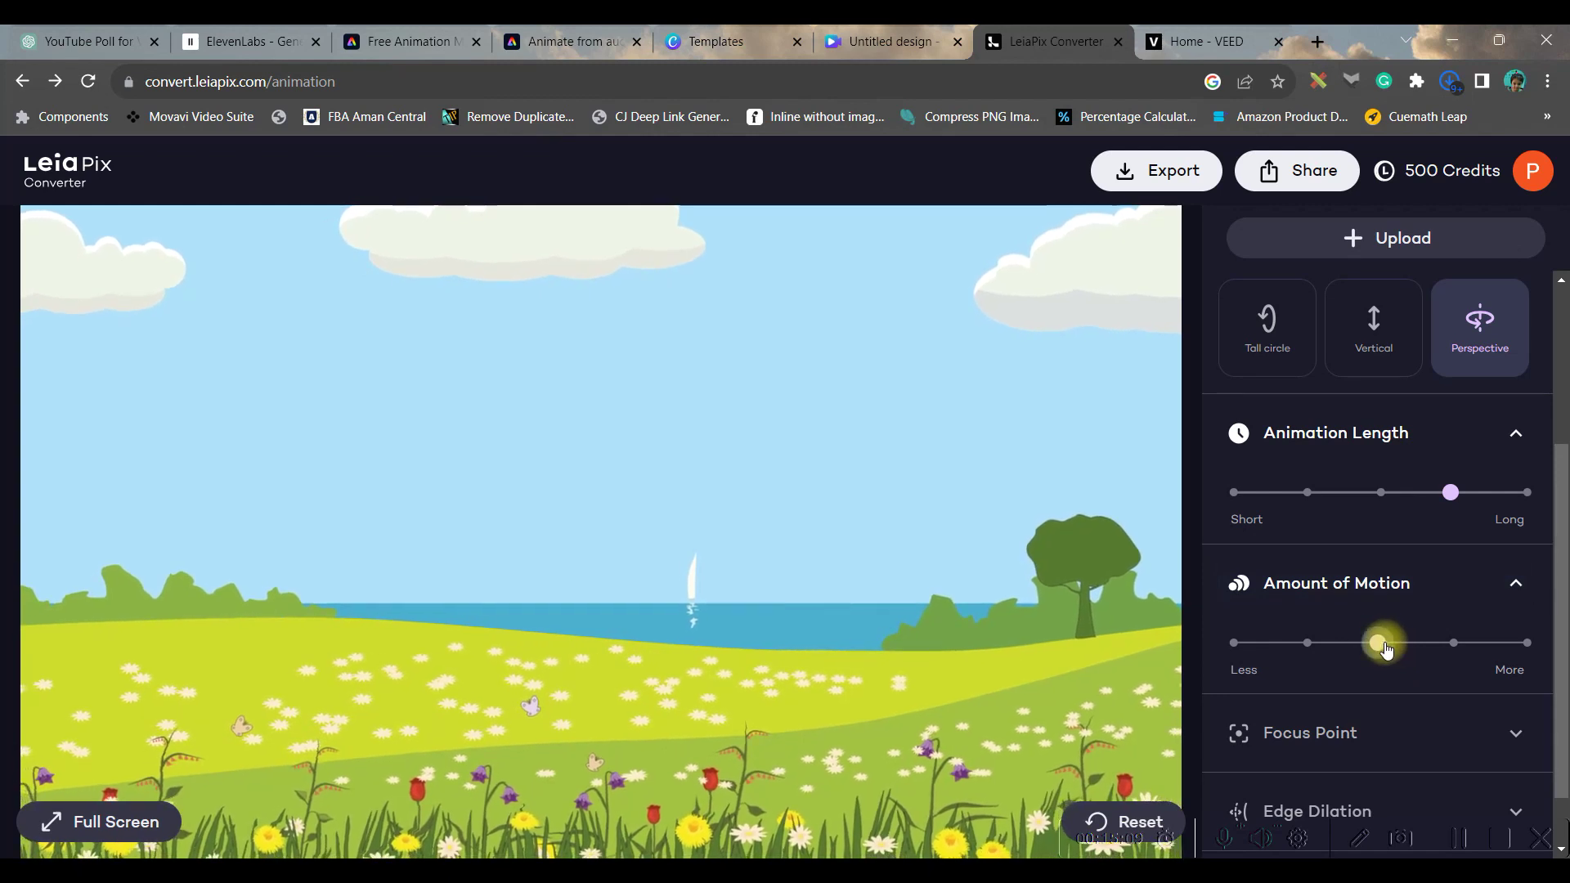
drag(1386, 650, 1462, 650)
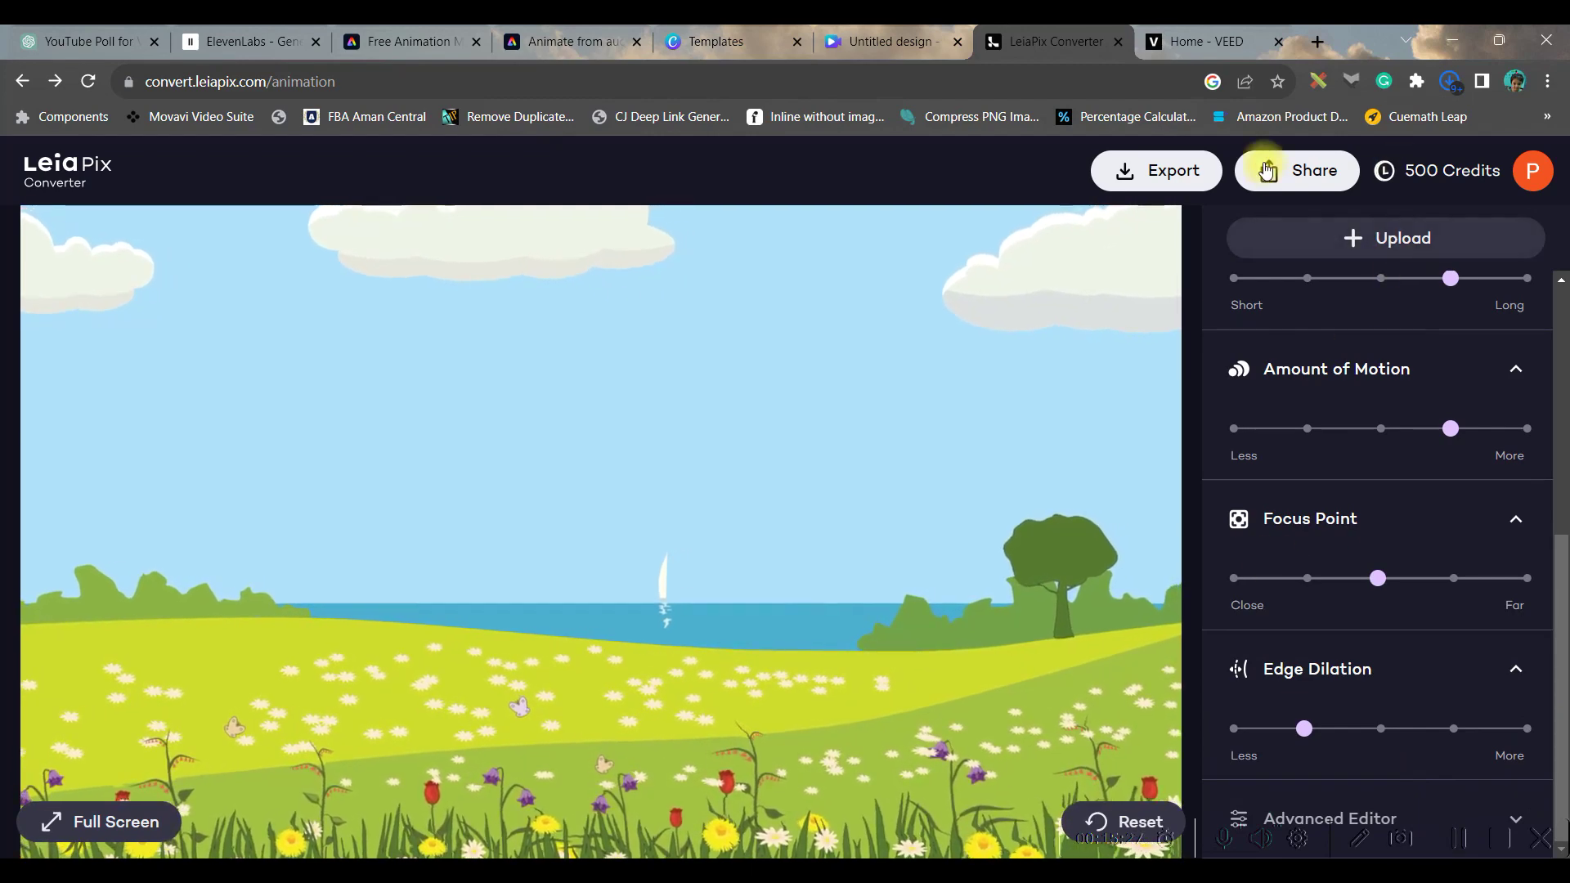
click(1177, 177)
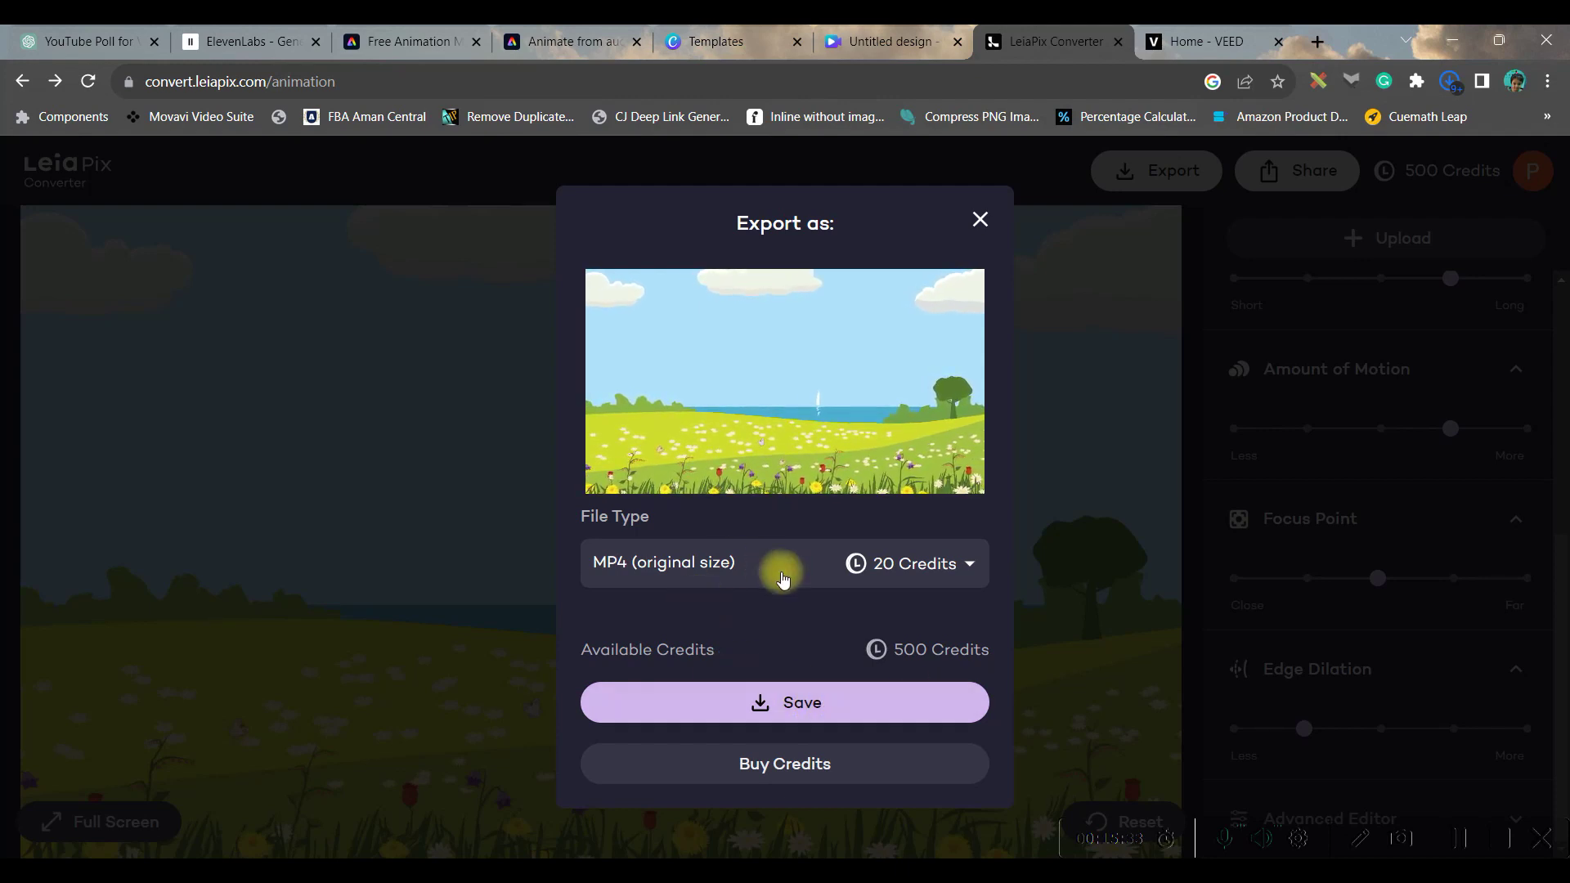
click(775, 704)
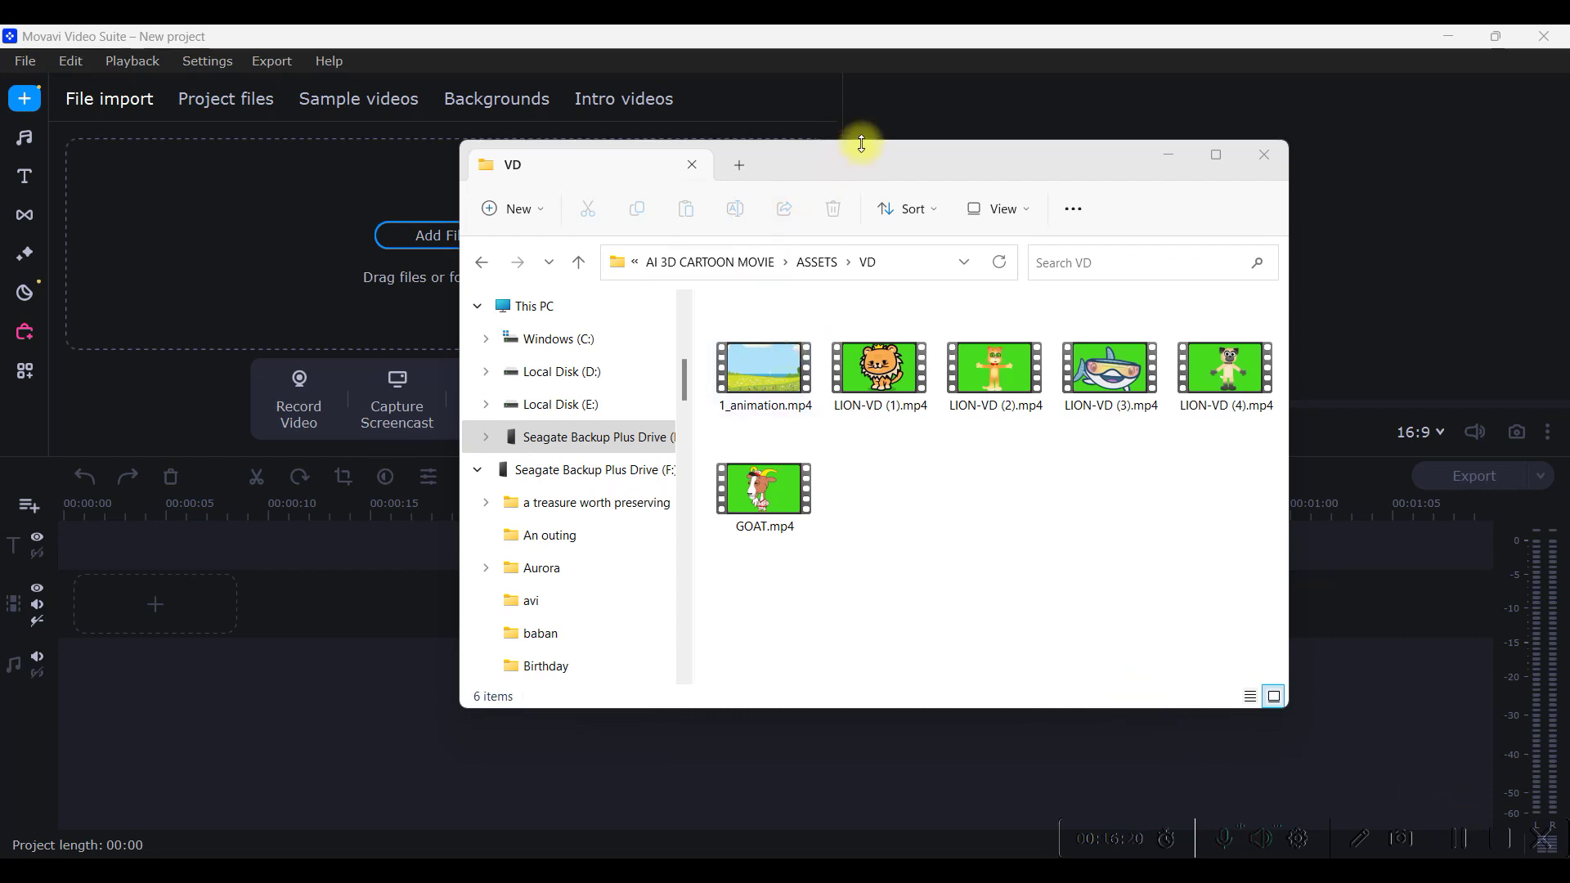
Step: Import 1_animation.mp4 and GOAT.mp4 from the folder into Project files
drag(855, 141, 1184, 160)
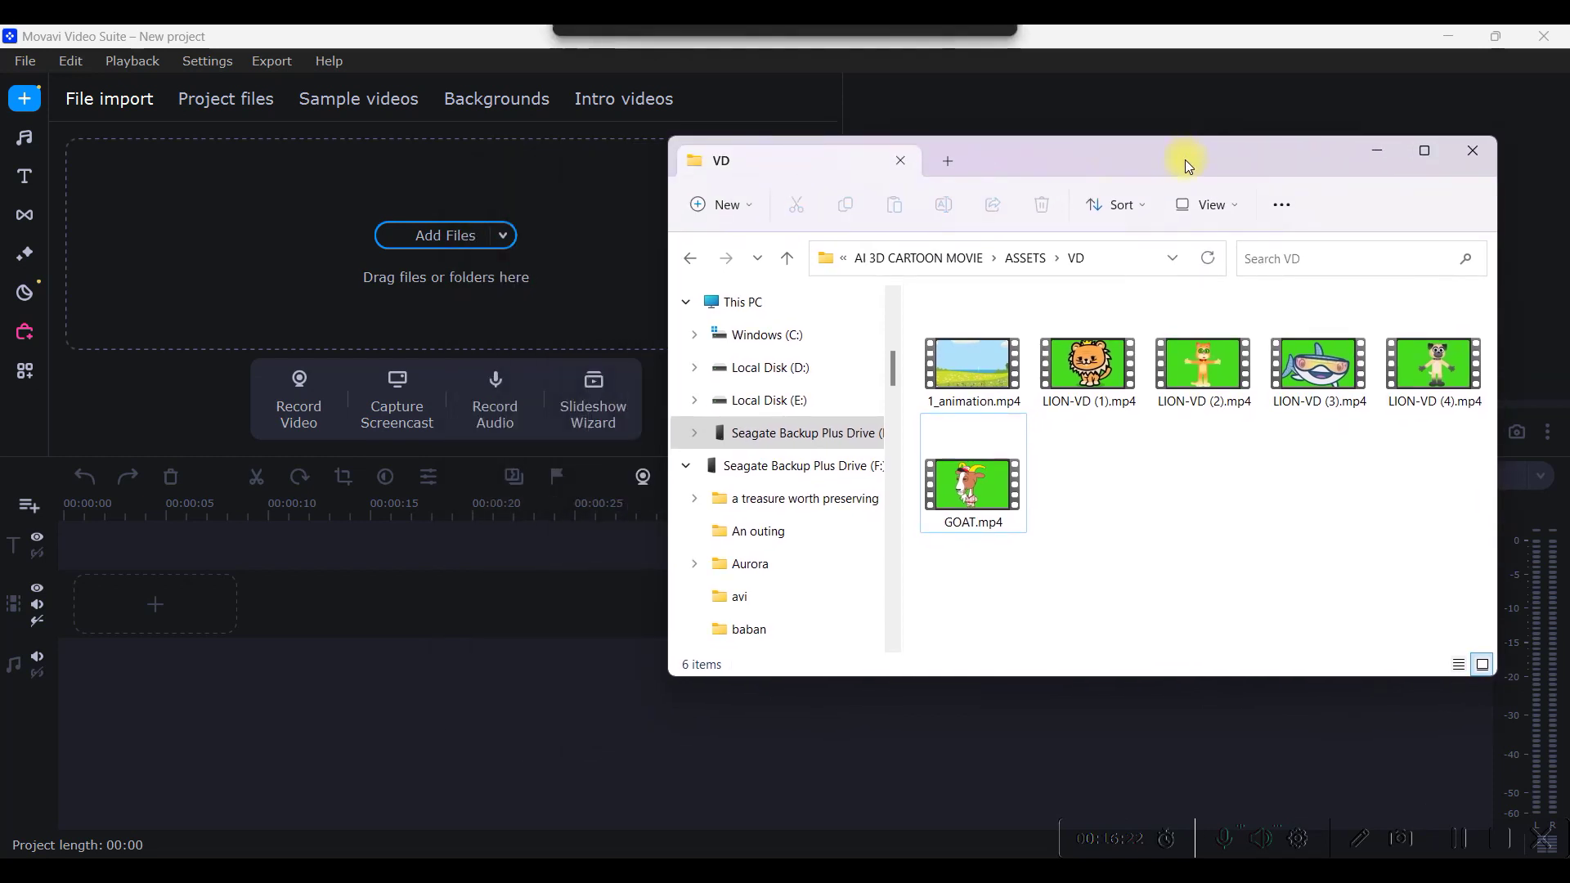
drag(969, 380, 219, 311)
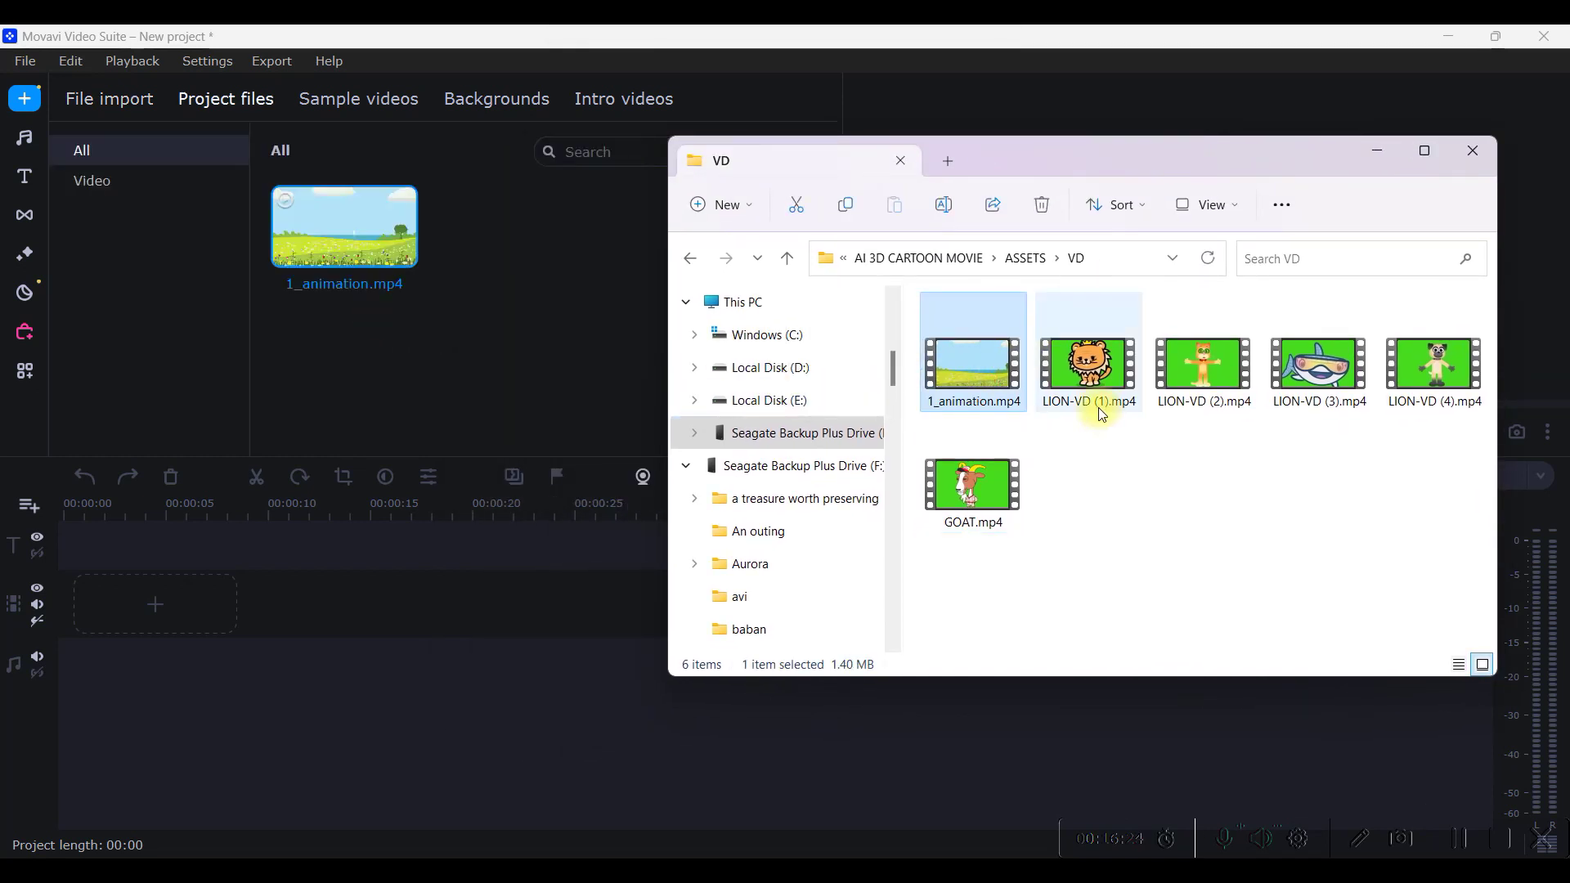
drag(992, 499, 517, 260)
click(1378, 149)
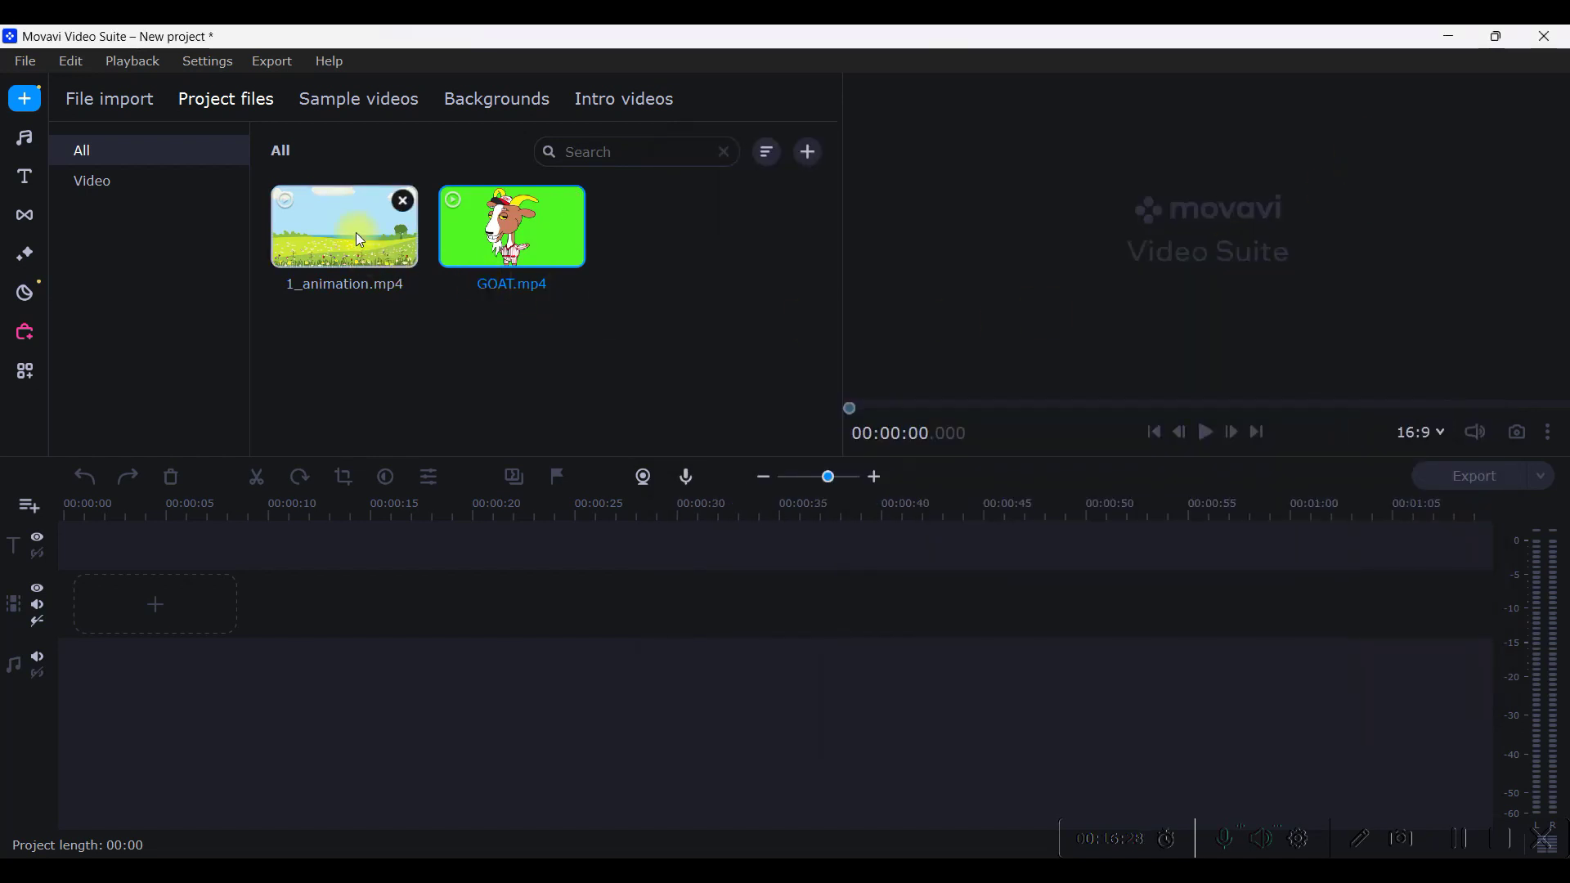
Step: Place GOAT.mp4 at 0:00 on the timeline directly above the meadow clip
drag(356, 232, 52, 587)
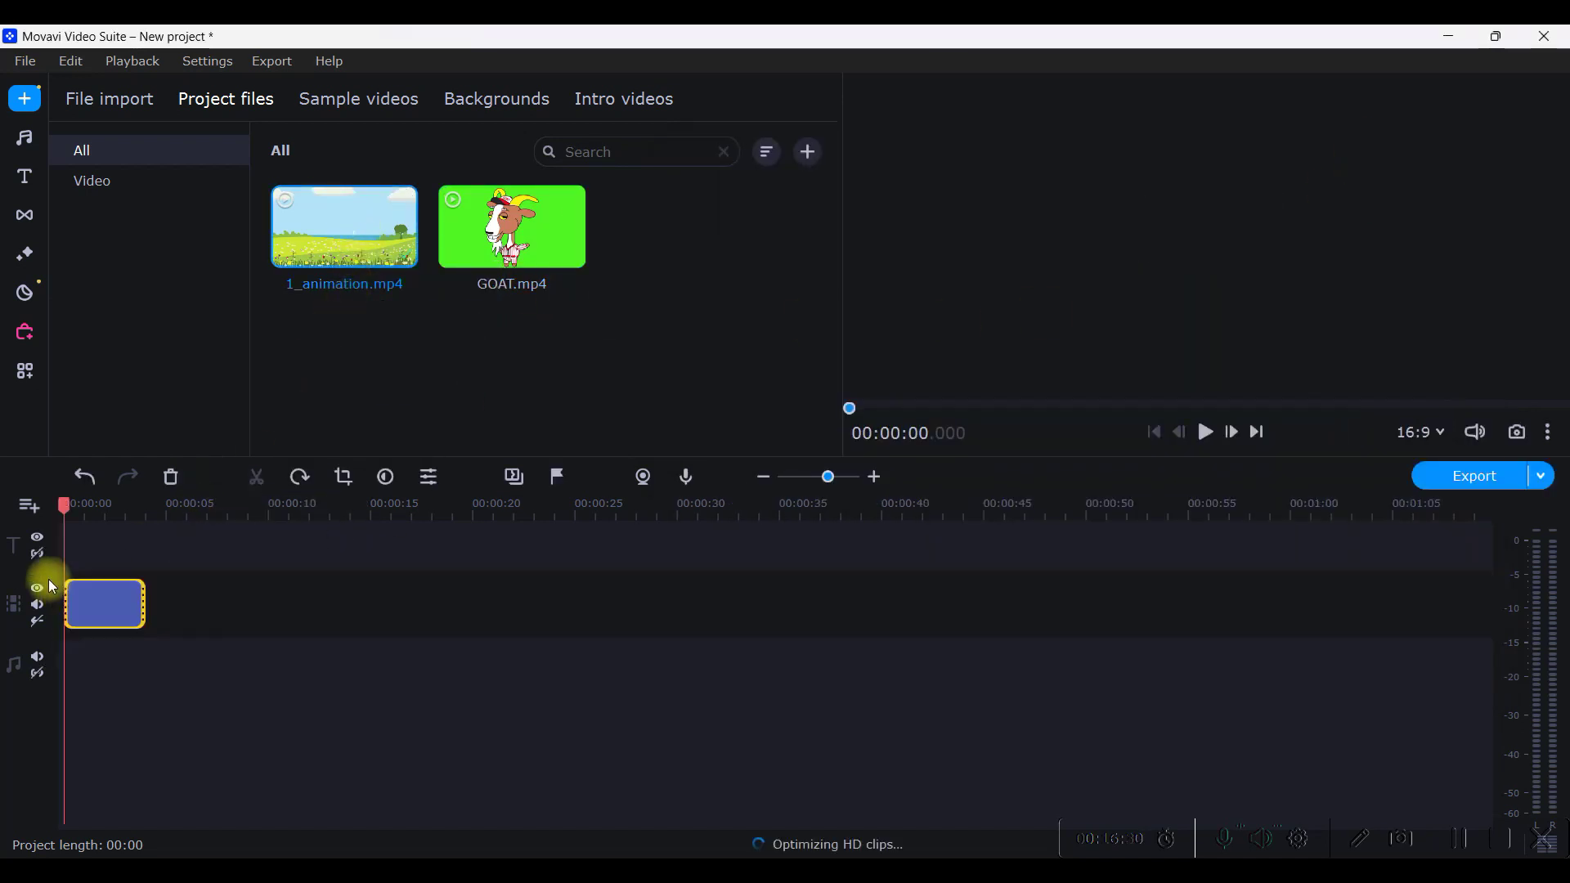
drag(478, 270, 53, 503)
drag(668, 614, 103, 714)
drag(247, 644, 192, 604)
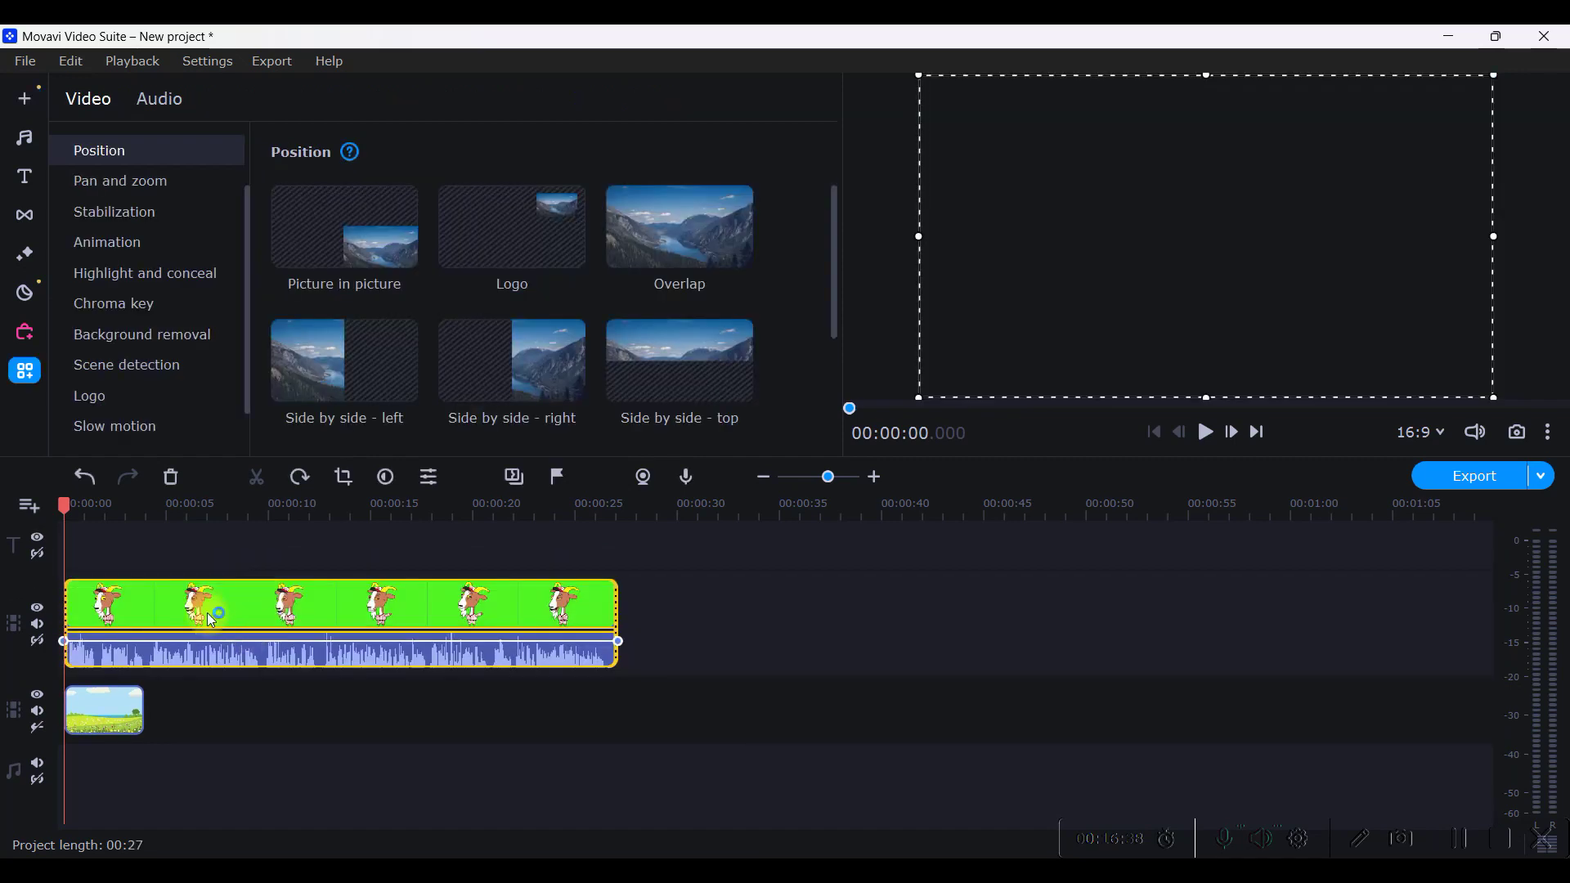
click(135, 716)
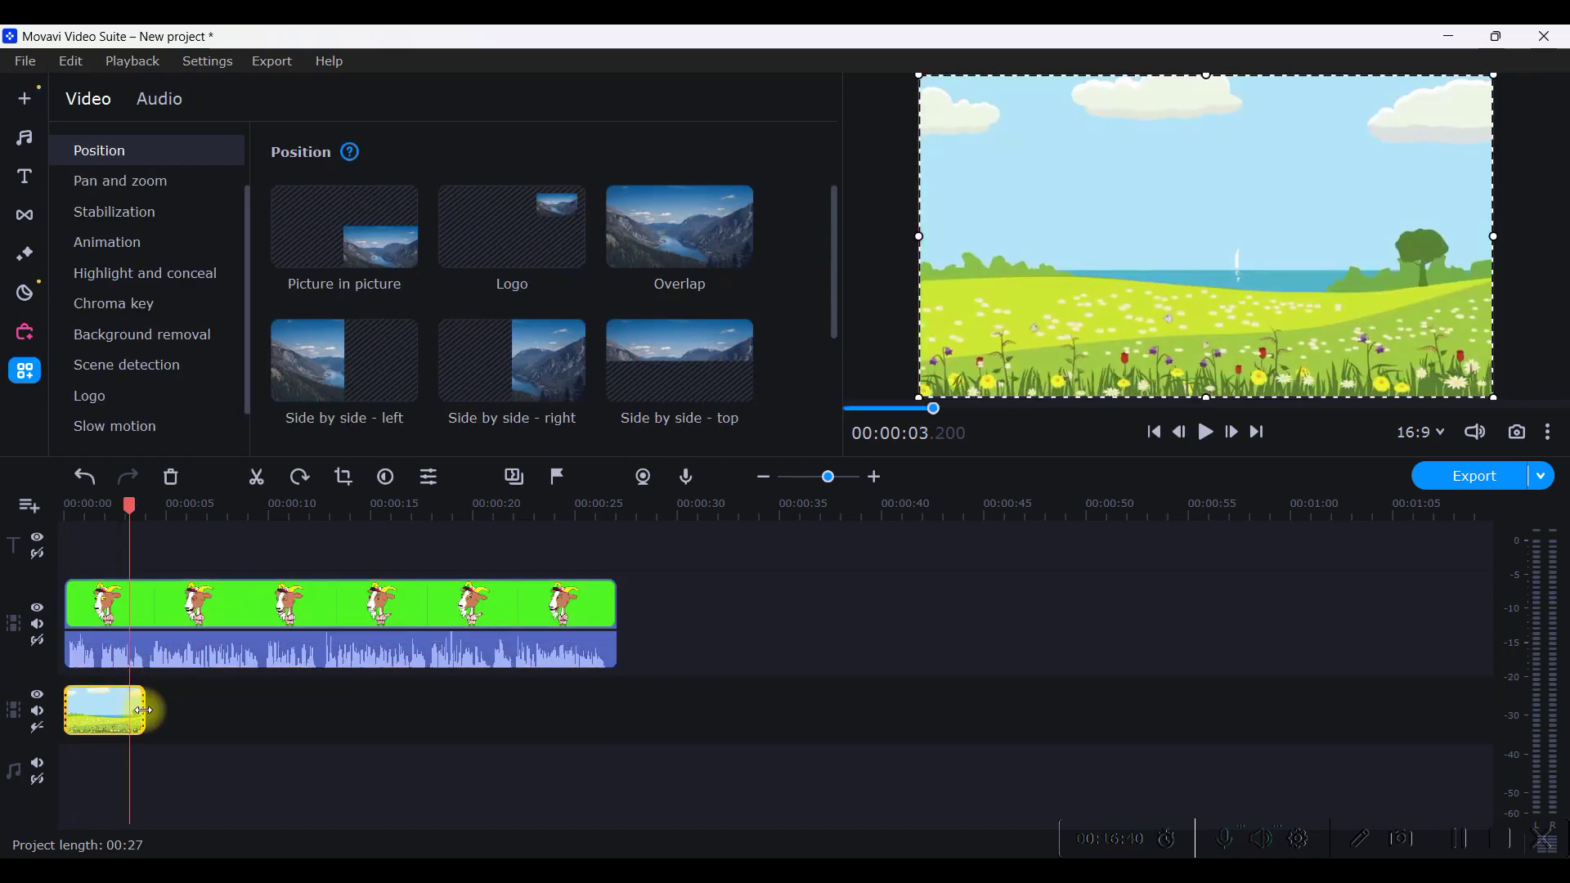
click(154, 708)
click(102, 700)
Step: Clone the meadow clip, chain copies end to end, and stretch the last to the goat's end
right_click(104, 696)
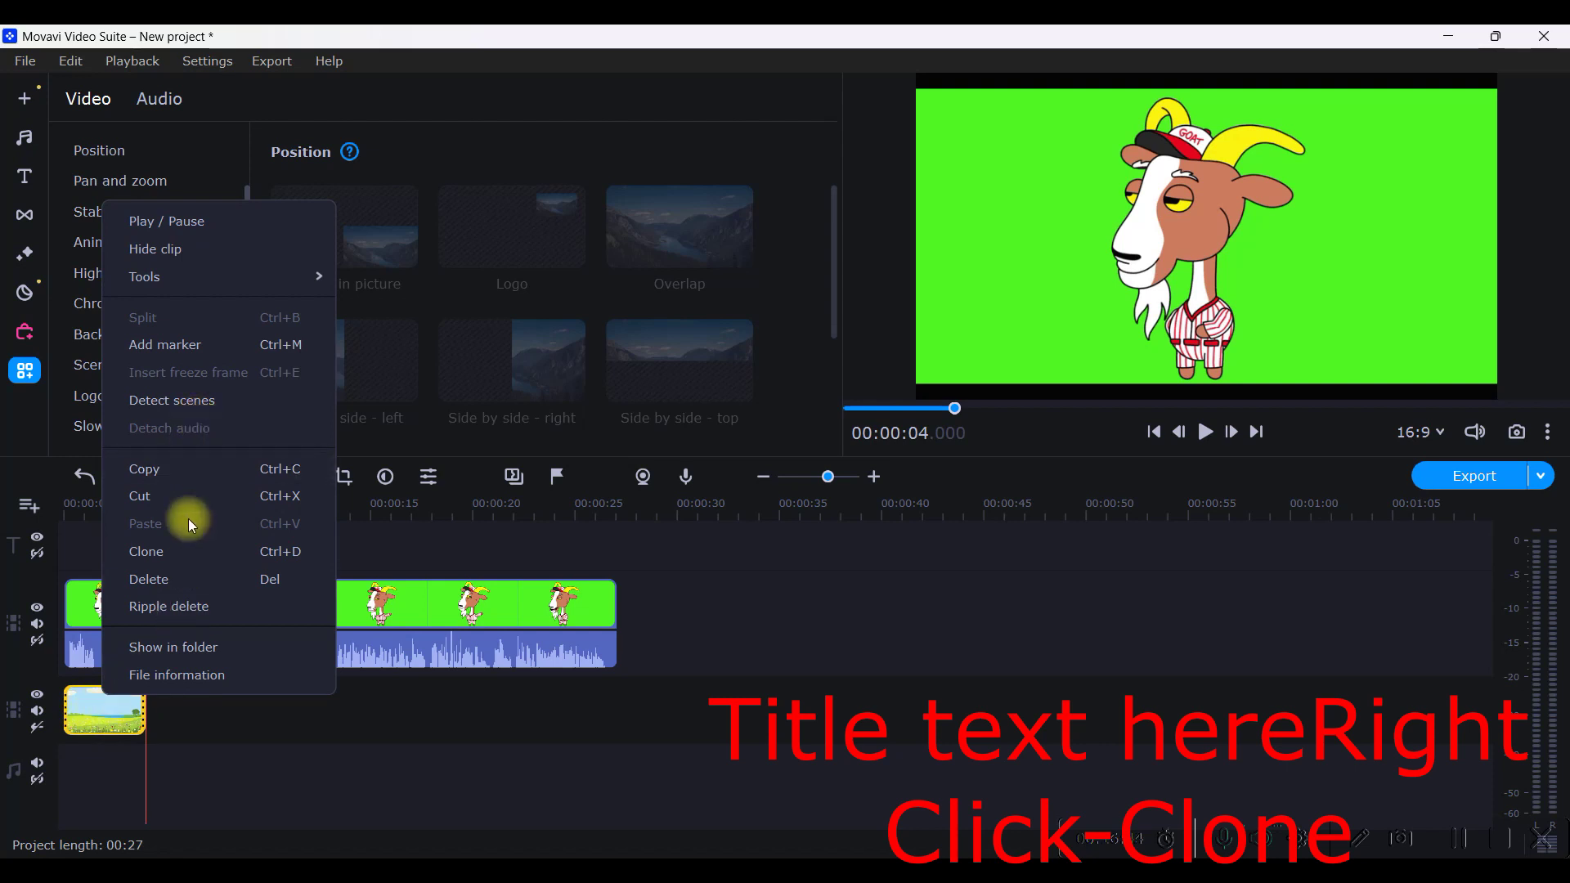
click(168, 552)
drag(123, 739, 201, 669)
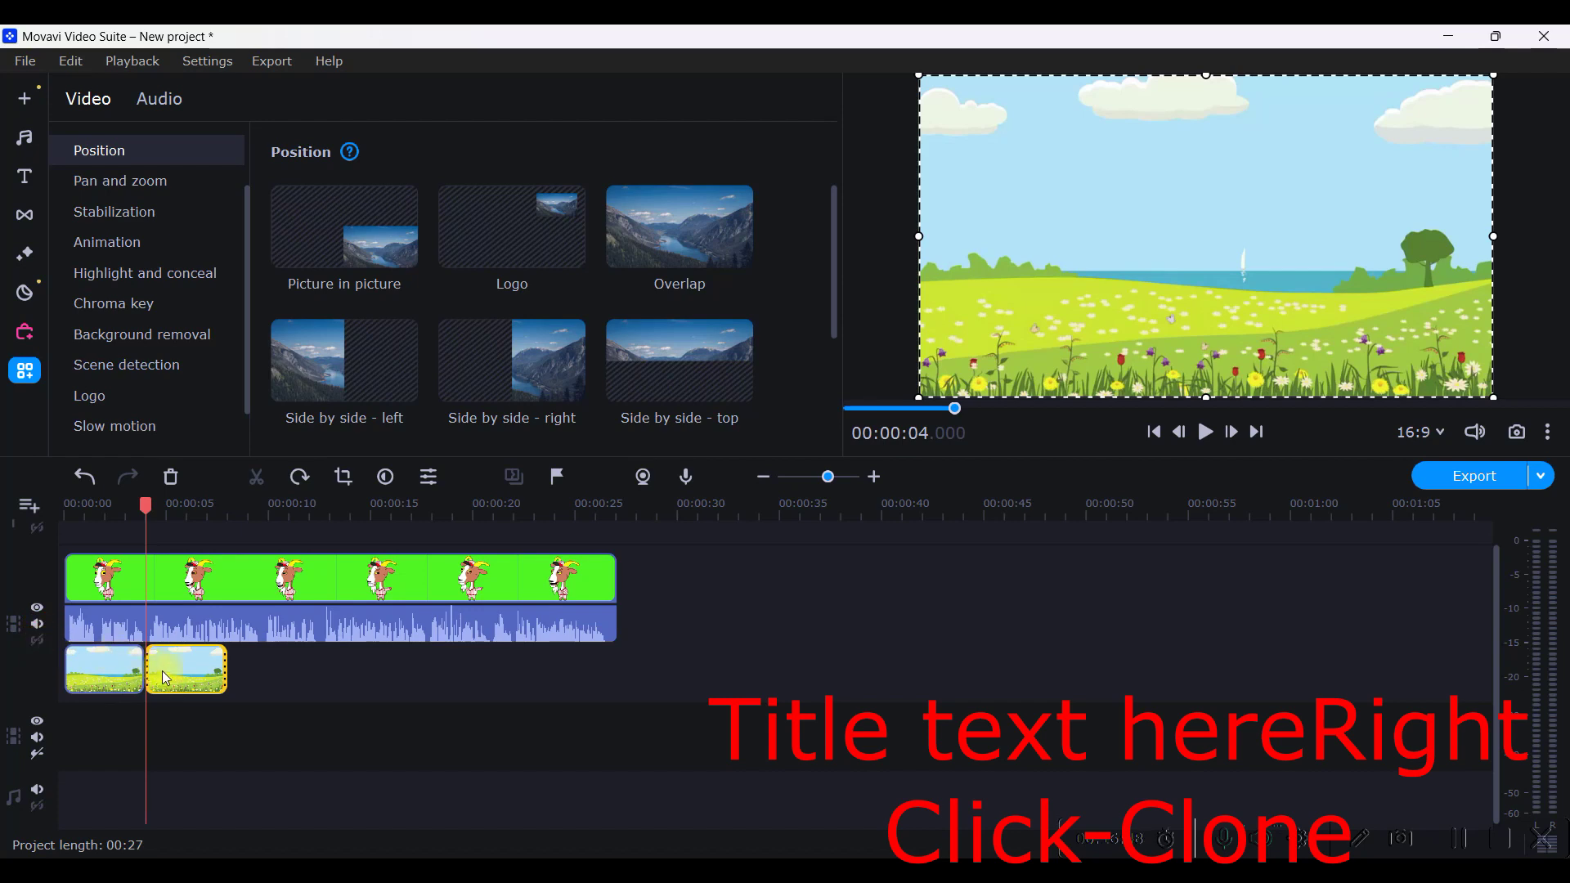
right_click(196, 670)
click(235, 564)
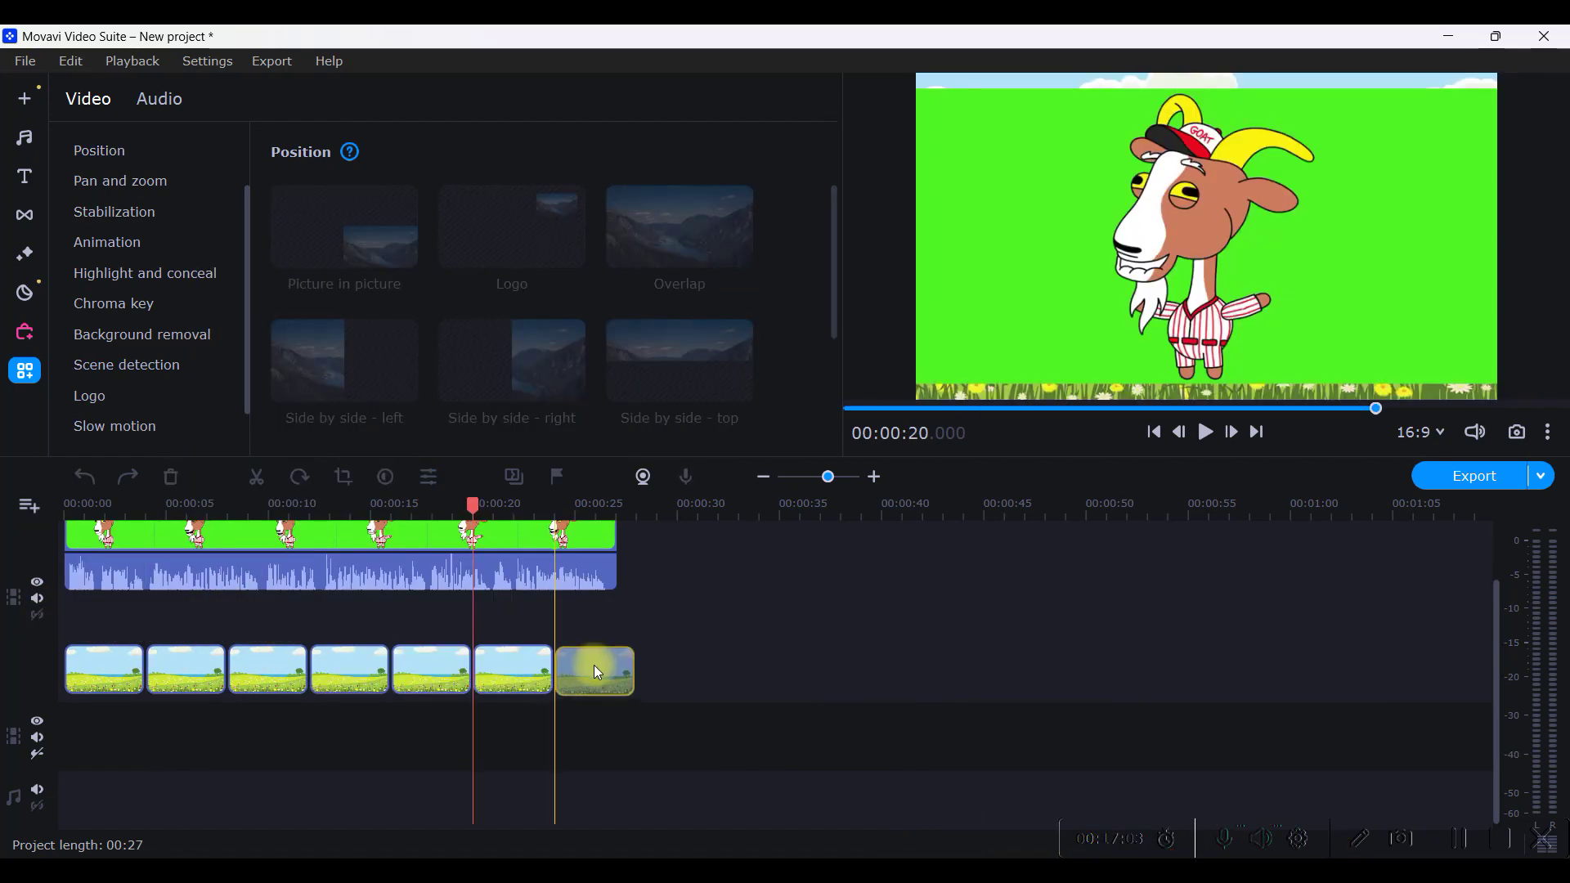
mouse_move(594, 665)
mouse_down()
mouse_move(636, 664)
mouse_move(598, 665)
mouse_move(616, 666)
mouse_up()
click(358, 582)
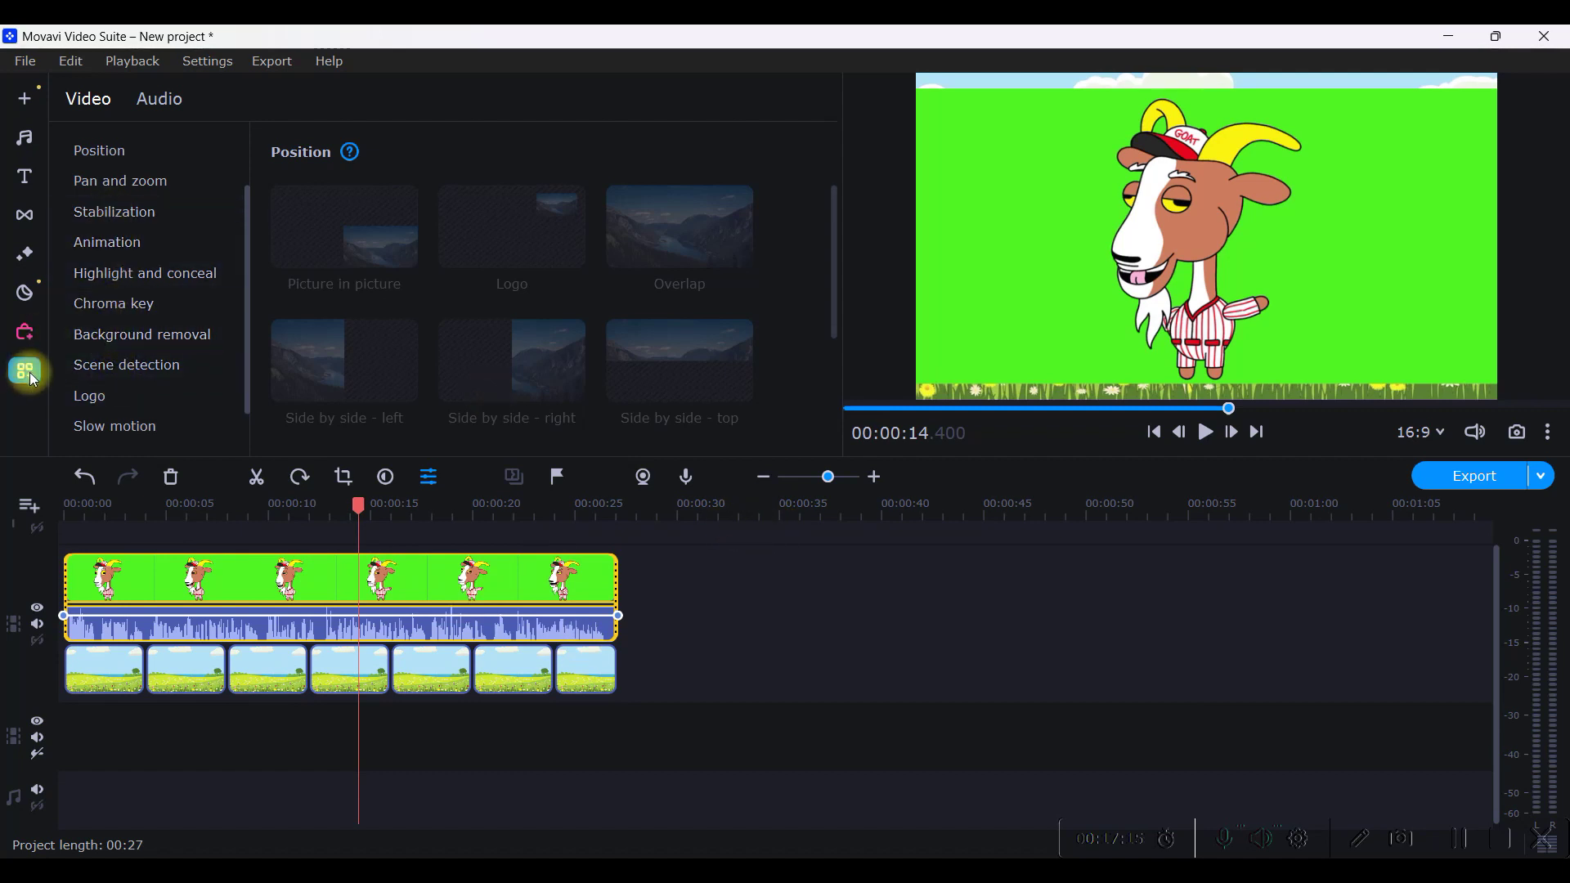
Step: Apply Chroma key to the goat clip, picking its green background at tolerance 80
click(116, 304)
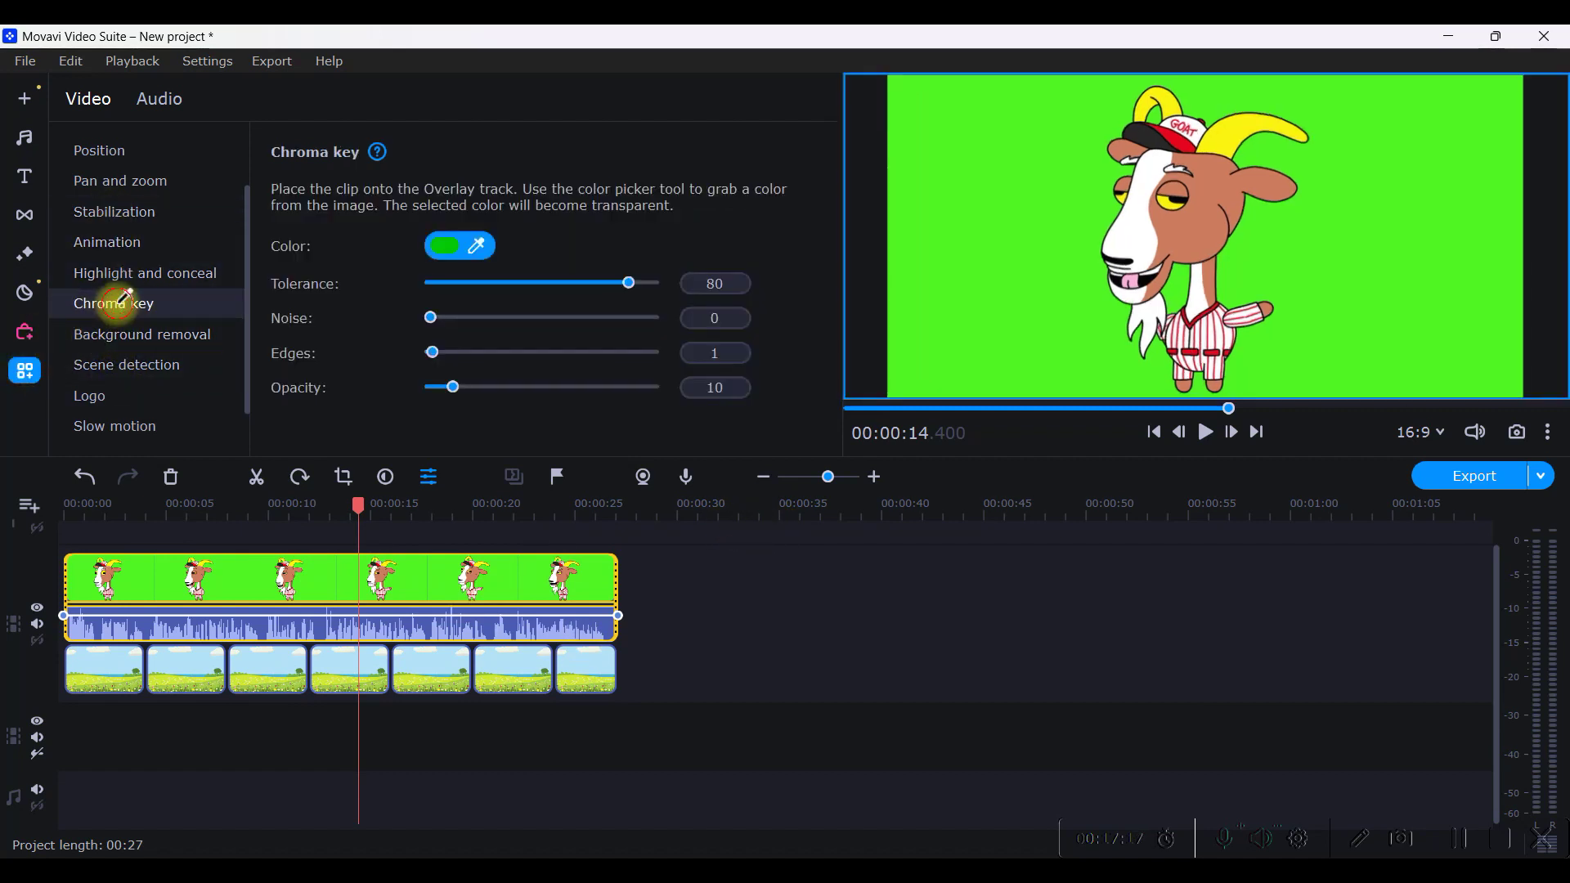
click(1001, 234)
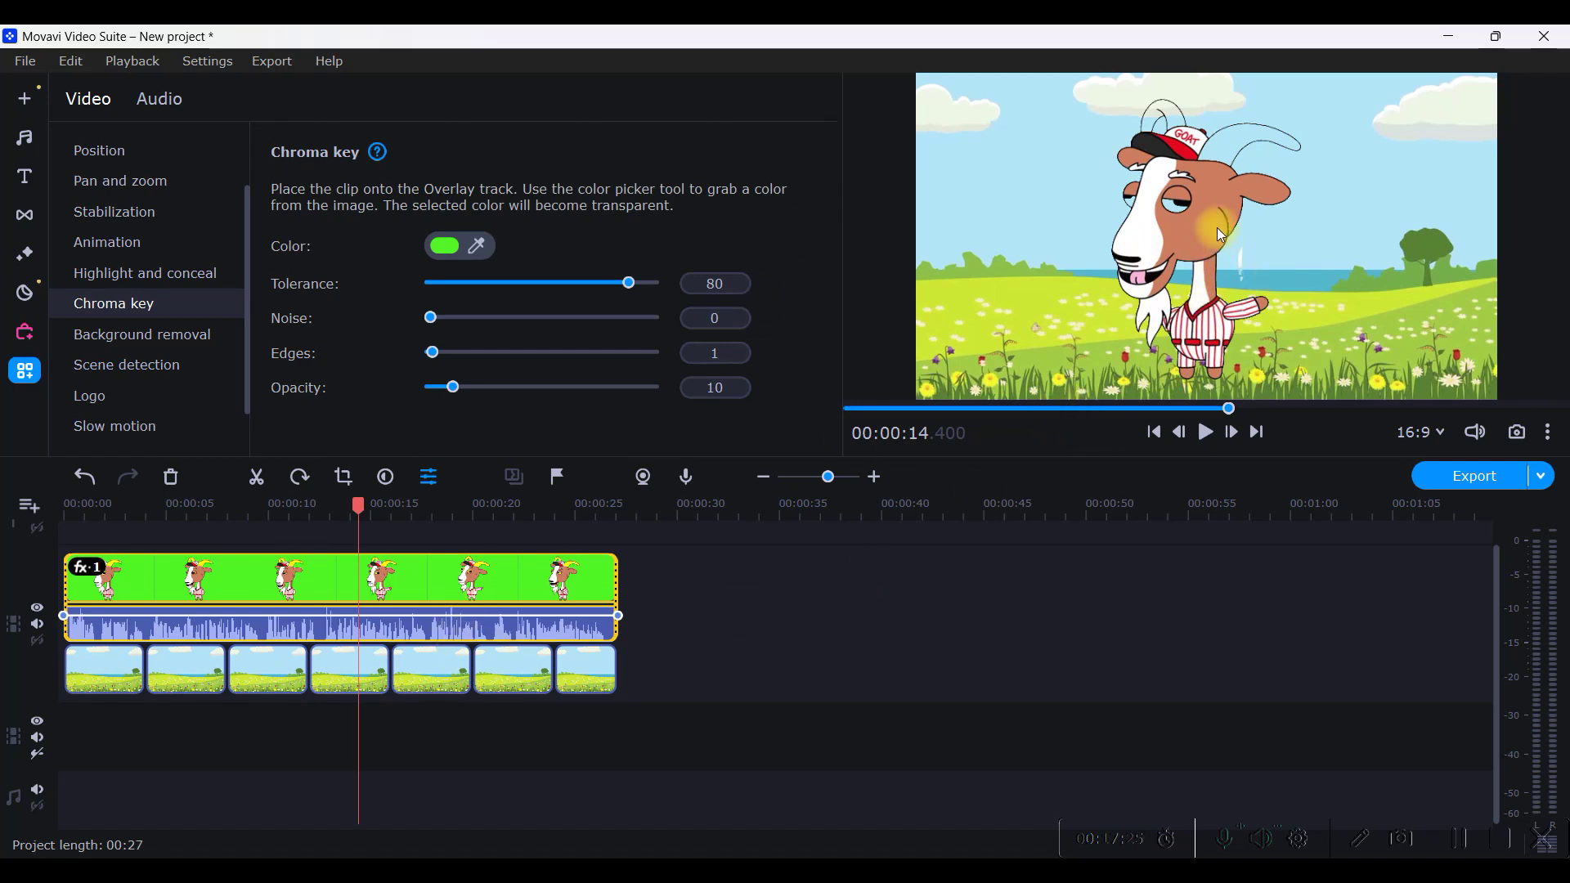
Step: Position the goat with the Side by side - right preset, then play from the start
click(123, 152)
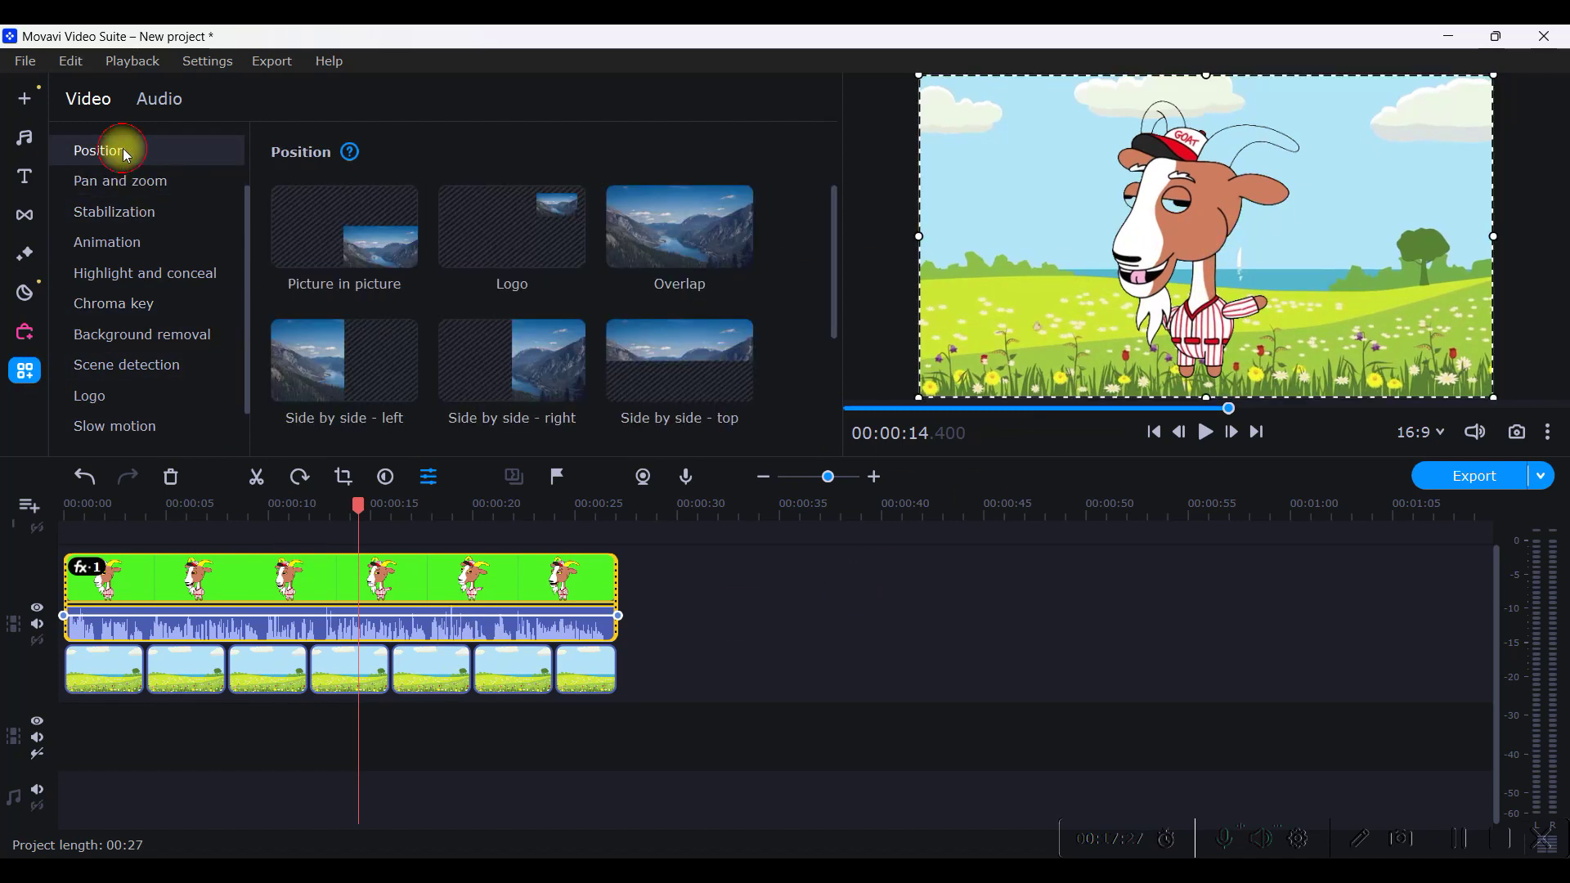
drag(1216, 217, 1369, 248)
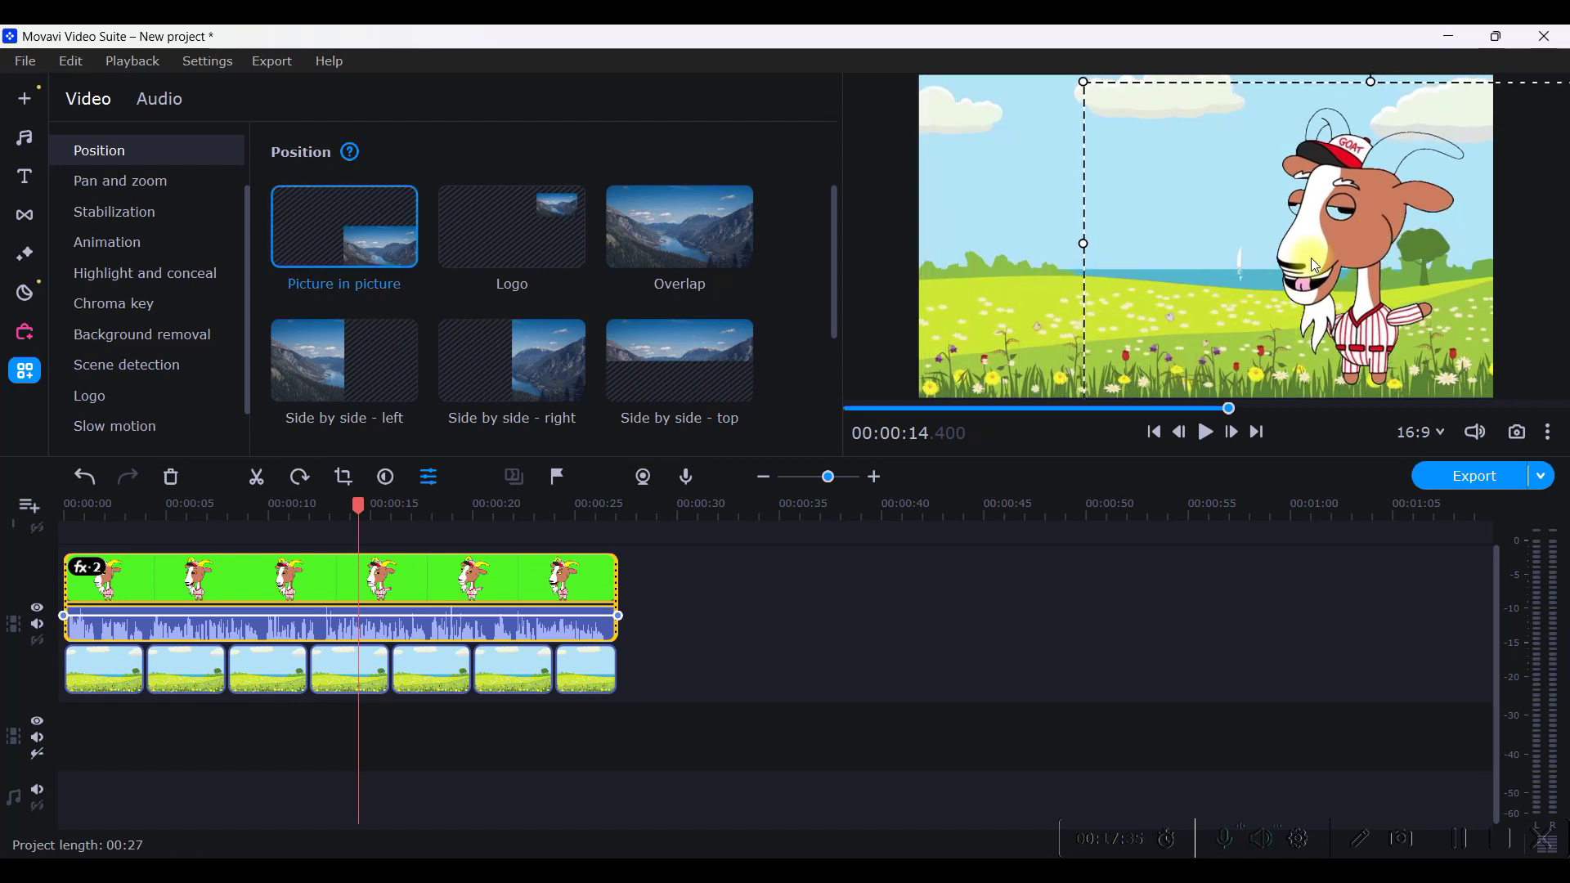
click(599, 308)
click(303, 372)
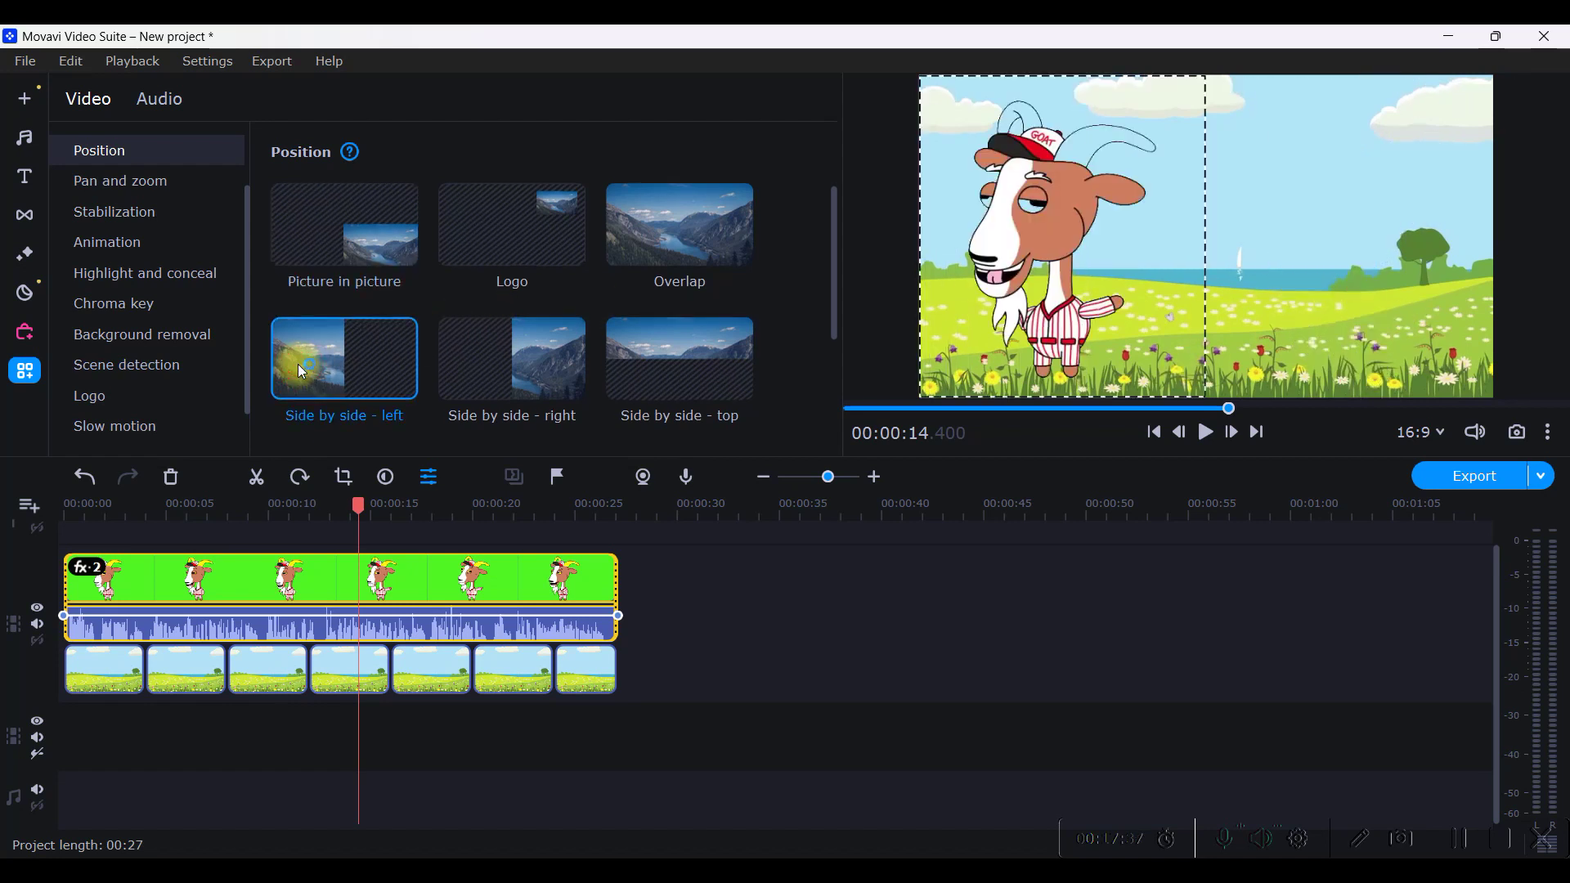
click(557, 370)
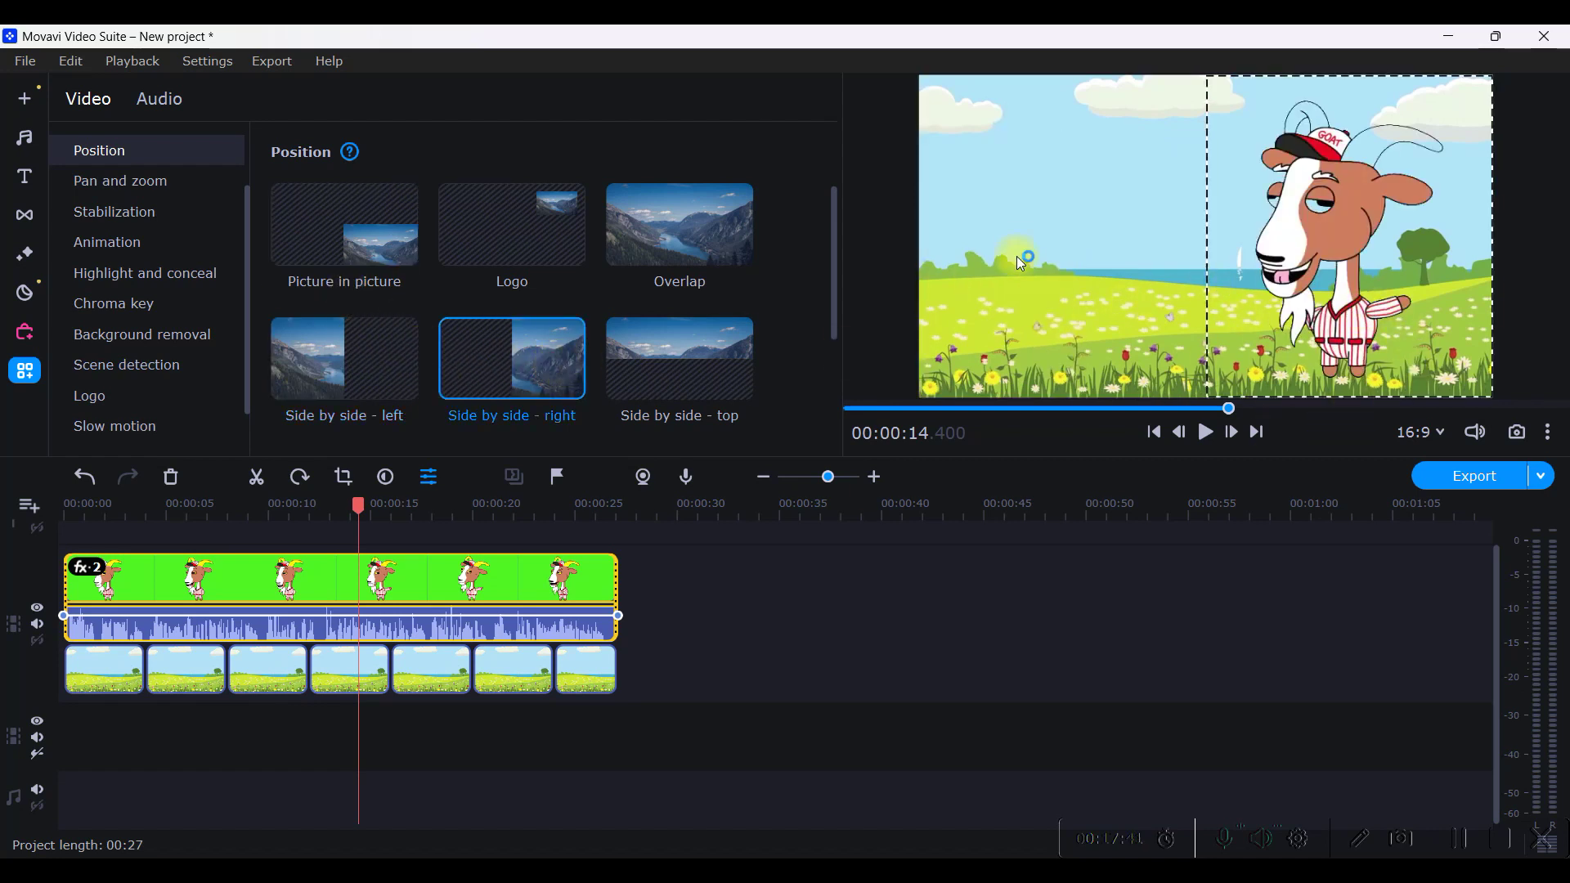
drag(360, 507, 20, 523)
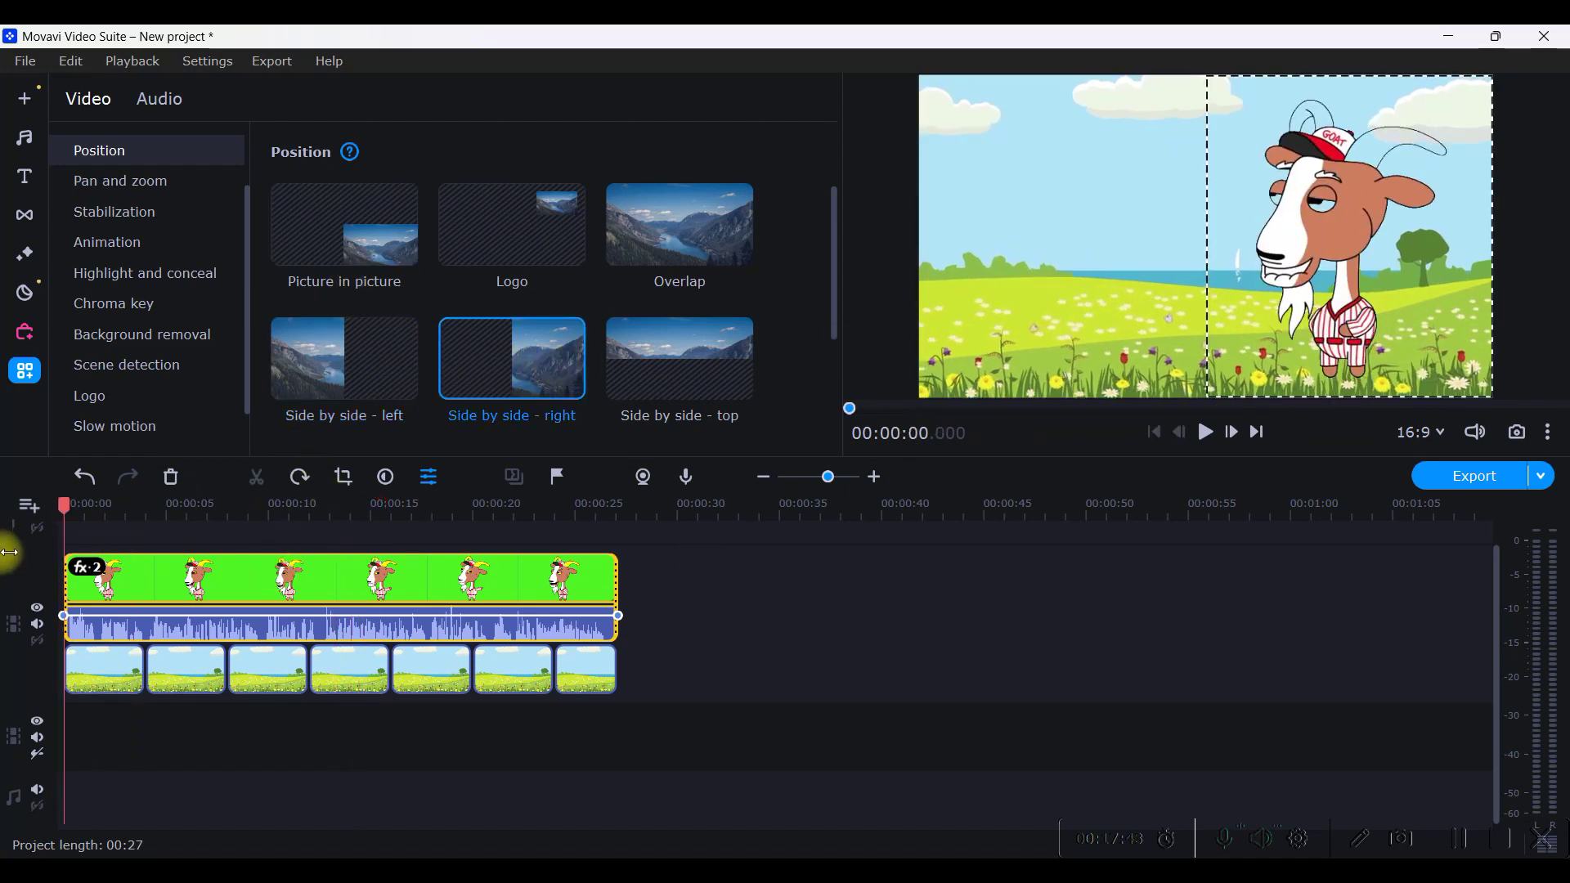
click(1208, 435)
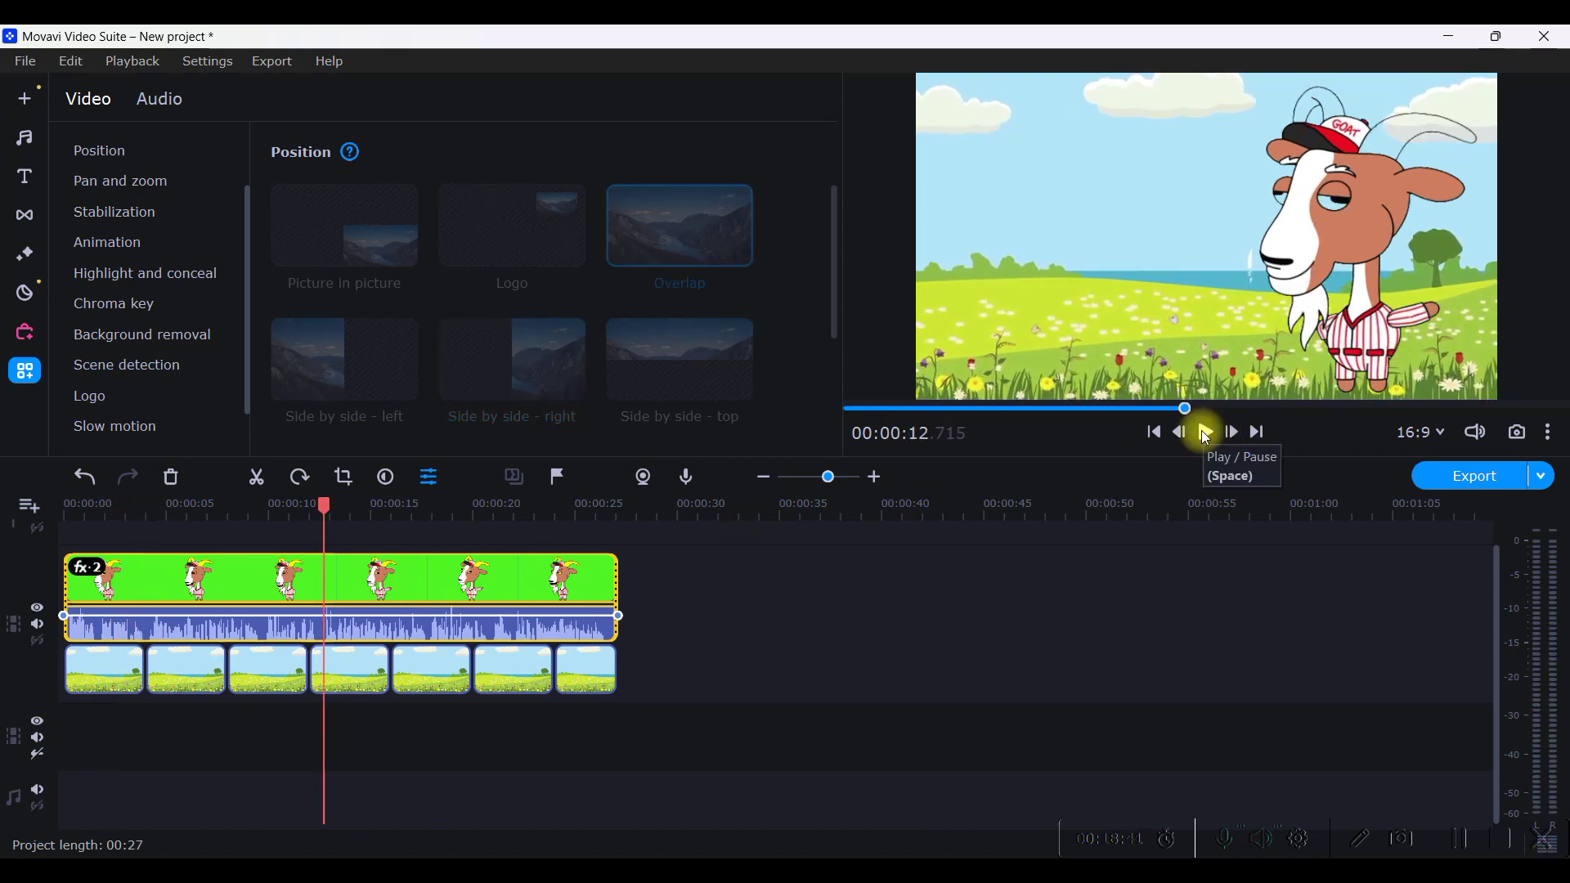
Step: In Export, keep MP4, review the title and save folder, and select High quality
click(1477, 479)
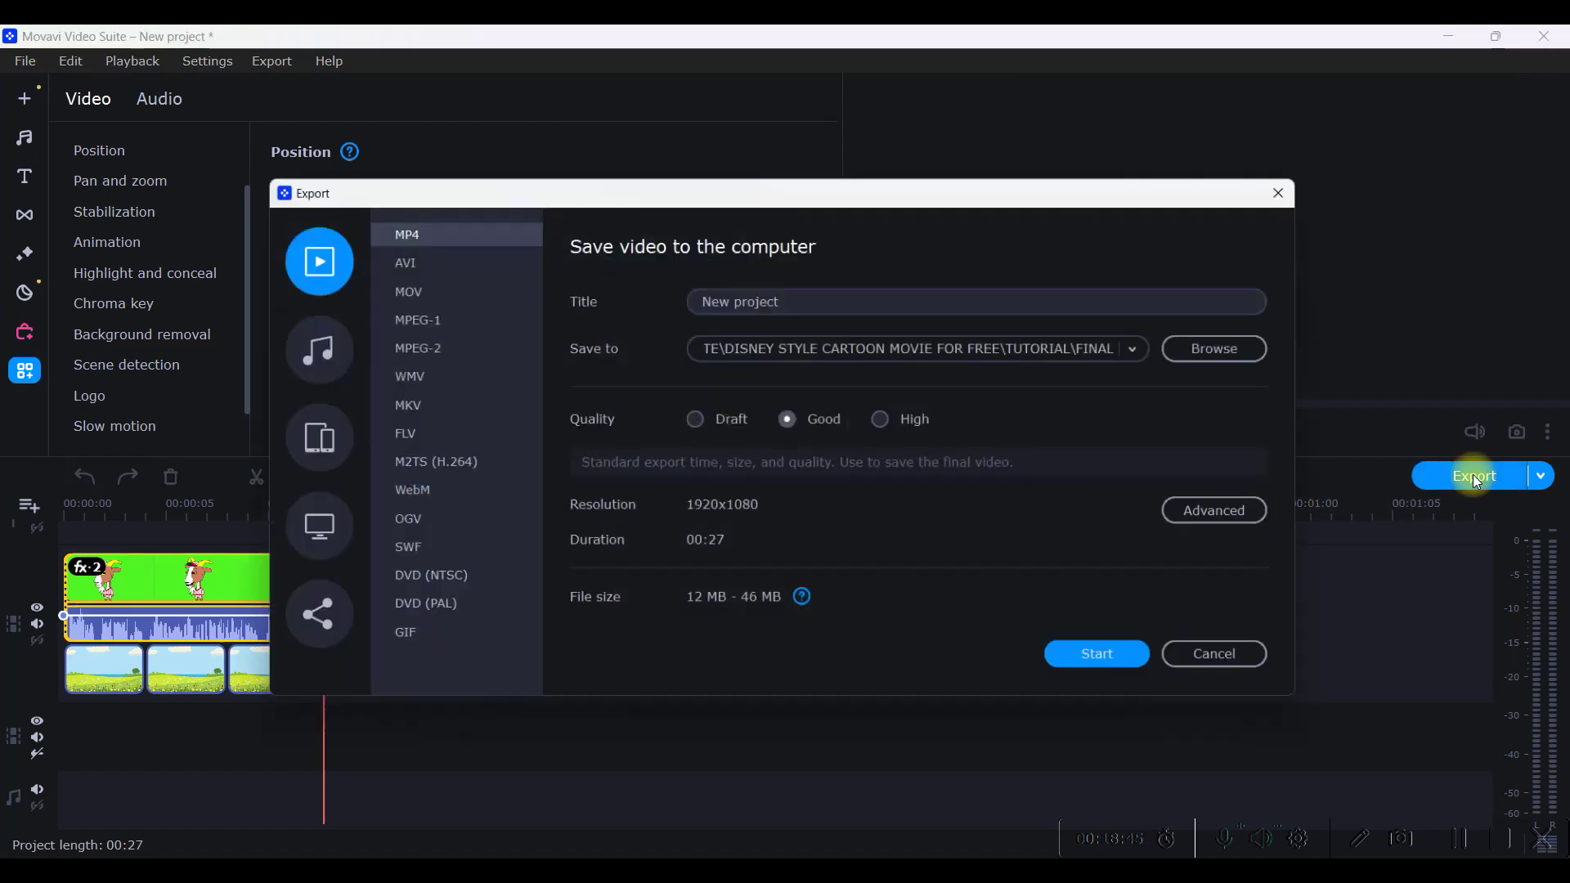
click(809, 302)
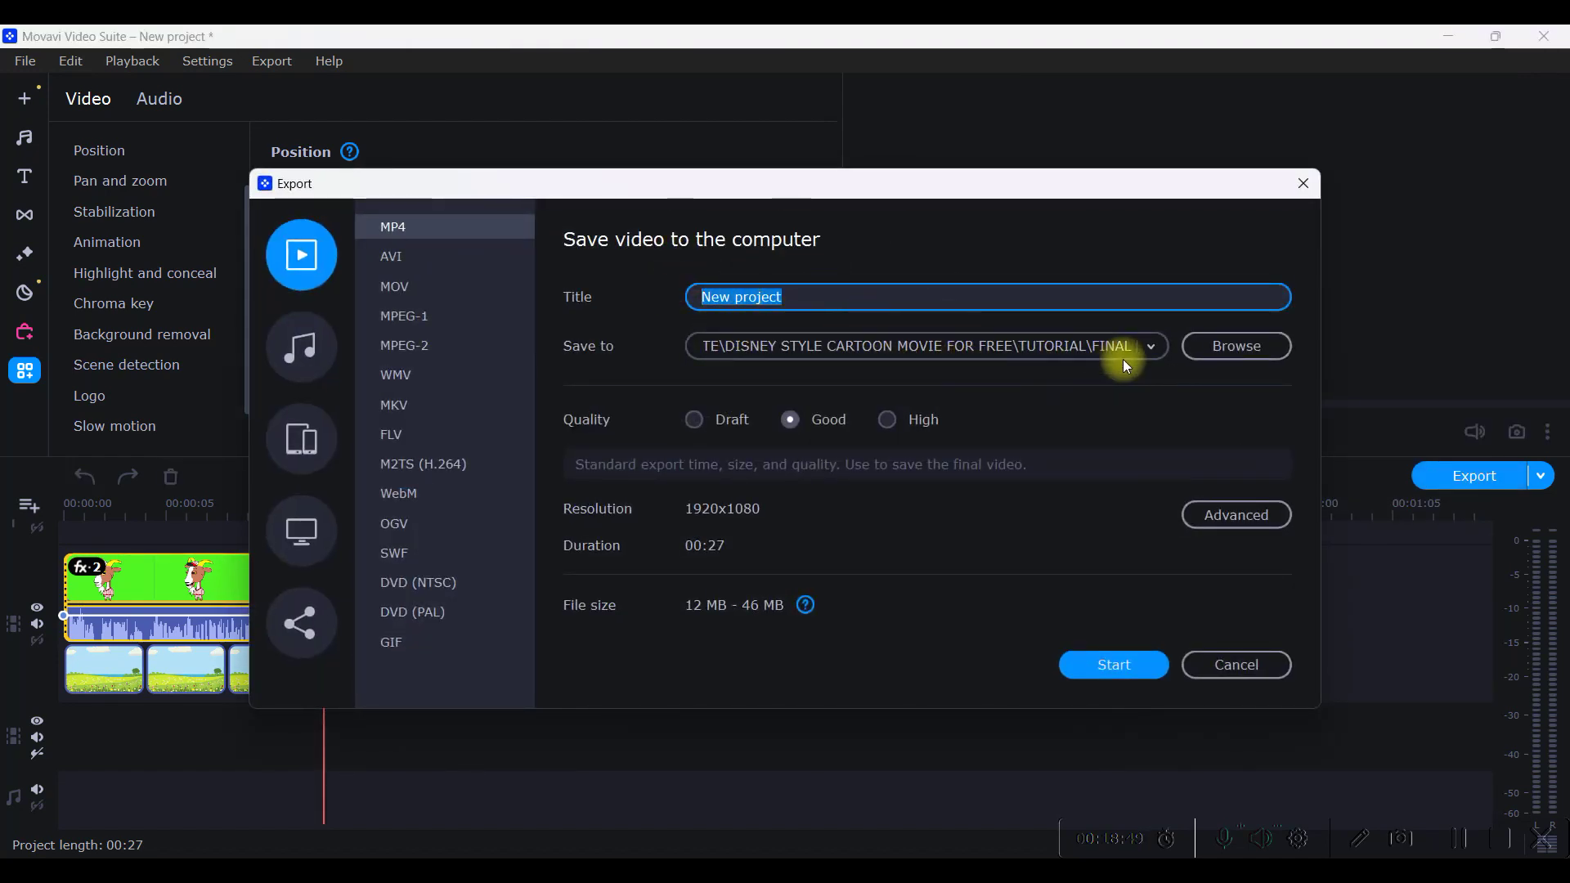
click(1248, 352)
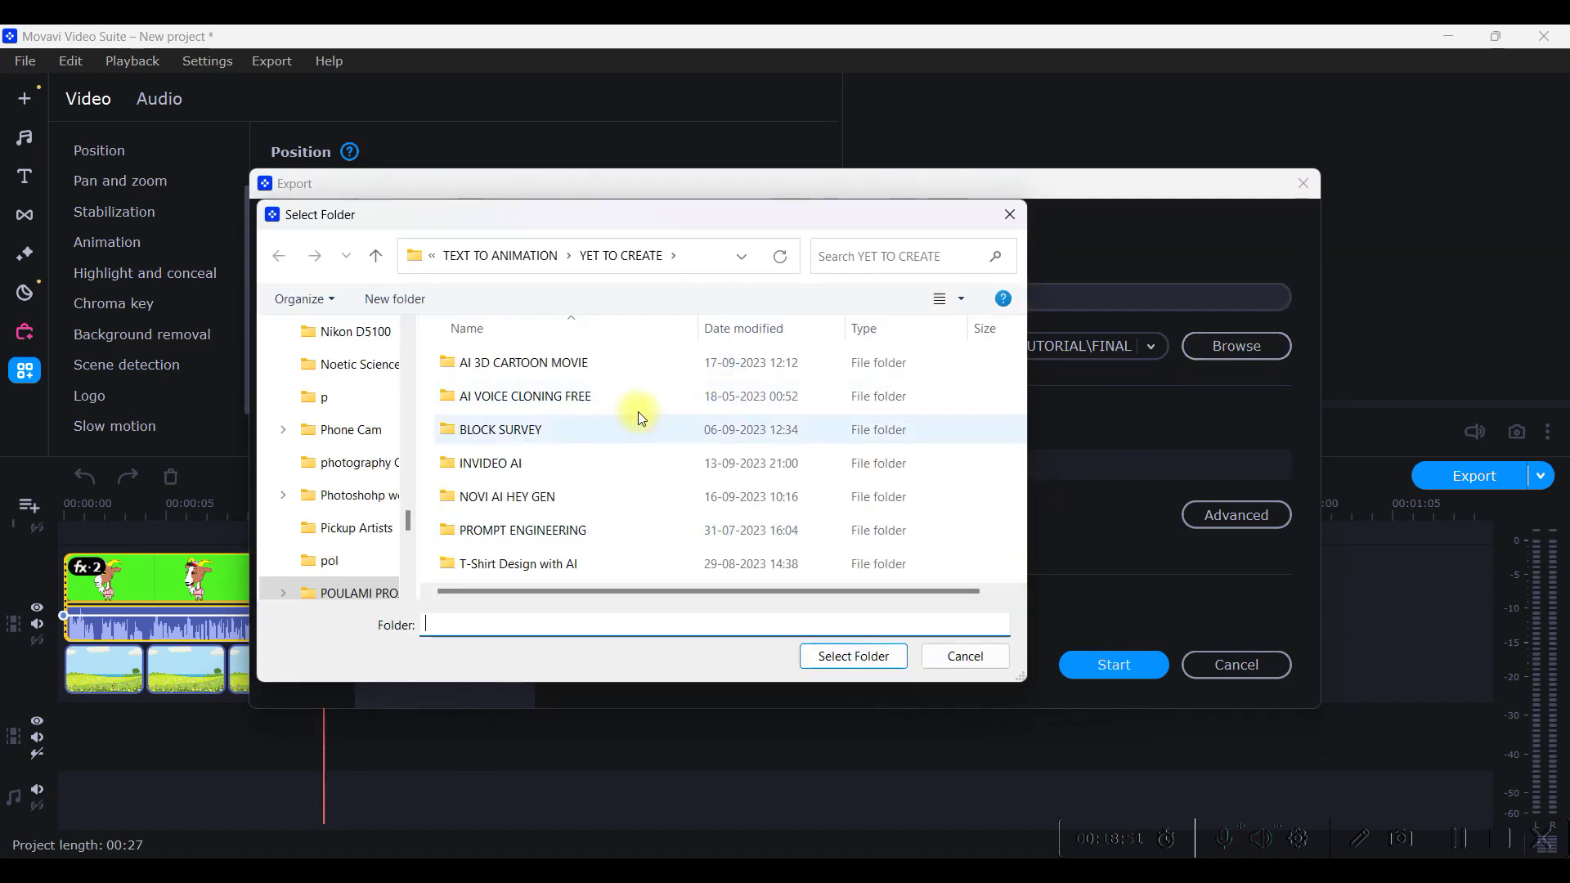
click(1012, 212)
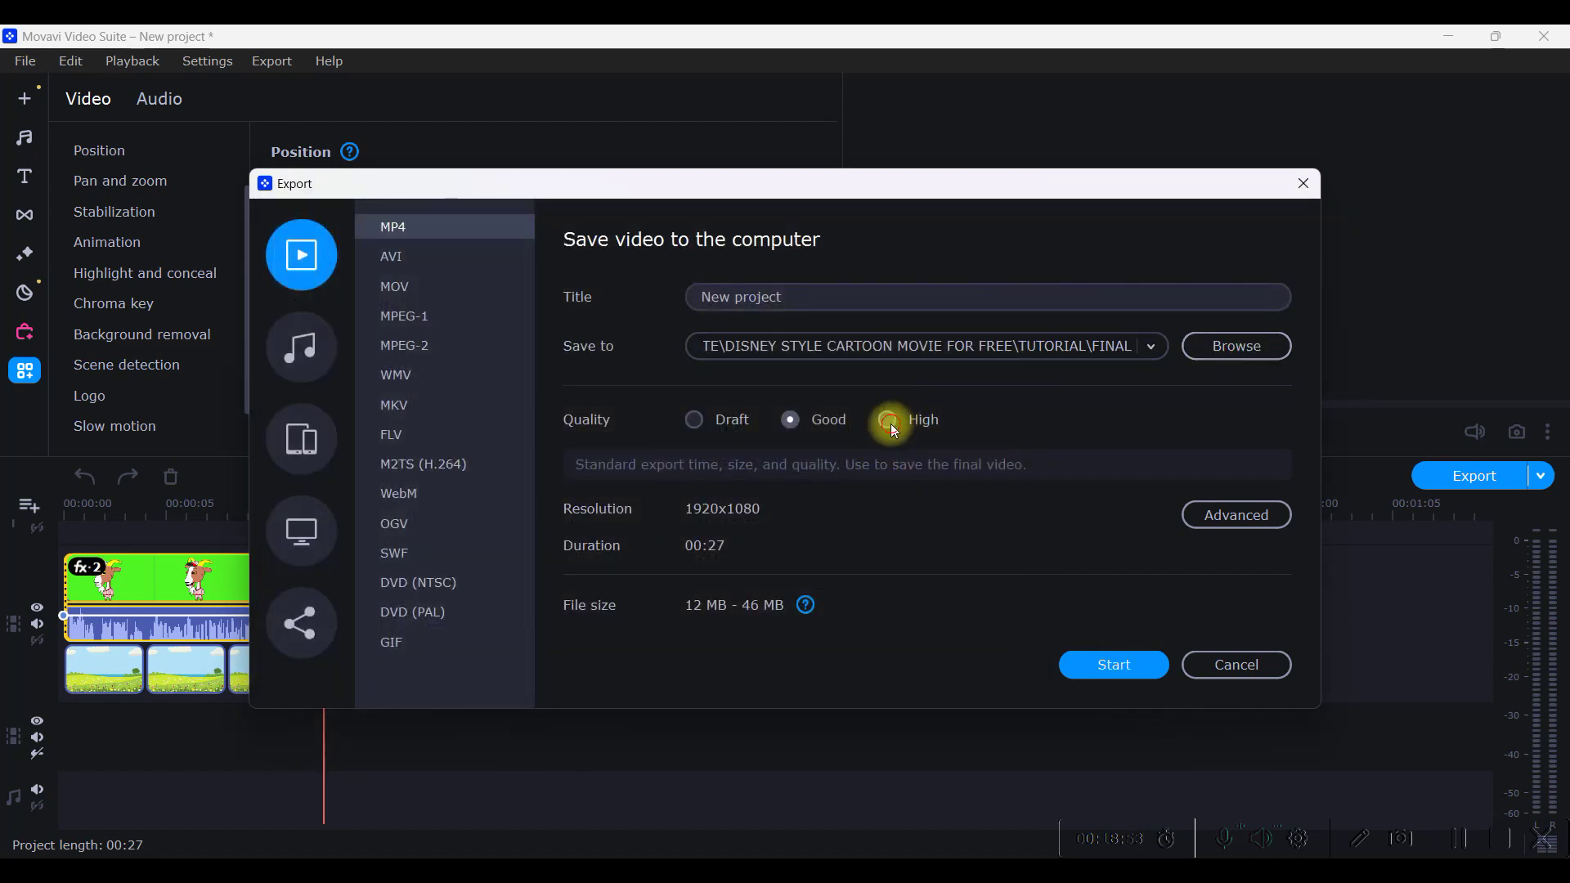
click(886, 420)
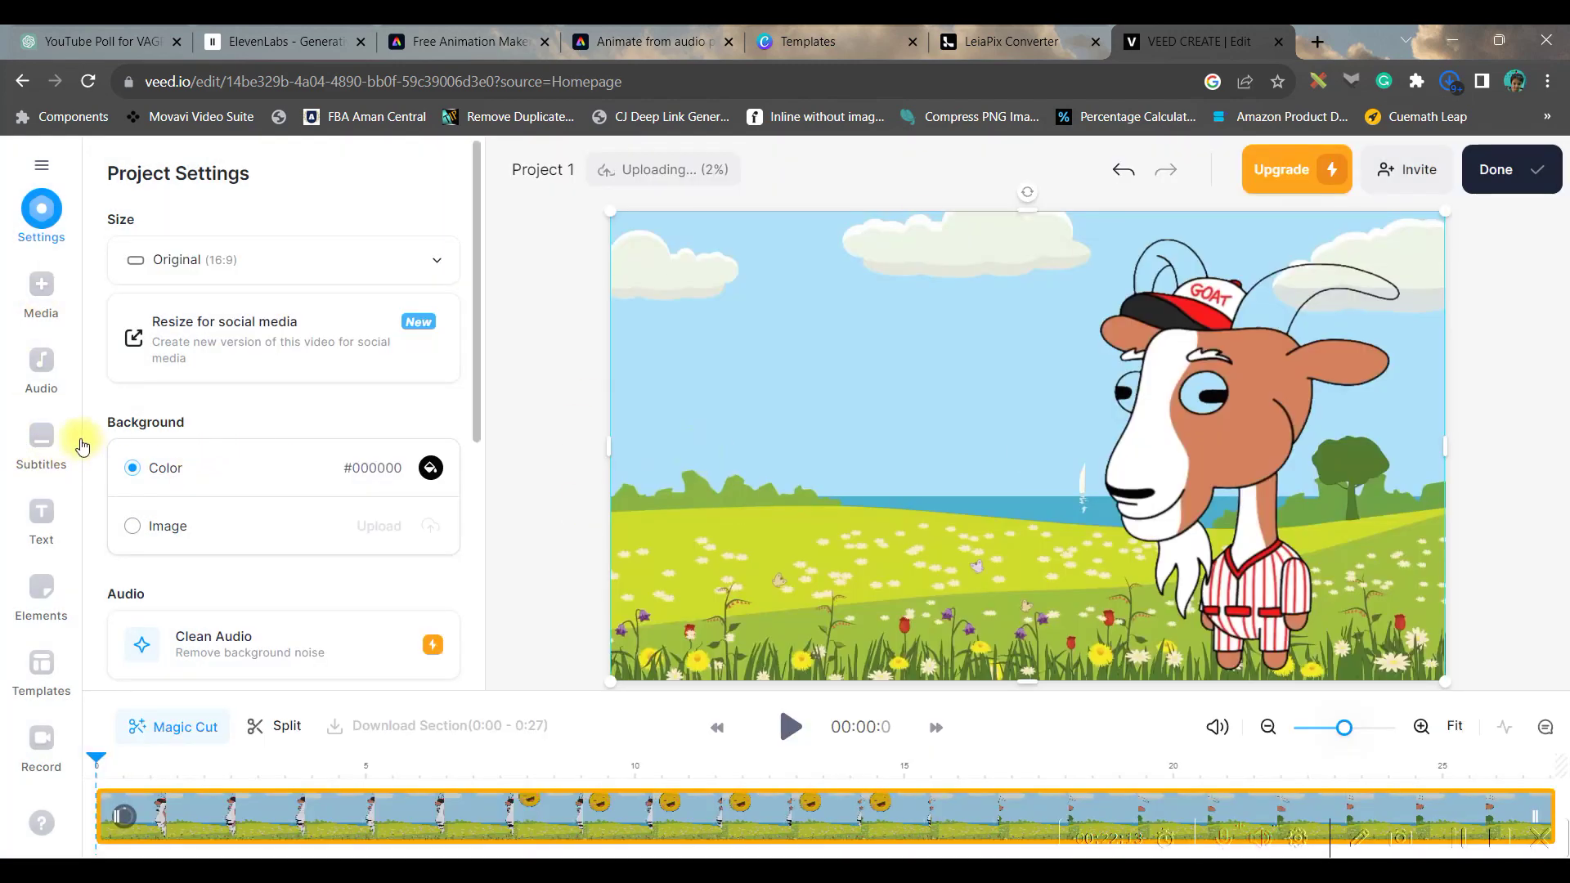
Step: Open the Subtitles panel from VEED's left sidebar
click(49, 438)
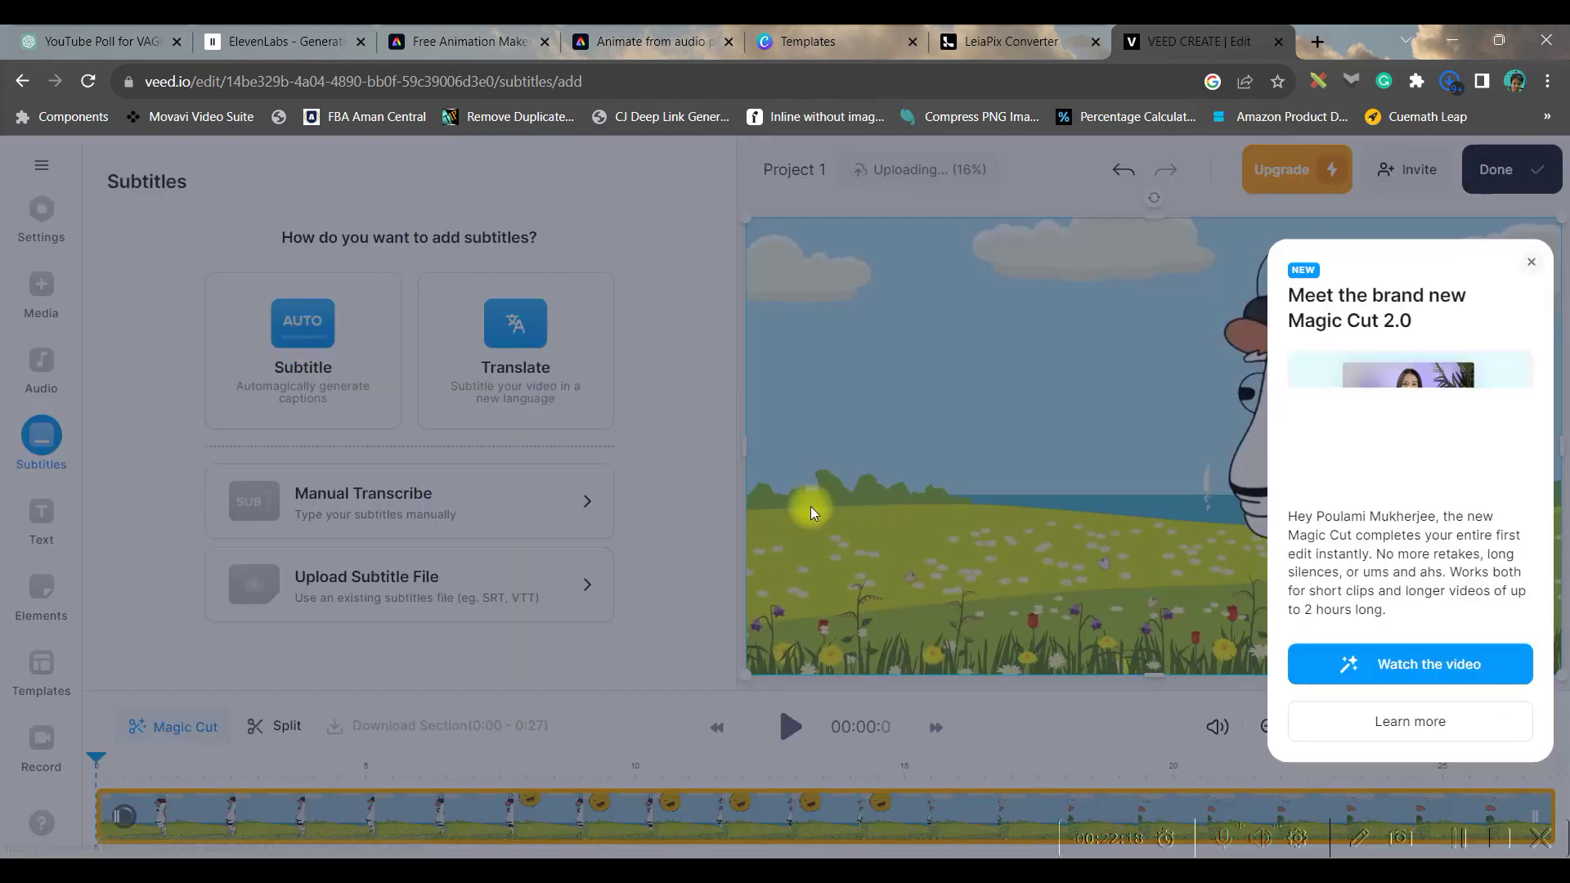
Step: Auto-transcribe the goat video's speech in English with automatic word highlighting turned on
click(384, 359)
click(344, 301)
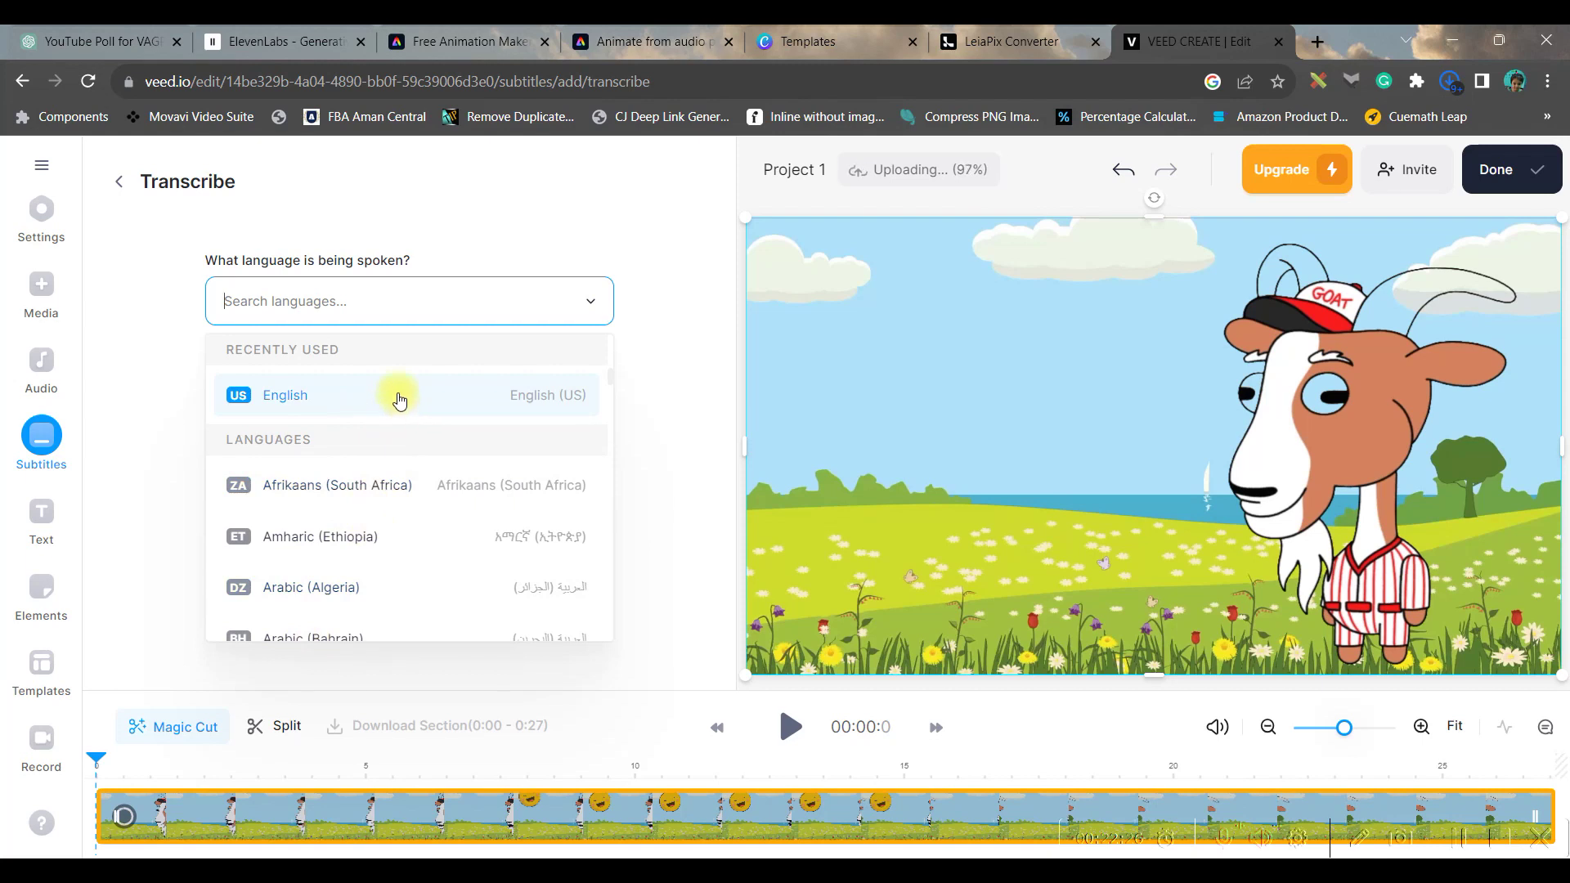
click(399, 397)
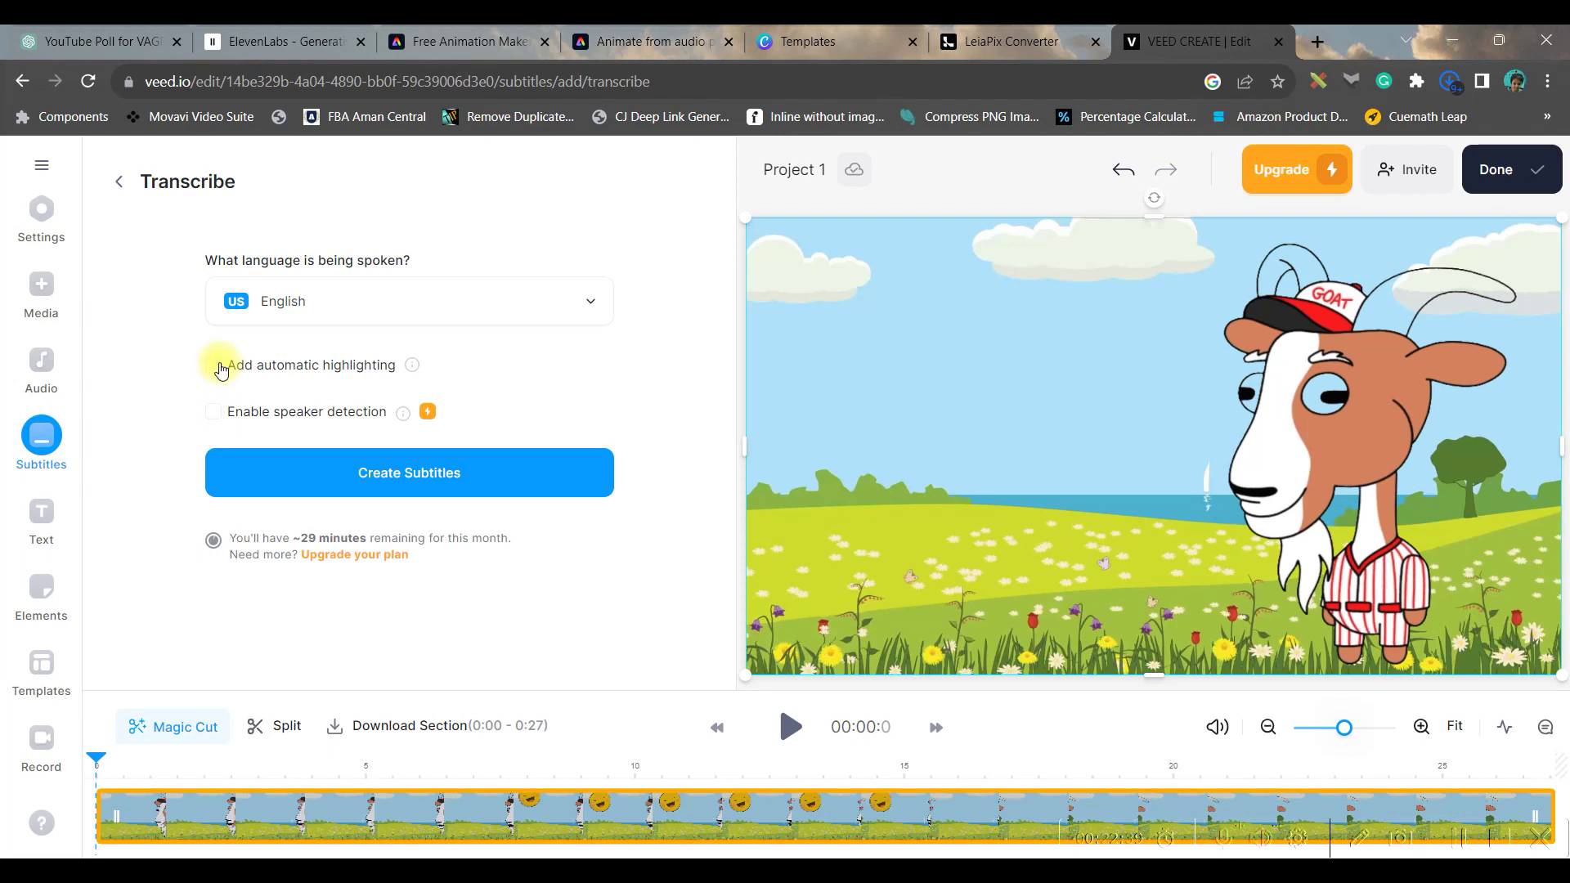
click(219, 368)
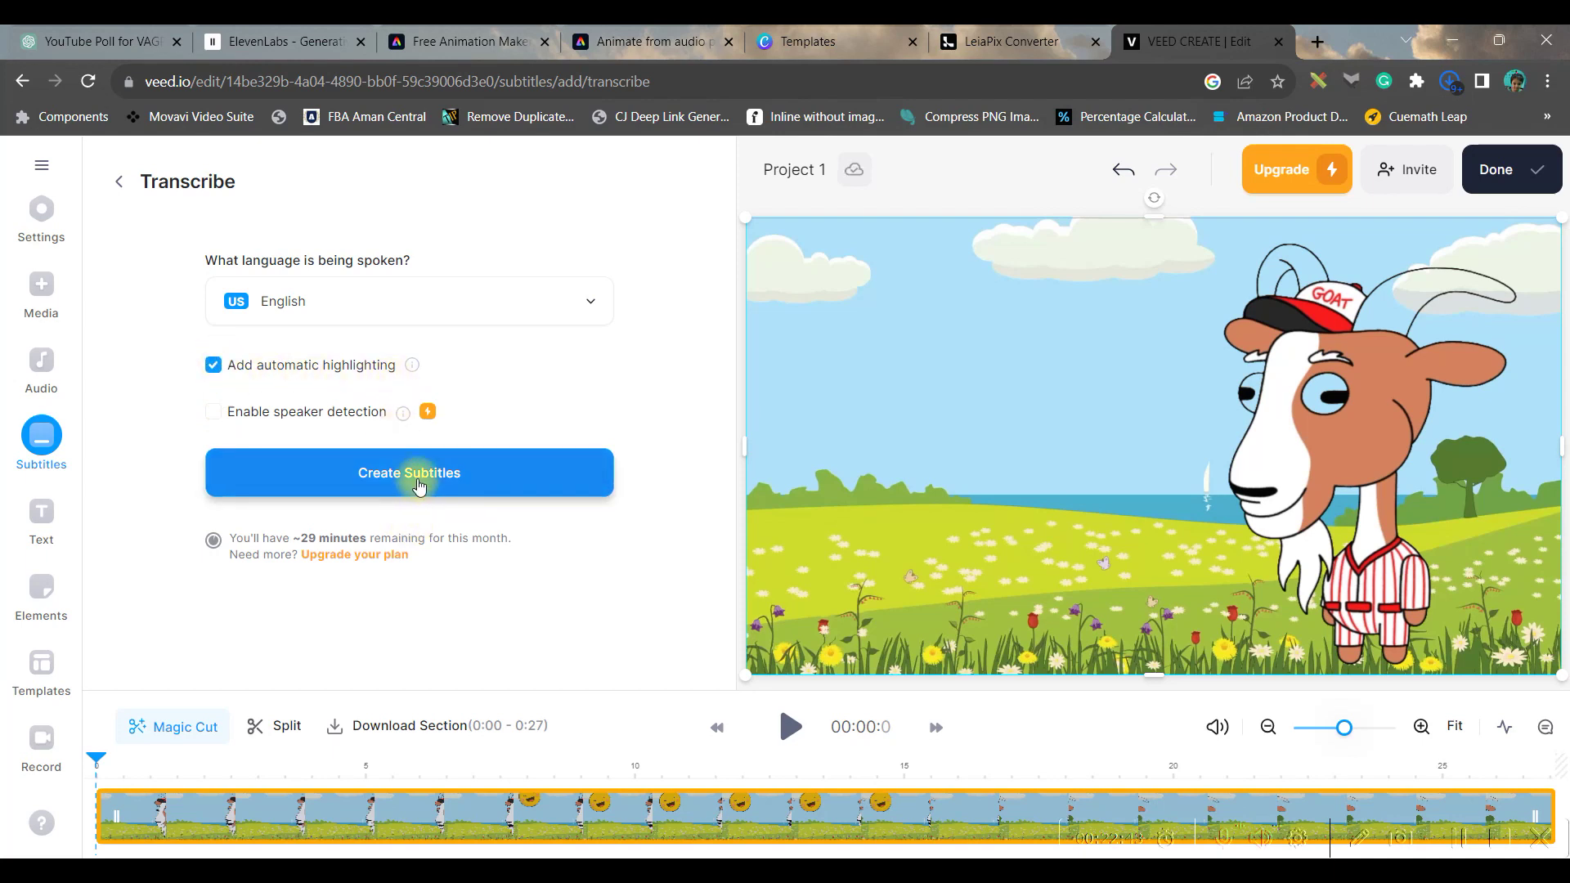
click(418, 482)
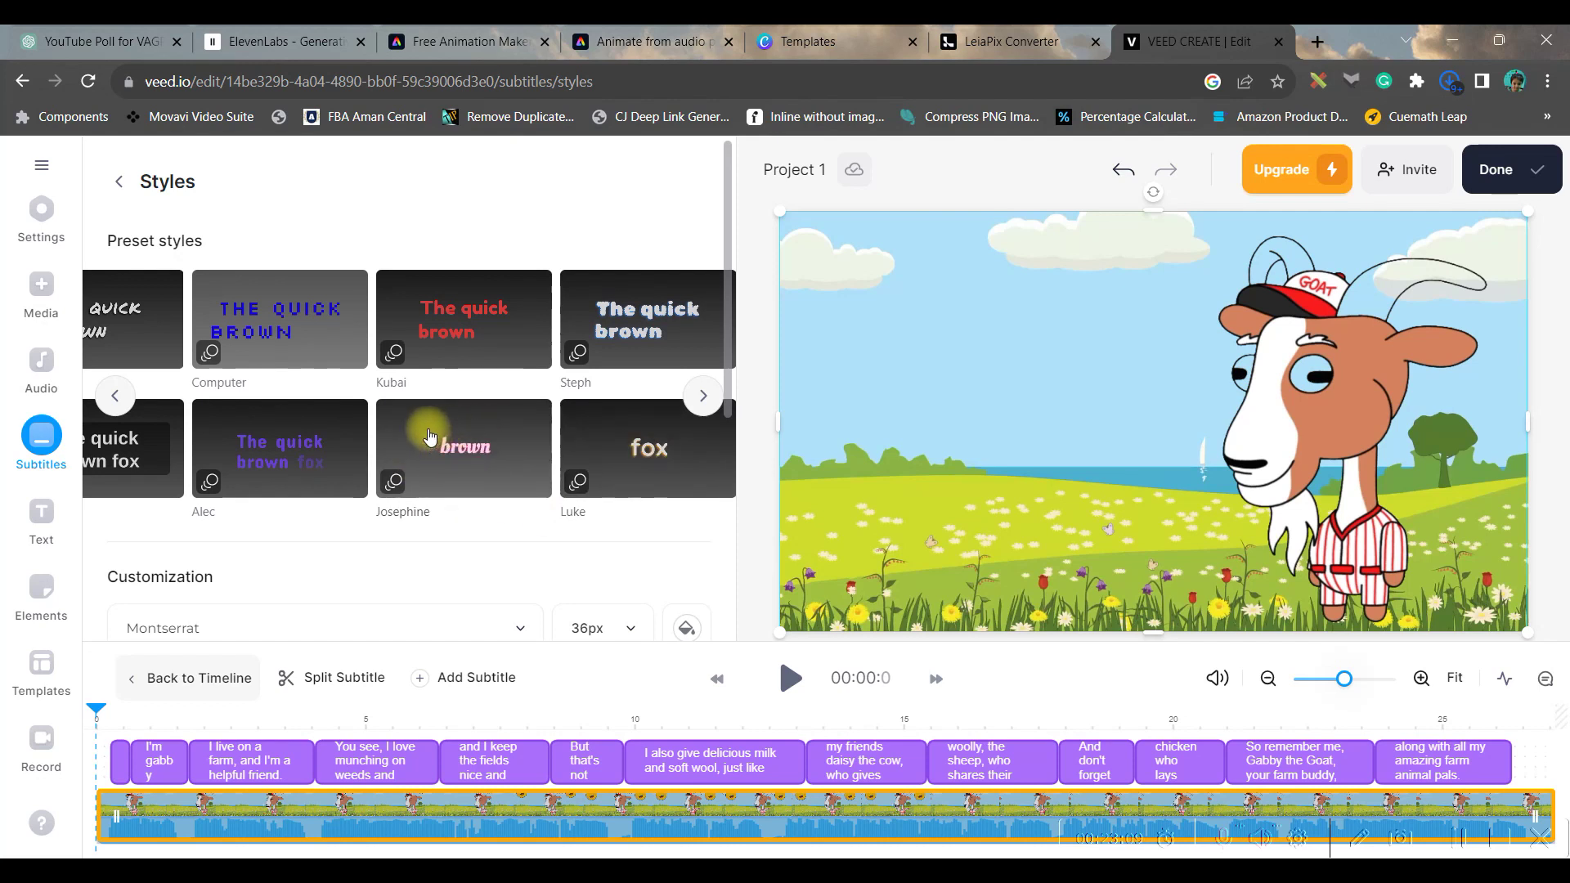
Step: Apply the Luke subtitle style and set the subtitle animation to Colour Highlight
click(667, 459)
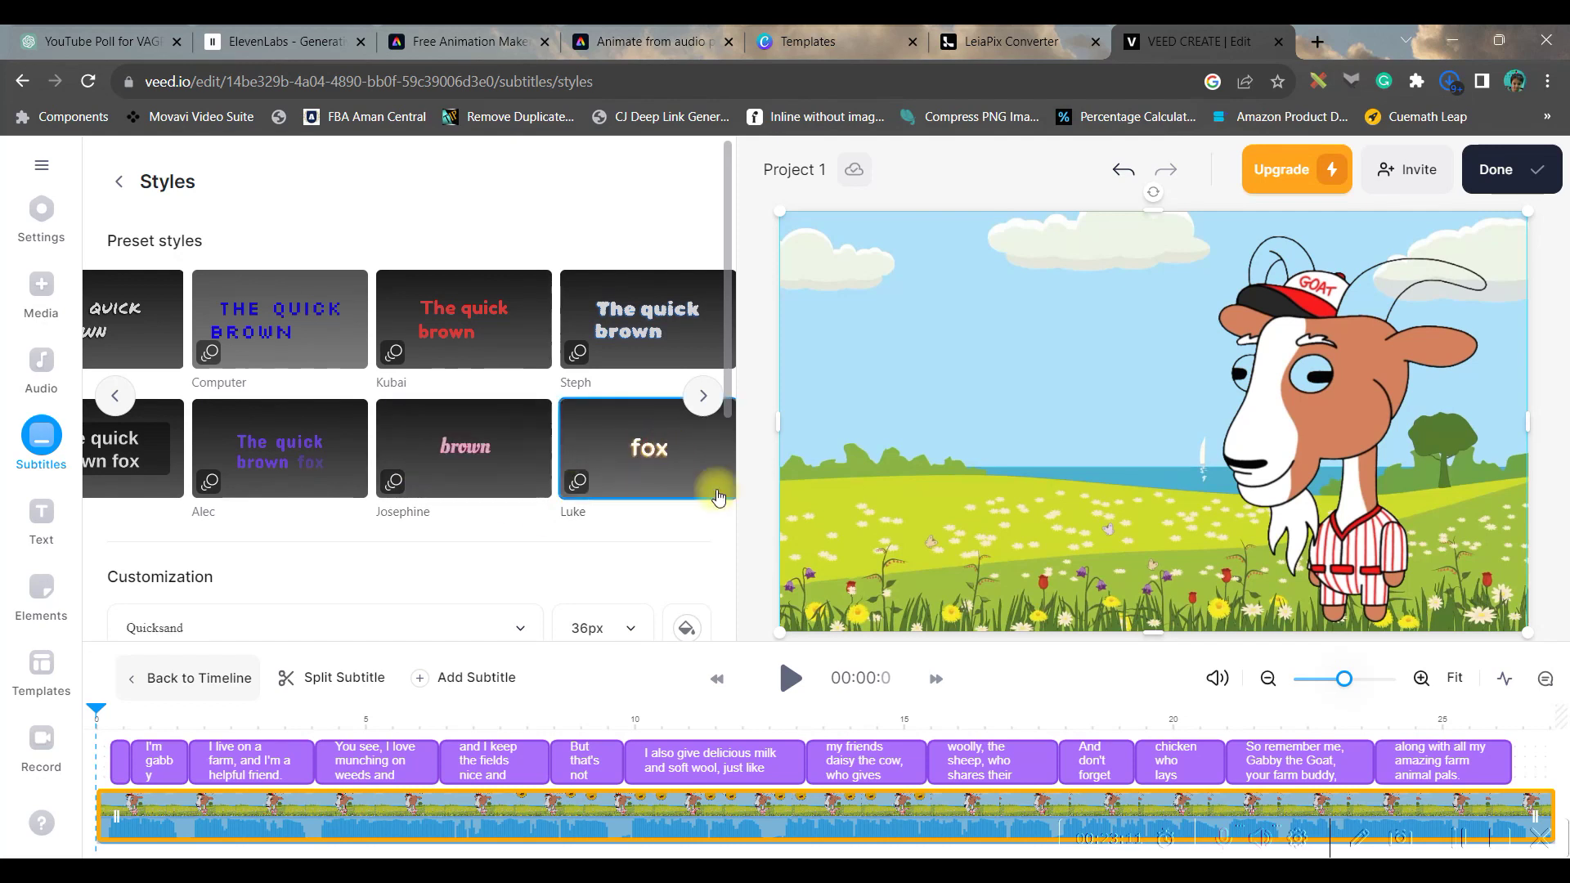
scroll(151, 582, down, 4)
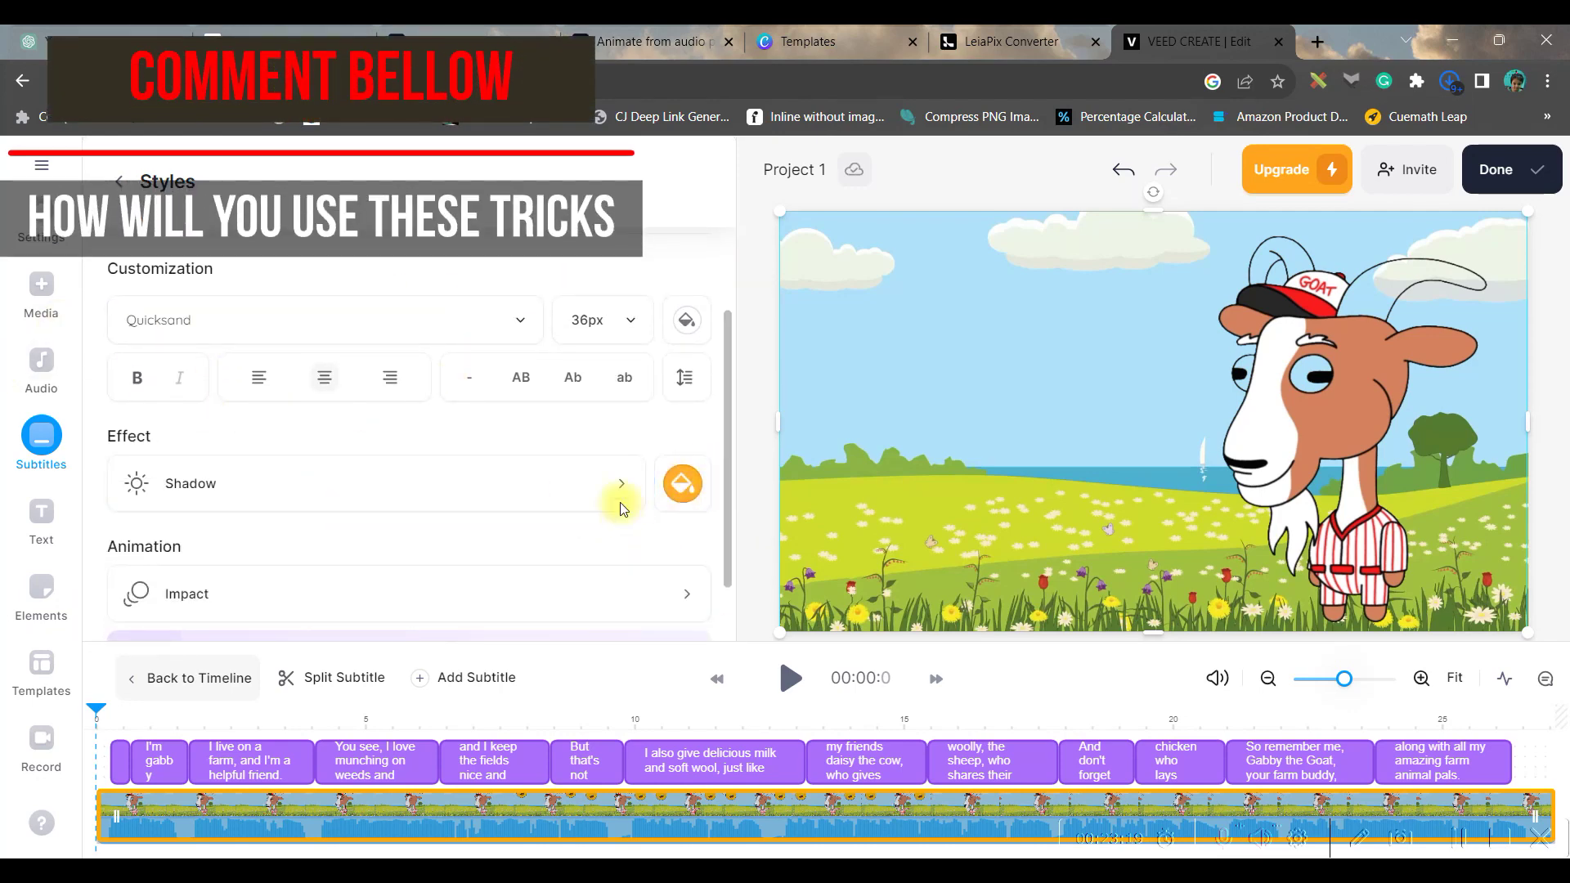
scroll(174, 589, down, 1)
click(196, 504)
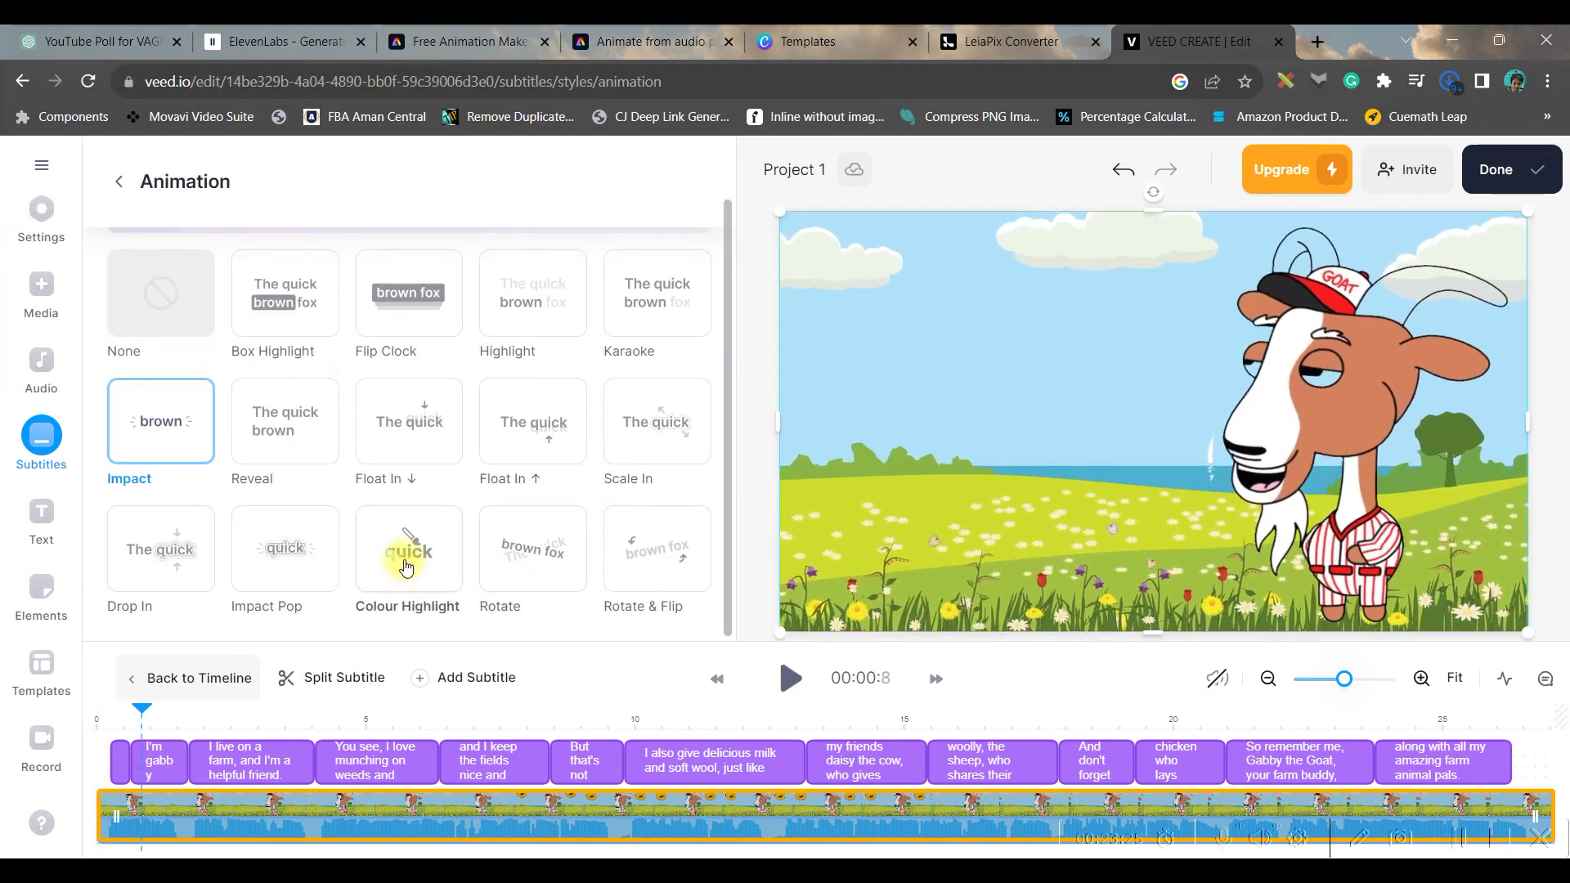
click(409, 563)
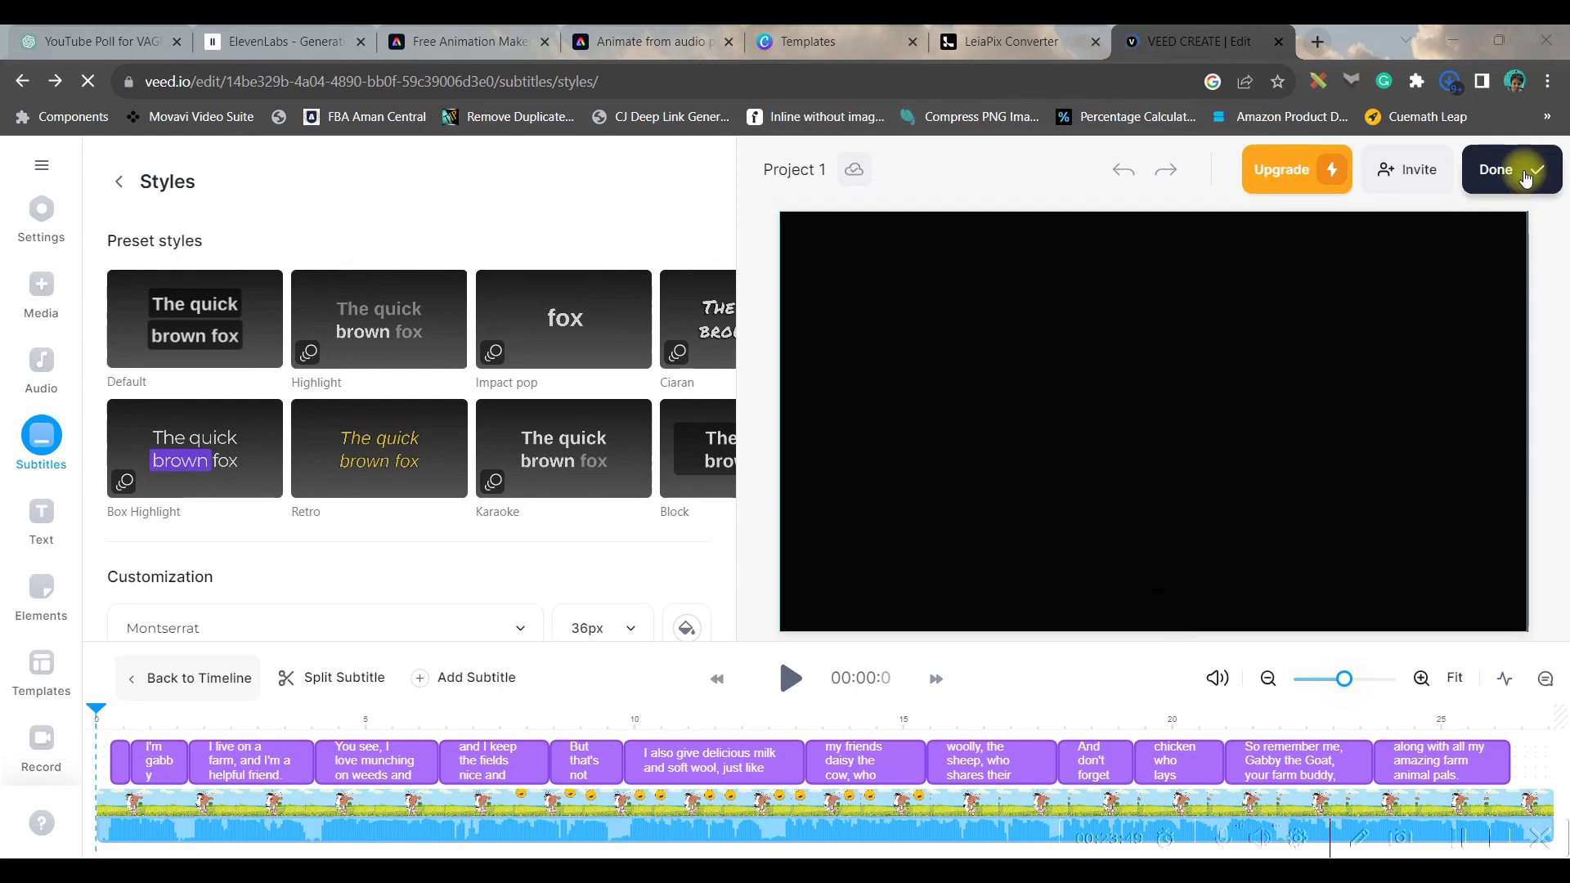
Step: Export Project 1 with subtitles and show its MP4, MP3 and GIF download options
click(1519, 170)
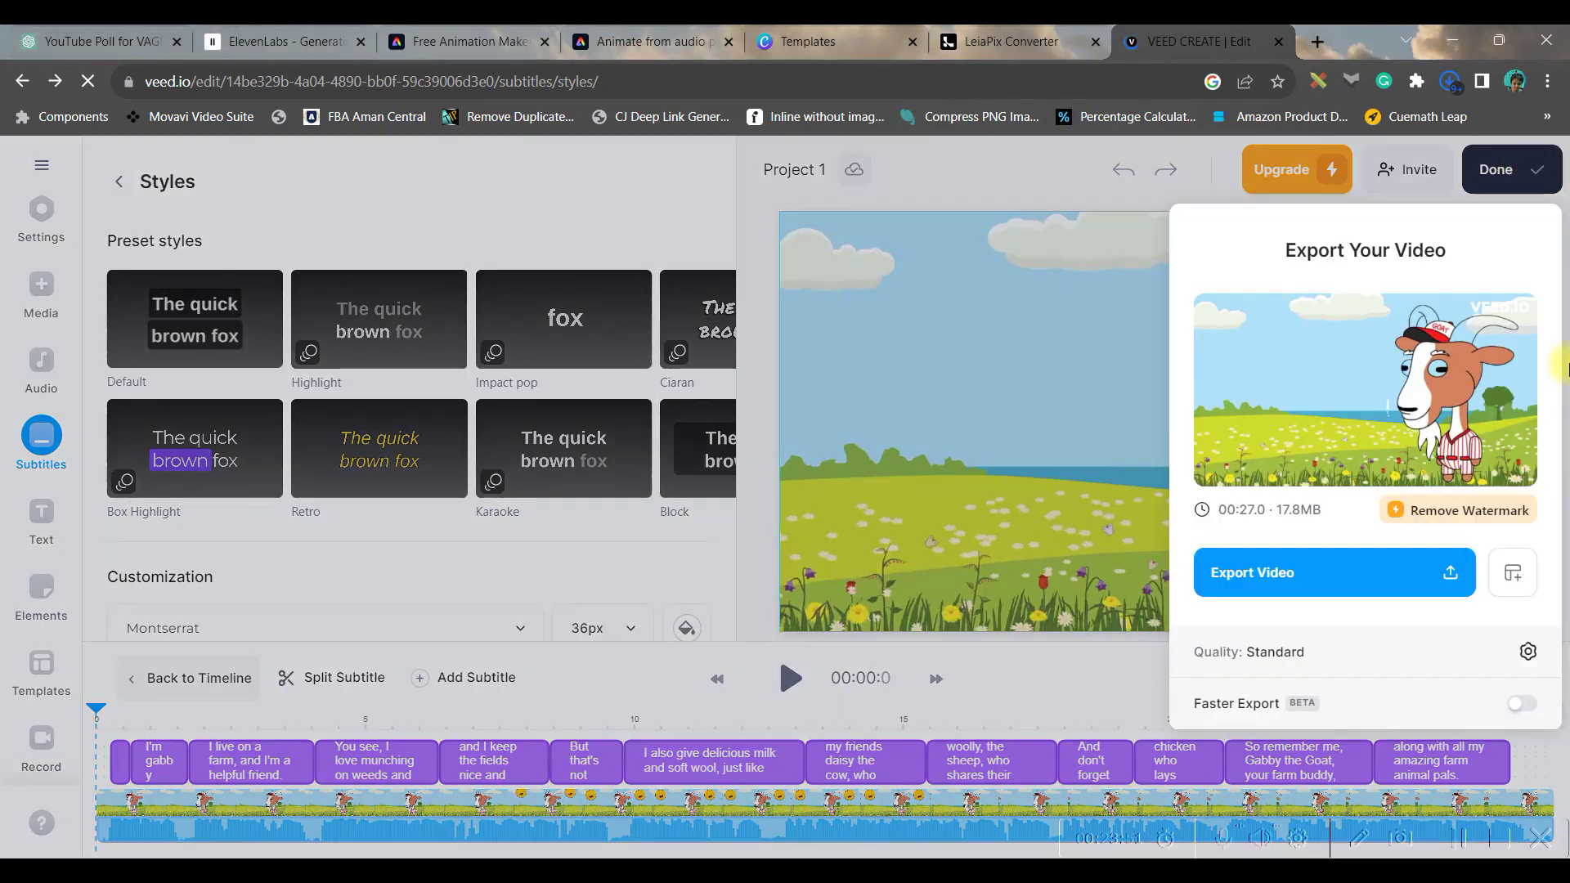
click(1273, 575)
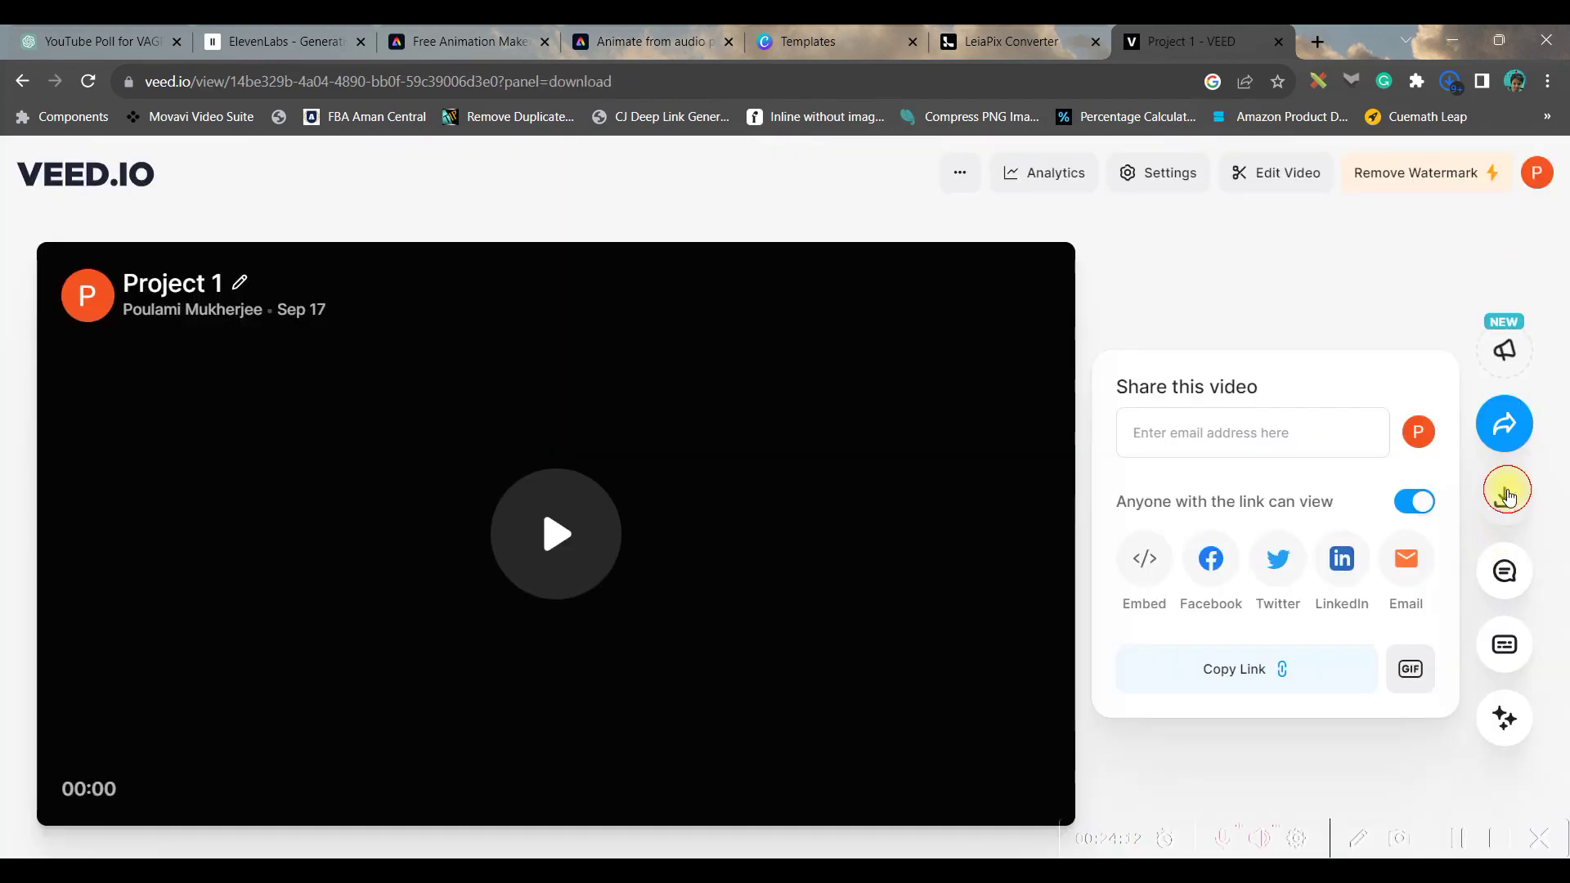
click(1506, 493)
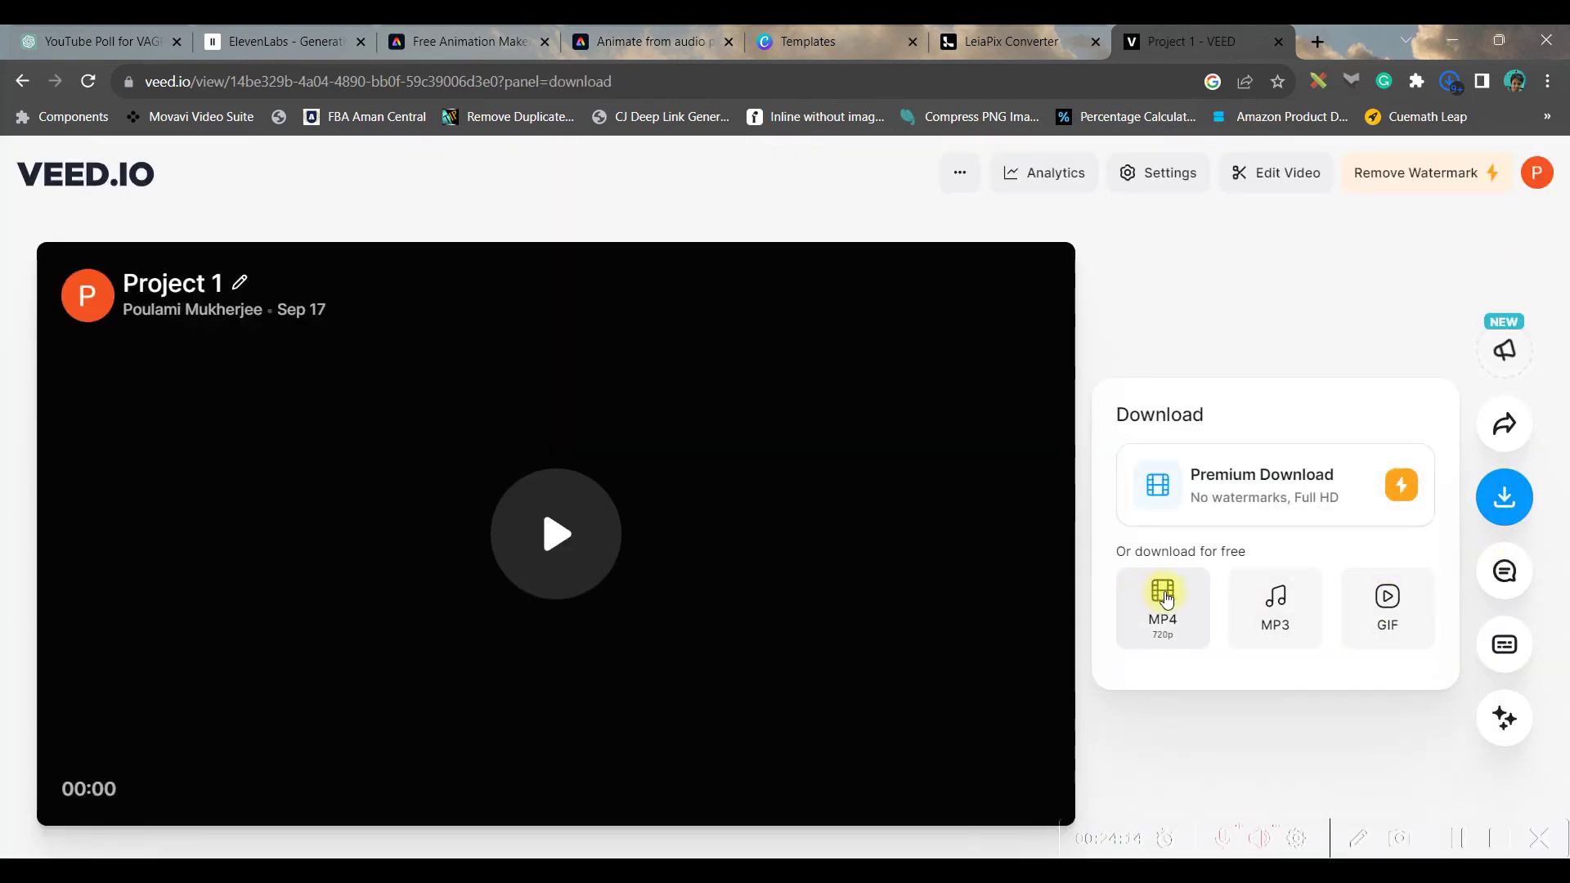